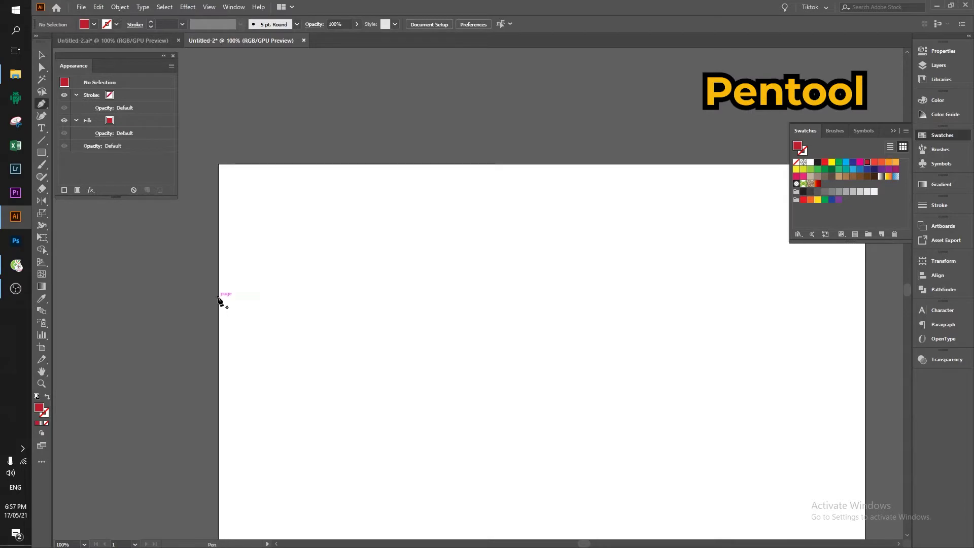
Step: Draw a closed Pen path with a wavy lower edge spanning the artboard's top
{"action": "left_click", "coordinate": [218, 298]}
{"action": "left_click_drag", "start_coordinate": [439, 233], "coordinate": [523, 185]}
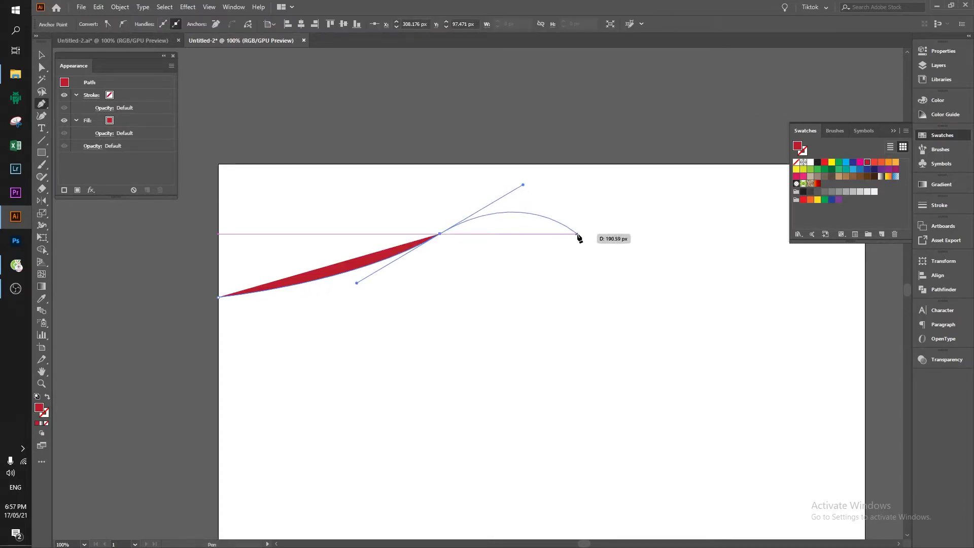
{"action": "left_click_drag", "start_coordinate": [599, 252], "coordinate": [631, 276]}
{"action": "scroll", "coordinate": [700, 263], "scroll_direction": "up", "scroll_amount": 3}
{"action": "scroll", "coordinate": [700, 264], "scroll_direction": "right", "scroll_amount": 2}
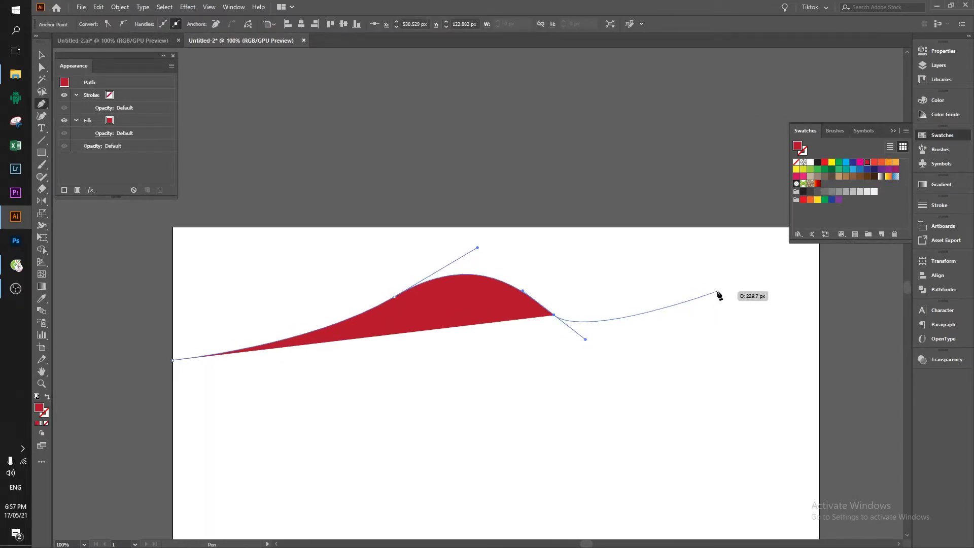
{"action": "left_click_drag", "start_coordinate": [723, 274], "coordinate": [764, 263]}
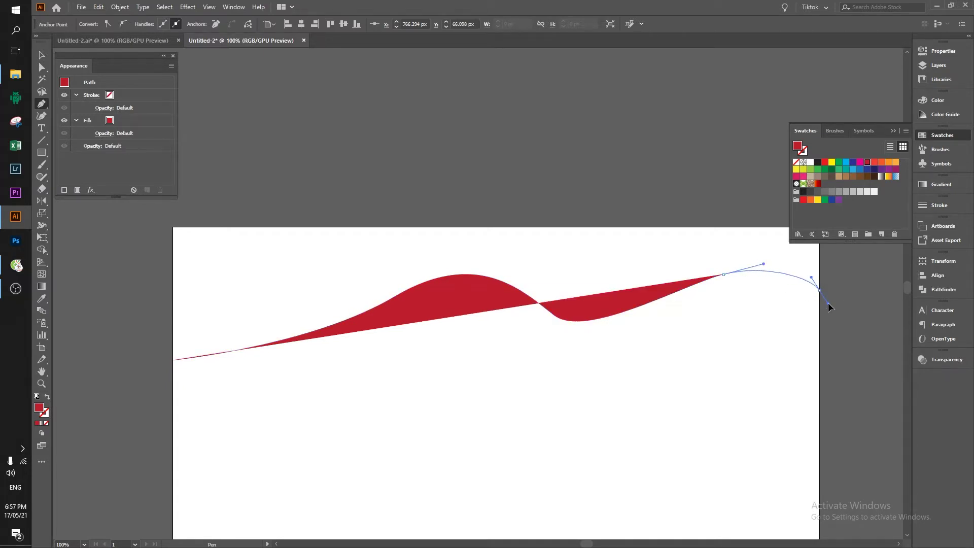
{"action": "left_click_drag", "start_coordinate": [829, 305], "coordinate": [828, 304]}
{"action": "scroll", "coordinate": [791, 284], "scroll_direction": "right", "scroll_amount": 2}
{"action": "left_click", "coordinate": [758, 237]}
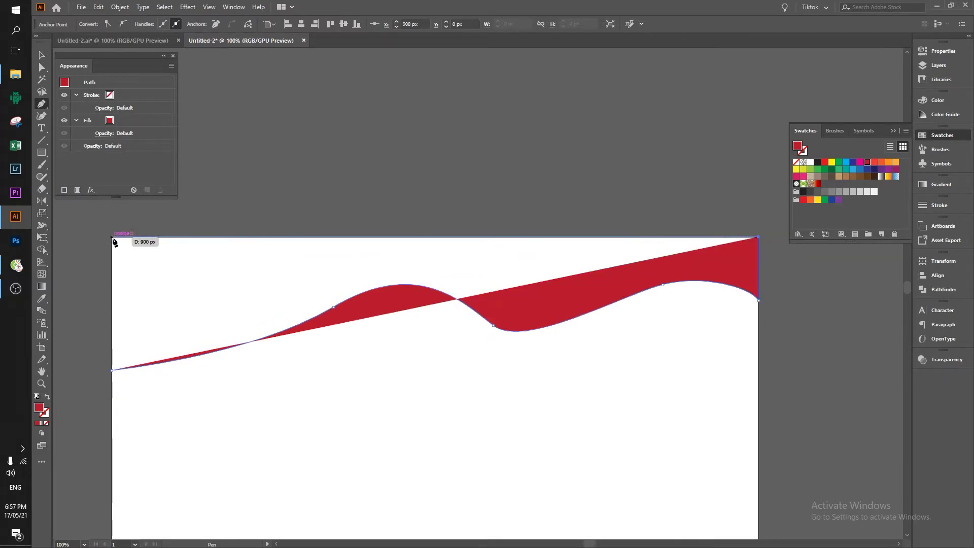
{"action": "left_click", "coordinate": [112, 237]}
{"action": "left_click", "coordinate": [112, 370]}
Step: Smooth the wave's curves and deepen its dip, then fill it bright red
{"action": "key", "text": "a"}
{"action": "left_click_drag", "start_coordinate": [331, 307], "coordinate": [326, 306]}
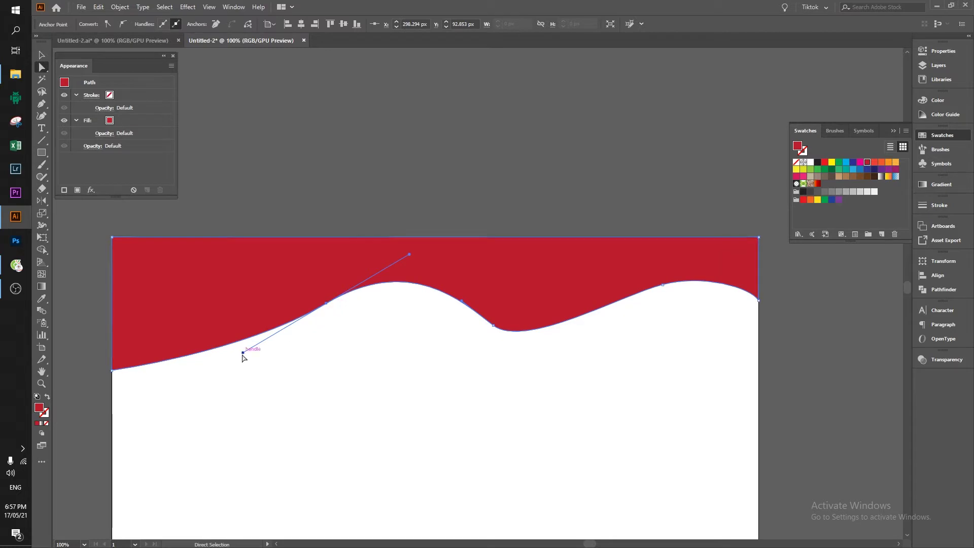
{"action": "left_click_drag", "start_coordinate": [490, 328], "coordinate": [482, 322]}
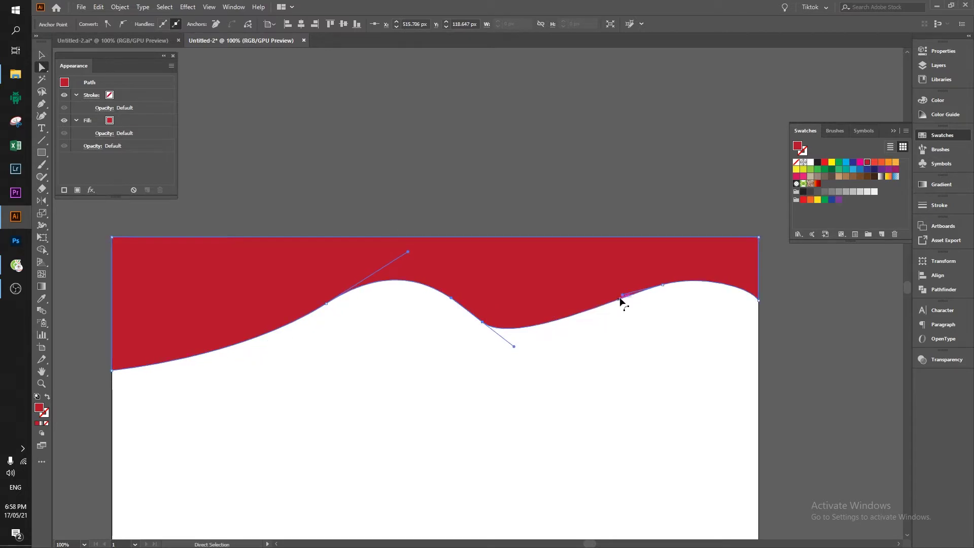
{"action": "left_click_drag", "start_coordinate": [622, 295], "coordinate": [611, 312]}
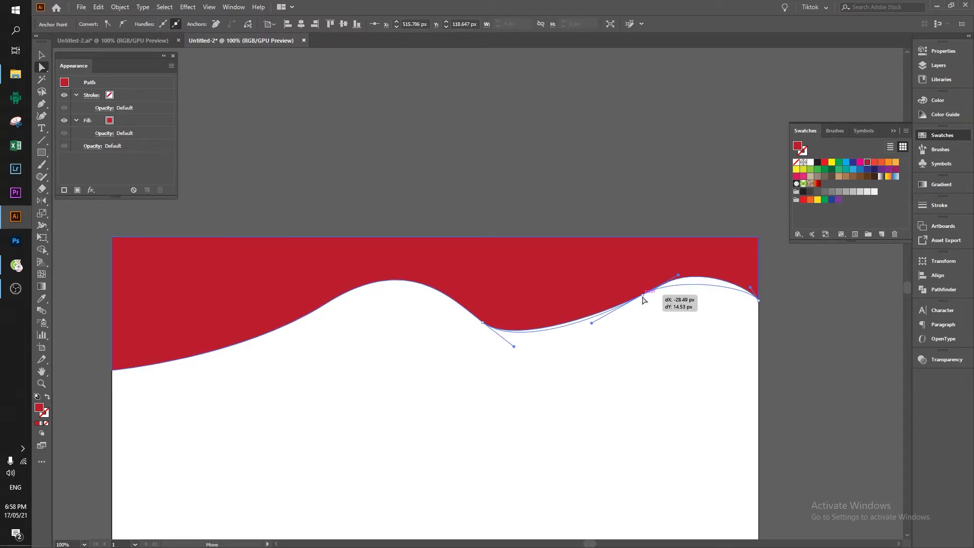
{"action": "left_click_drag", "start_coordinate": [663, 287], "coordinate": [643, 298]}
{"action": "left_click_drag", "start_coordinate": [513, 347], "coordinate": [518, 335]}
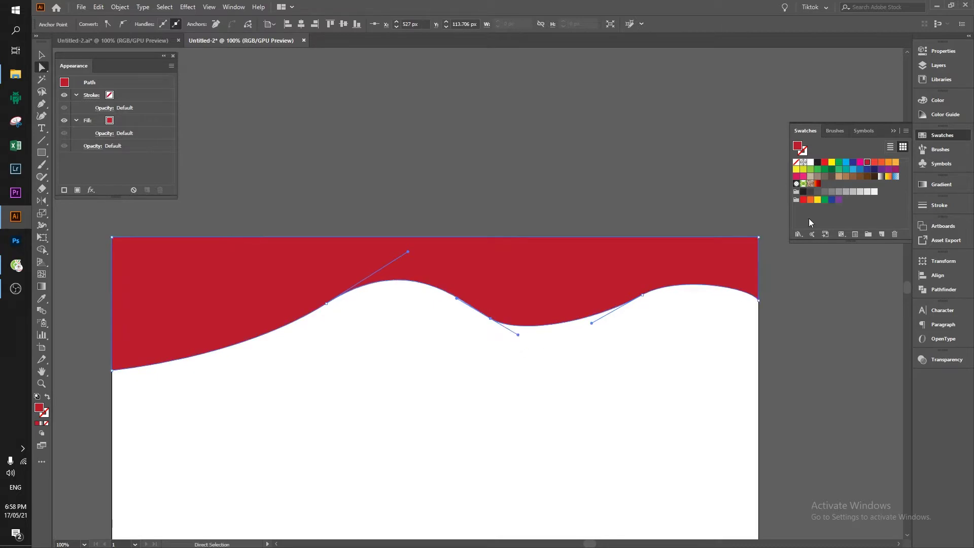
{"action": "left_click", "coordinate": [824, 161]}
Step: Paste a copy of the wave in front and lay a diagonal gradient across it
{"action": "key", "text": "v"}
{"action": "key", "text": "ctrl+c"}
{"action": "key", "text": "ctrl+f"}
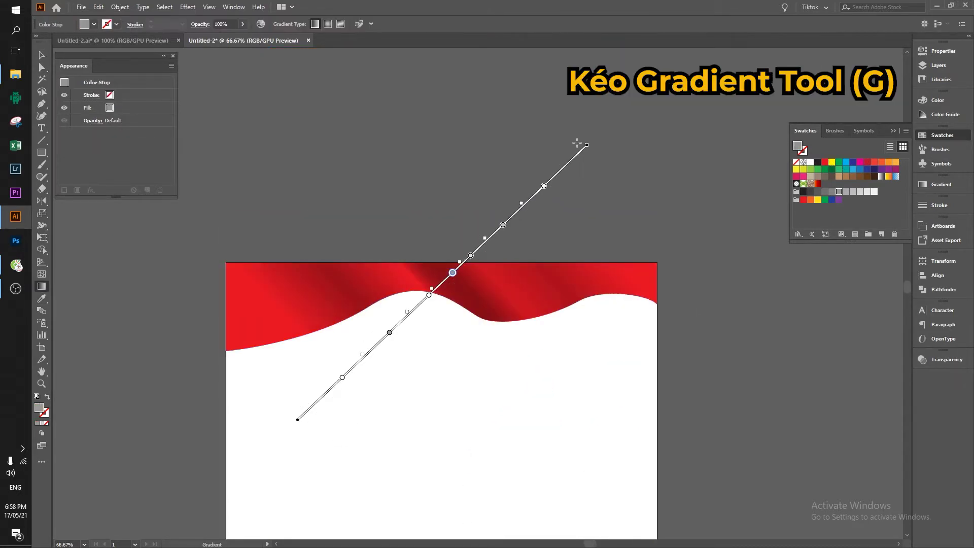
{"action": "left_click_drag", "start_coordinate": [244, 448], "coordinate": [624, 128]}
Step: Reposition the gradient stops and rotate the gradient to spread the glossy shading
{"action": "left_click", "coordinate": [599, 150]}
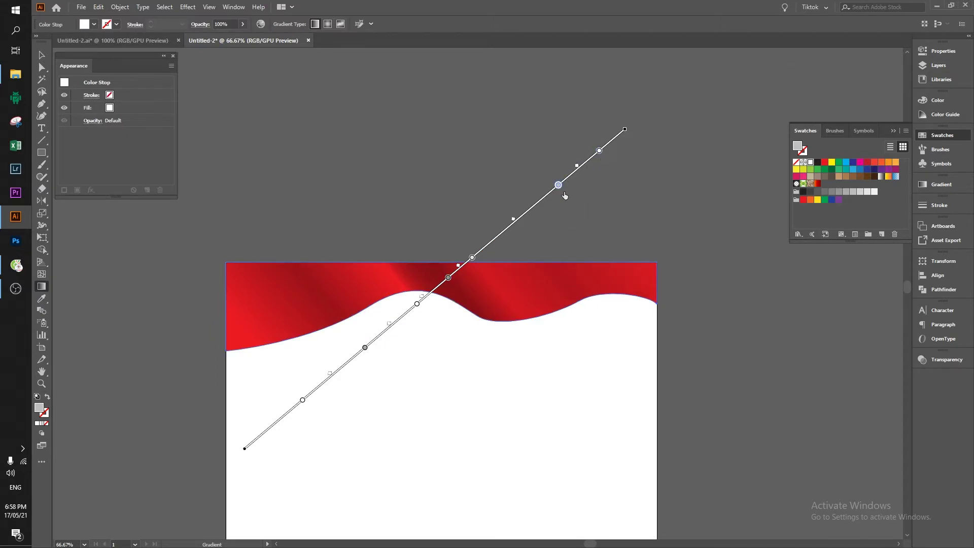
{"action": "left_click_drag", "start_coordinate": [472, 257], "coordinate": [517, 219]}
{"action": "left_click_drag", "start_coordinate": [455, 276], "coordinate": [458, 269]}
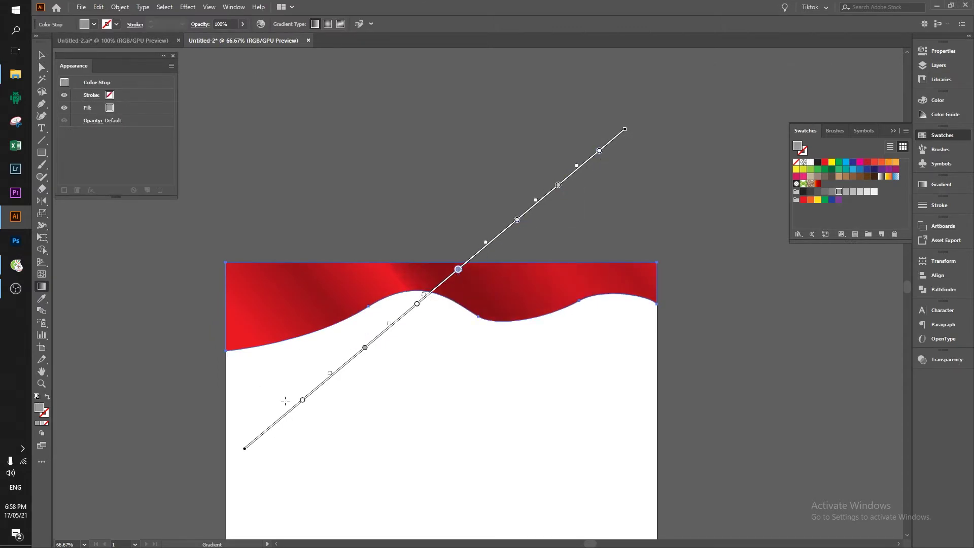
{"action": "left_click_drag", "start_coordinate": [280, 420], "coordinate": [268, 429]}
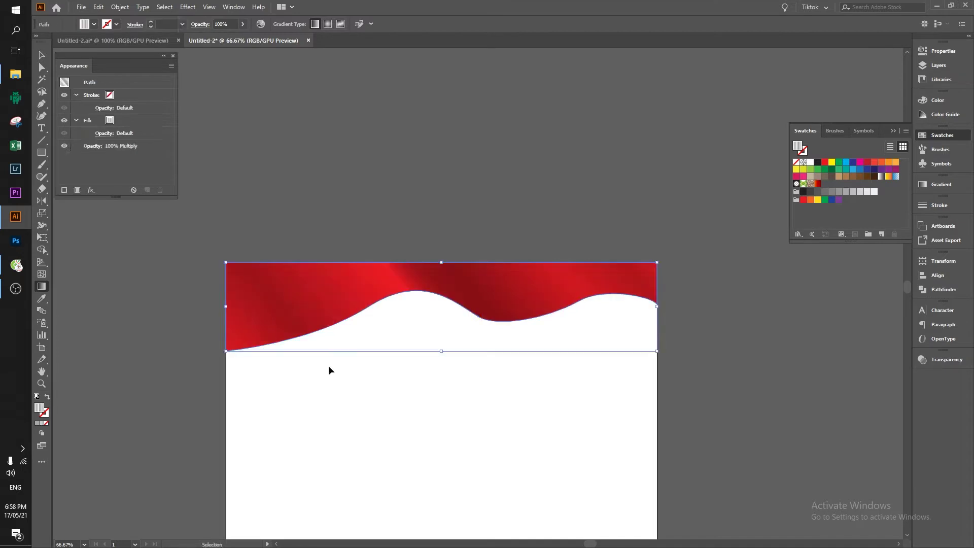
{"action": "left_click_drag", "start_coordinate": [420, 303], "coordinate": [431, 292]}
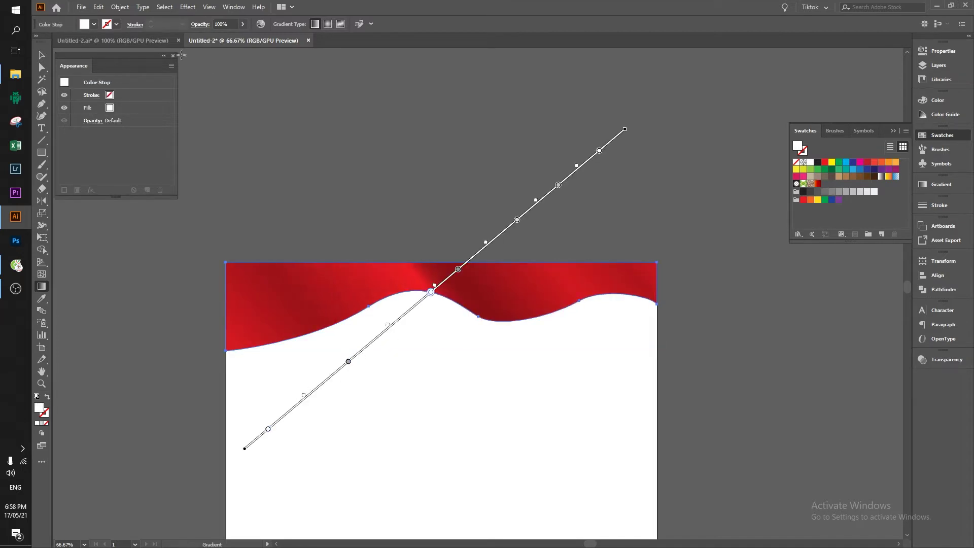
{"action": "left_click_drag", "start_coordinate": [631, 126], "coordinate": [599, 101]}
{"action": "left_click_drag", "start_coordinate": [457, 269], "coordinate": [472, 250]}
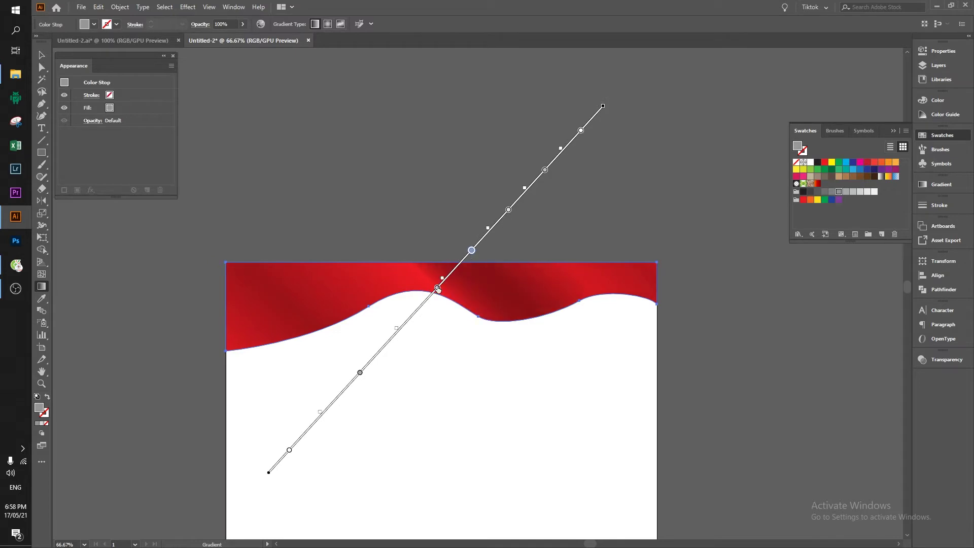
{"action": "left_click_drag", "start_coordinate": [437, 287], "coordinate": [430, 293]}
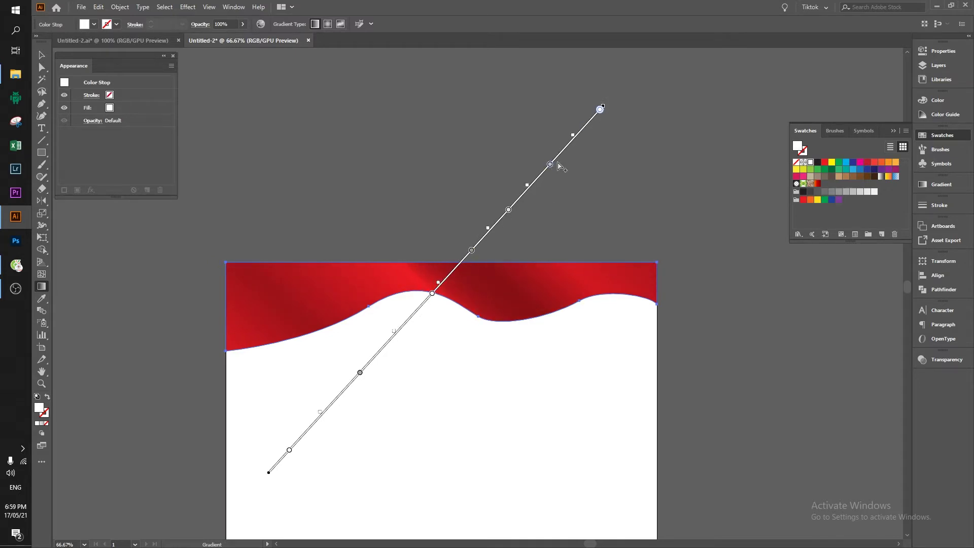
{"action": "mouse_move", "coordinate": [508, 209]}
{"action": "left_mouse_down"}
{"action": "mouse_move", "coordinate": [528, 188]}
{"action": "mouse_move", "coordinate": [521, 195]}
{"action": "left_mouse_up"}
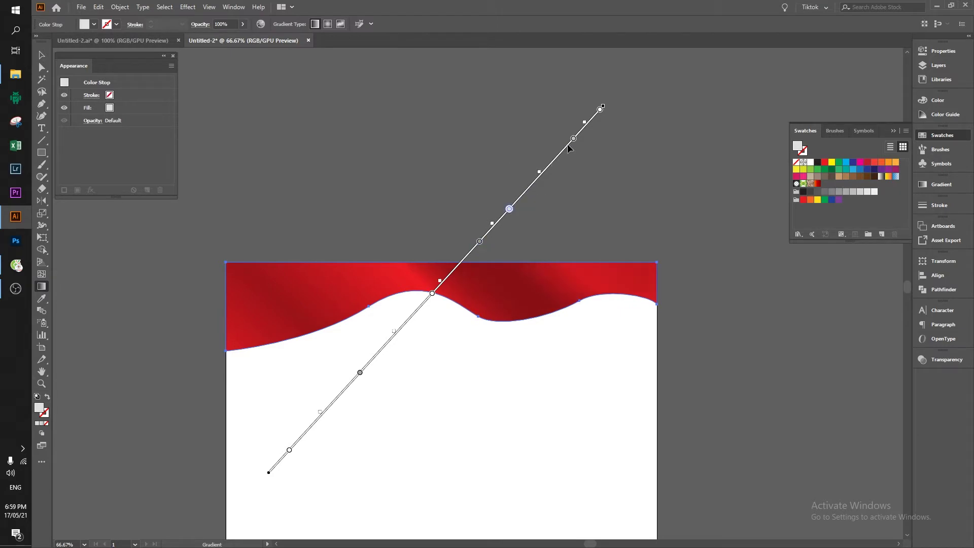
Step: Deepen the wave's dip and round its upper bump on both wave layers
{"action": "key", "text": "v"}
{"action": "left_click", "coordinate": [266, 393]}
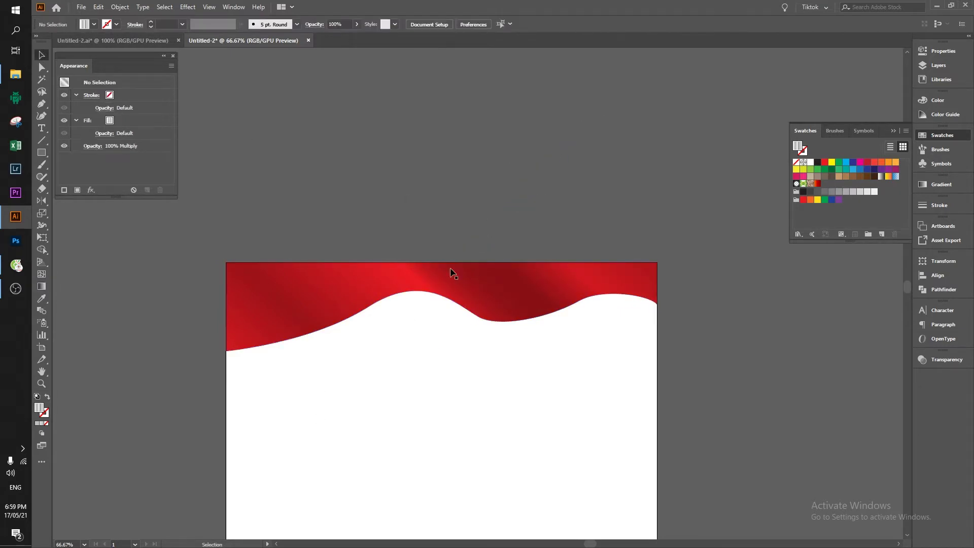
{"action": "key", "text": "a"}
{"action": "left_click", "coordinate": [448, 299]}
{"action": "left_click_drag", "start_coordinate": [478, 316], "coordinate": [478, 325]}
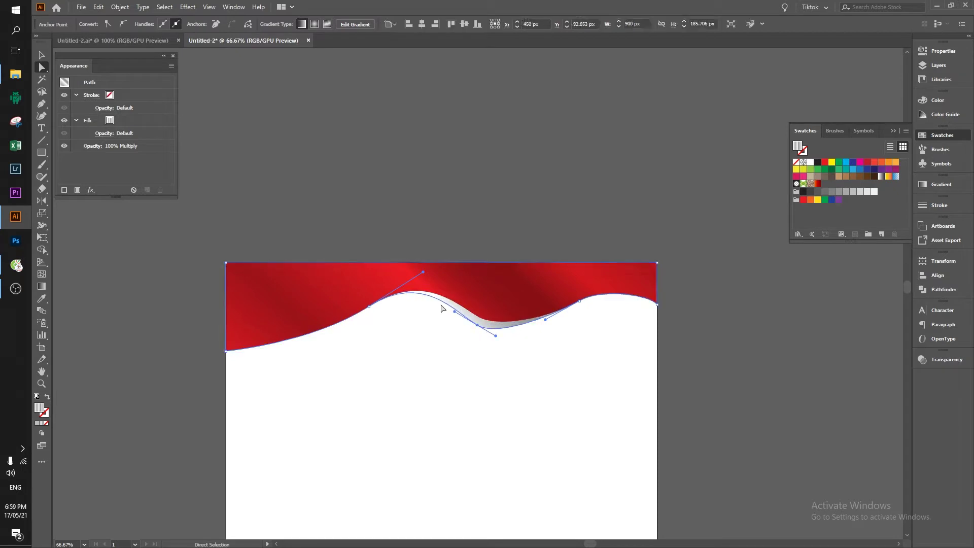
{"action": "left_click_drag", "start_coordinate": [423, 272], "coordinate": [449, 257]}
{"action": "left_click", "coordinate": [452, 306]}
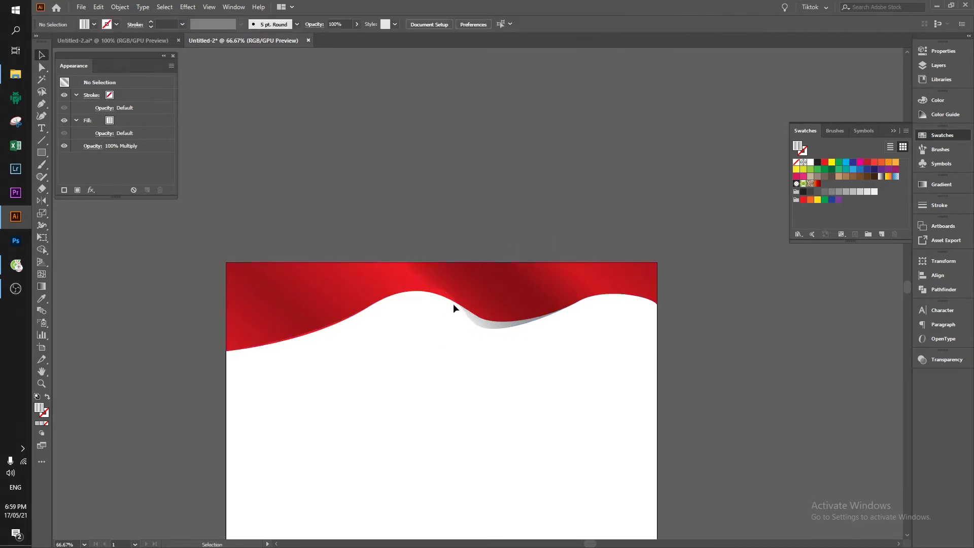
{"action": "left_click_drag", "start_coordinate": [435, 308], "coordinate": [456, 262]}
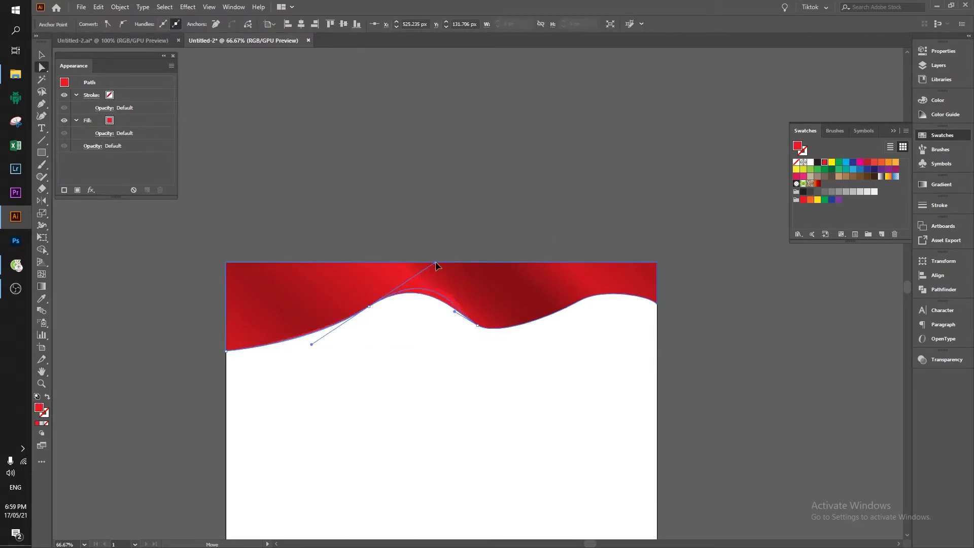
{"action": "left_click", "coordinate": [526, 228], "text": "ctrl"}
{"action": "scroll", "coordinate": [409, 321], "scroll_direction": "up", "scroll_amount": 1}
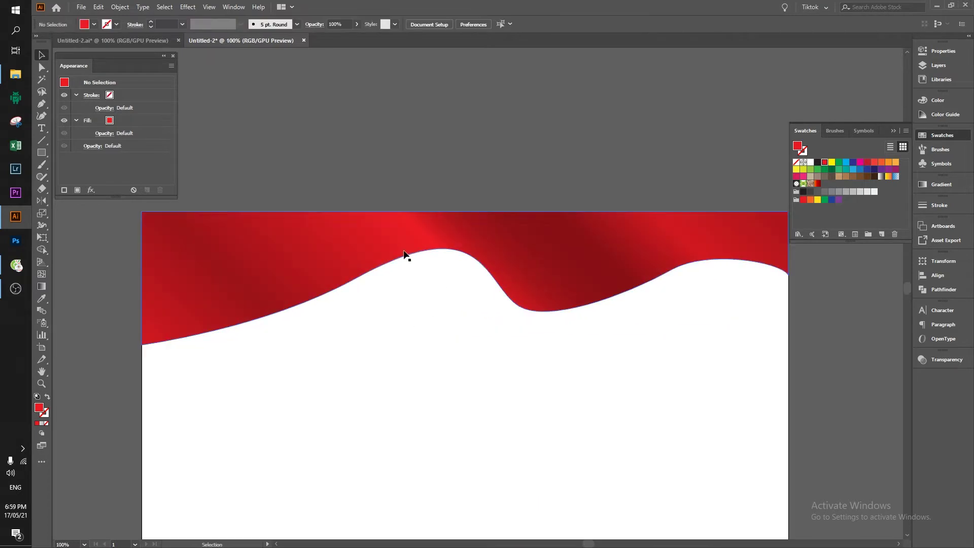
Step: Draw a four-corner fold shape over the wave's crest and fill it darker red
{"action": "left_click", "coordinate": [524, 309]}
{"action": "left_click_drag", "start_coordinate": [349, 274], "coordinate": [312, 234]}
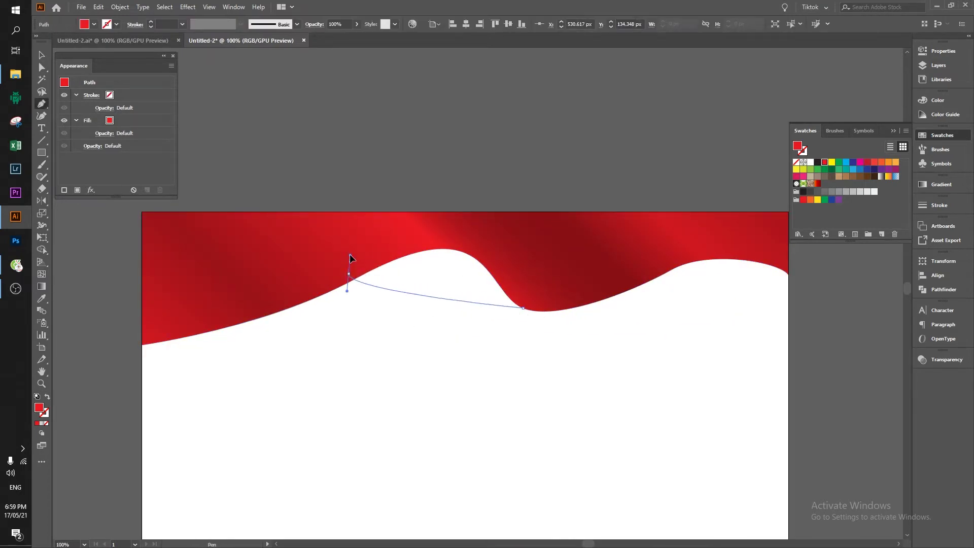
{"action": "key", "text": "ctrl+z"}
{"action": "left_click", "coordinate": [371, 250]}
{"action": "left_click", "coordinate": [432, 219]}
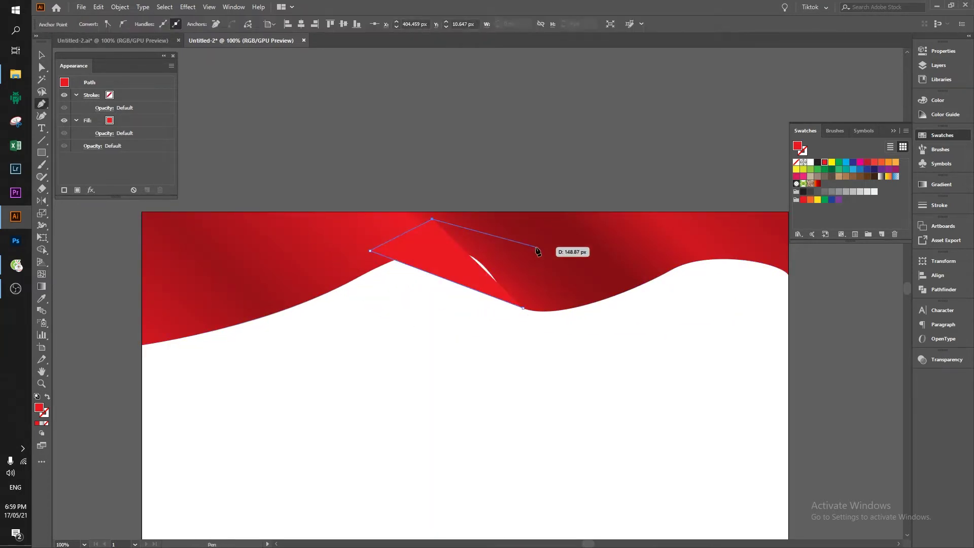
{"action": "left_click", "coordinate": [536, 247]}
{"action": "left_click", "coordinate": [523, 307]}
{"action": "left_click", "coordinate": [867, 162]}
Step: Send the fold behind the shaded wave and fit its left corner to the wave edge
{"action": "key", "text": "ctrl+bracketleft"}
{"action": "key", "text": "ctrl+bracketleft"}
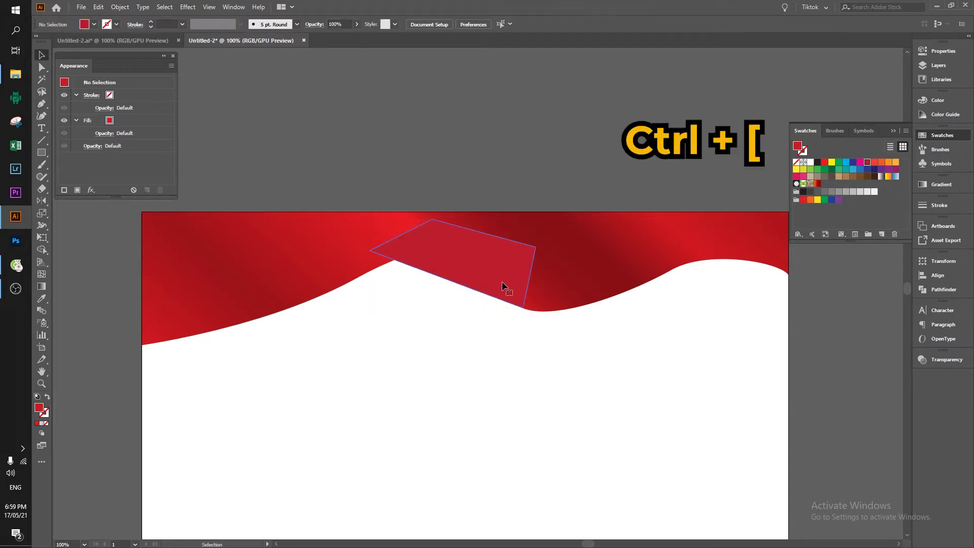
{"action": "key", "text": "ctrl+bracketleft"}
{"action": "key", "text": "a"}
{"action": "left_click_drag", "start_coordinate": [370, 251], "coordinate": [374, 270]}
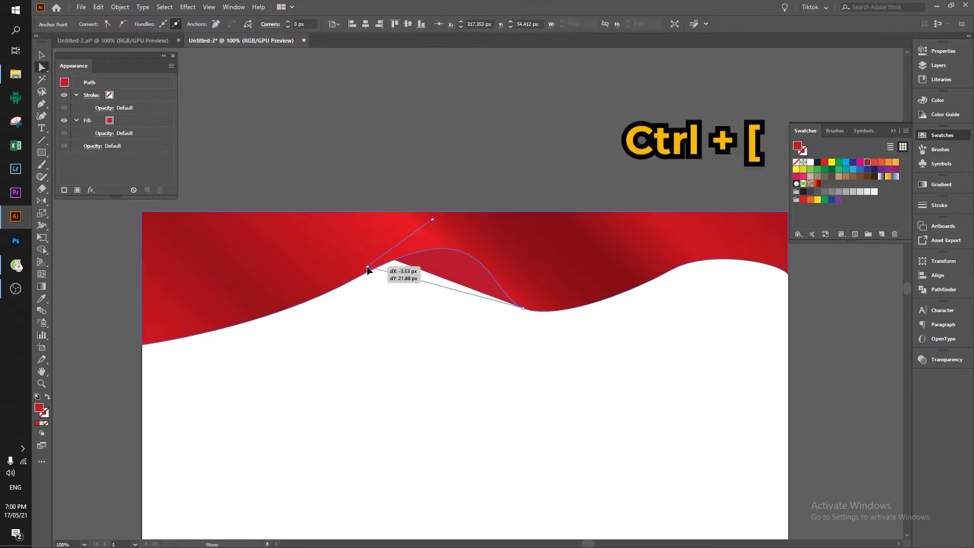
{"action": "left_click", "coordinate": [356, 311]}
{"action": "key", "text": "a"}
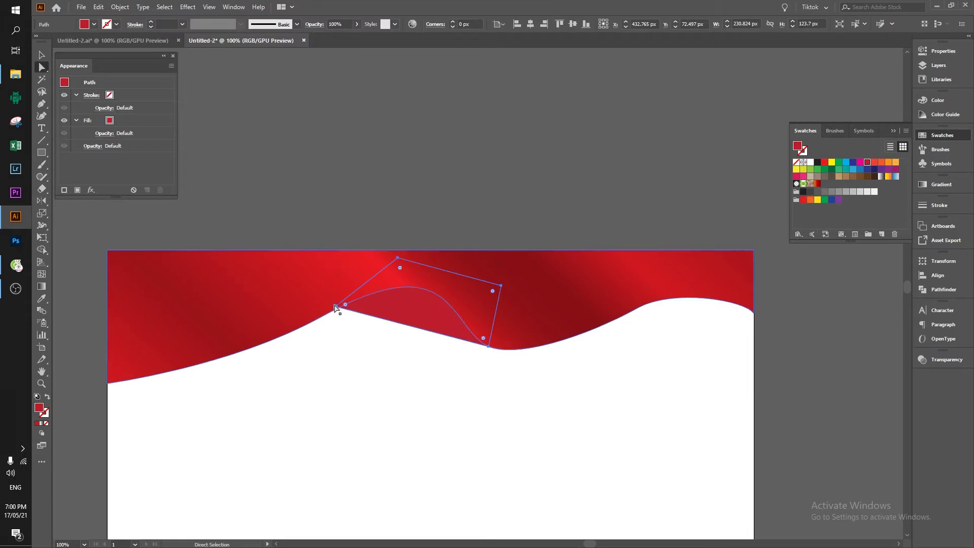
{"action": "left_click_drag", "start_coordinate": [336, 309], "coordinate": [376, 293]}
Step: Nudge the fold's bottom-right corner onto the wave edge
{"action": "key", "text": "v"}
{"action": "left_click", "coordinate": [459, 274]}
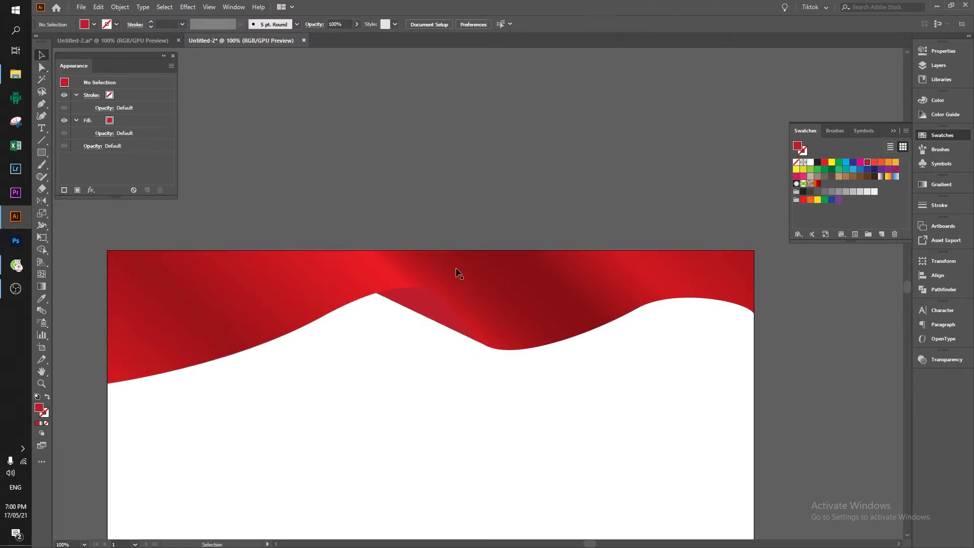
{"action": "left_click", "coordinate": [462, 335]}
{"action": "key", "text": "a"}
{"action": "left_click_drag", "start_coordinate": [490, 347], "coordinate": [493, 348]}
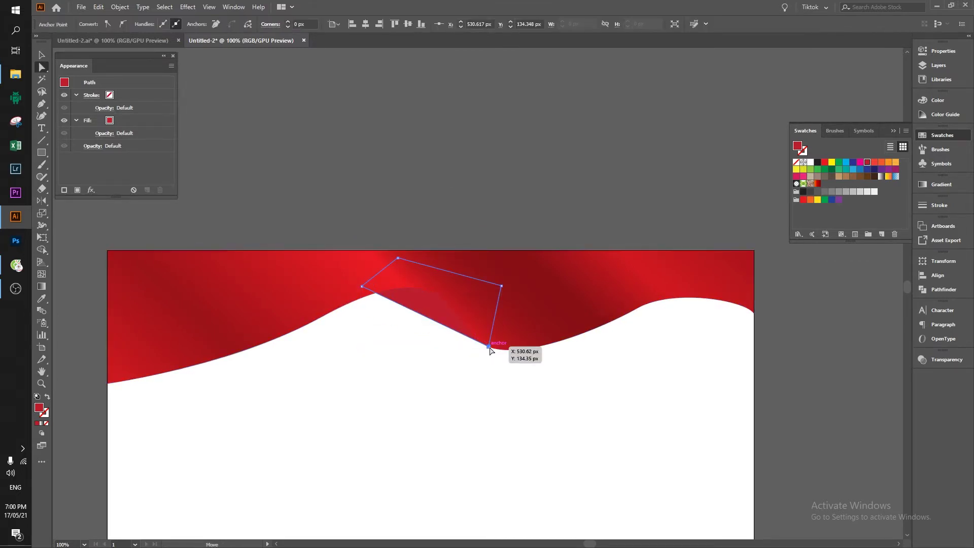
Step: Apply a gradient to the fold, delete one stop, and remove green from the right stop
{"action": "key", "text": "v"}
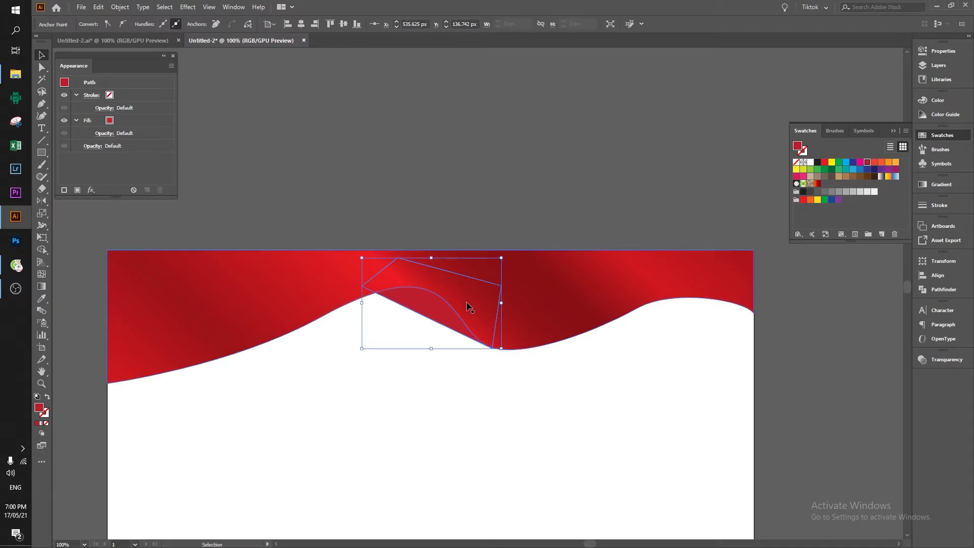
{"action": "left_click", "coordinate": [938, 184]}
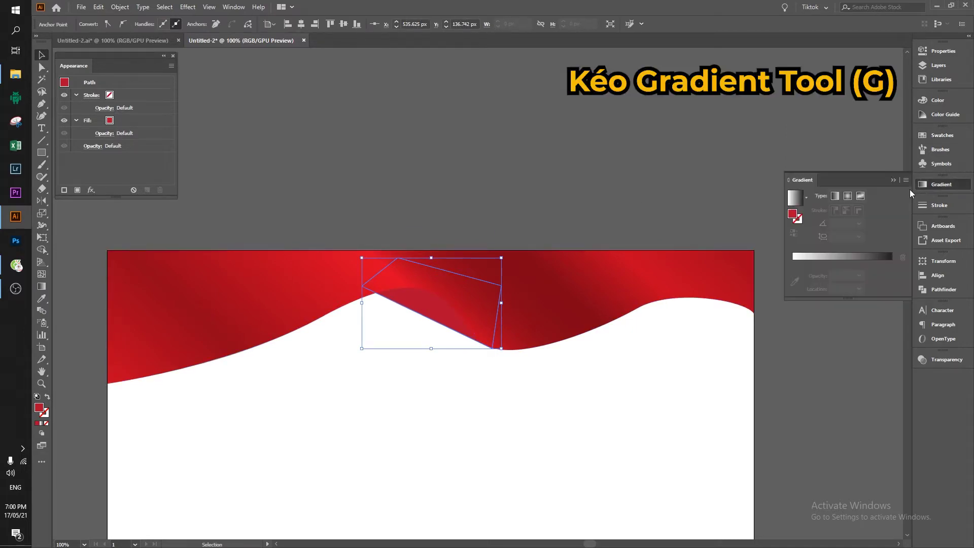
{"action": "left_click", "coordinate": [795, 260]}
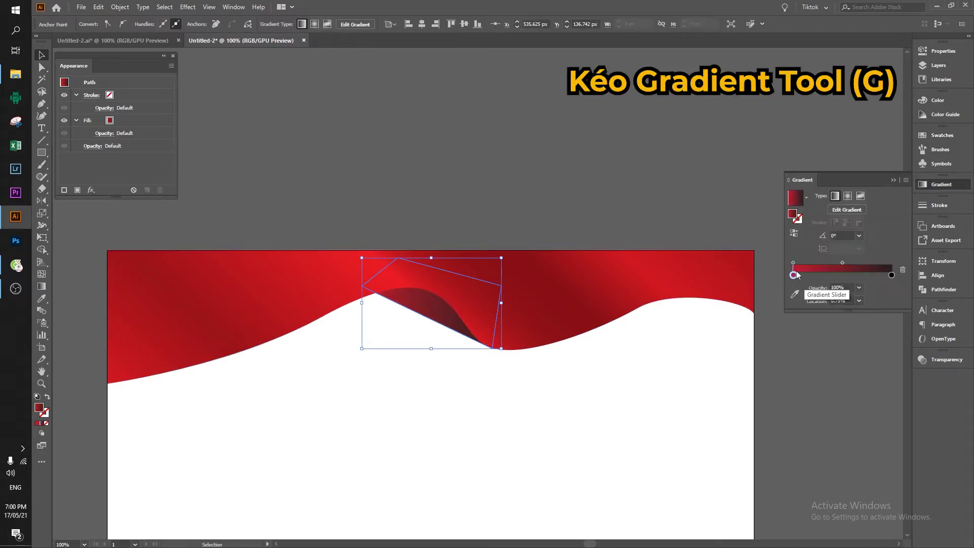
{"action": "left_click_drag", "start_coordinate": [890, 277], "coordinate": [863, 276]}
{"action": "double_click", "coordinate": [891, 275]}
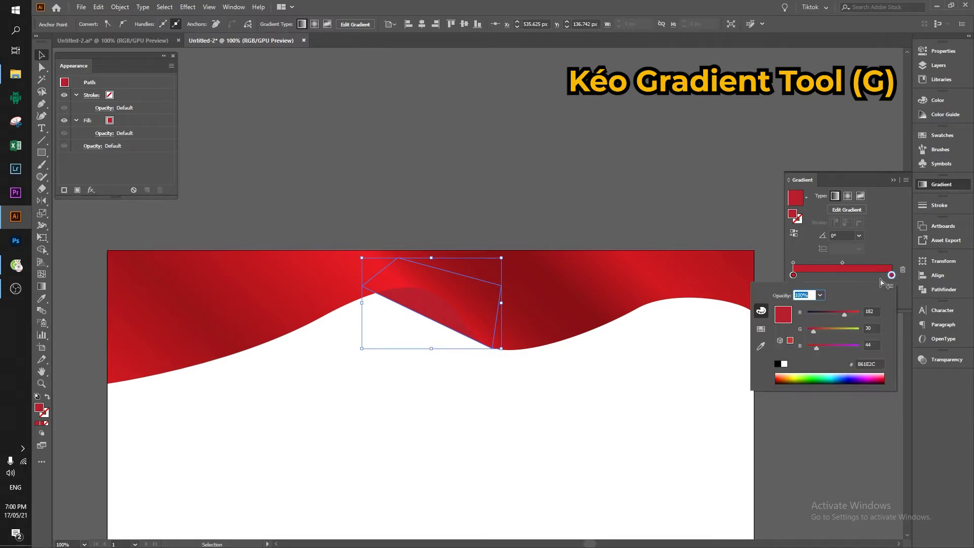
{"action": "left_click_drag", "start_coordinate": [813, 330], "coordinate": [806, 330]}
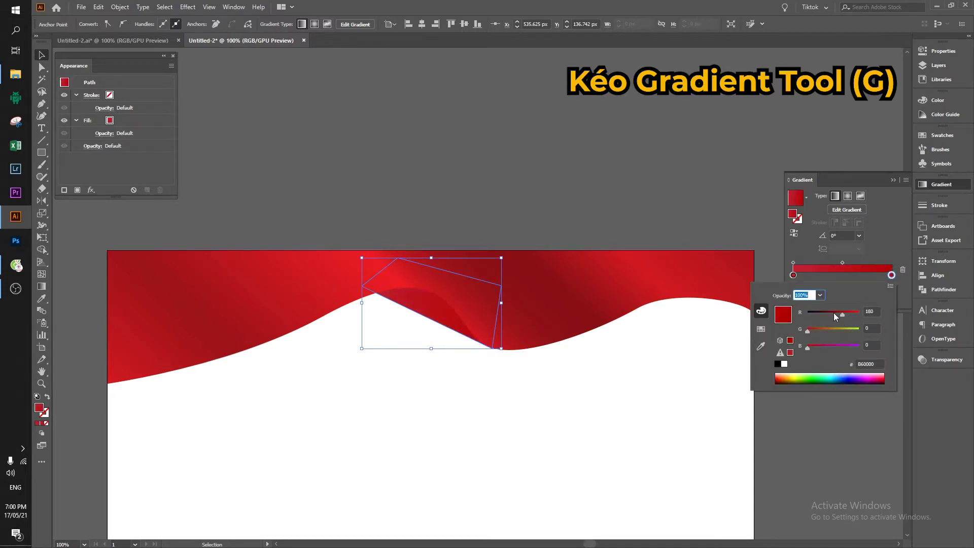
{"action": "left_click", "coordinate": [799, 262]}
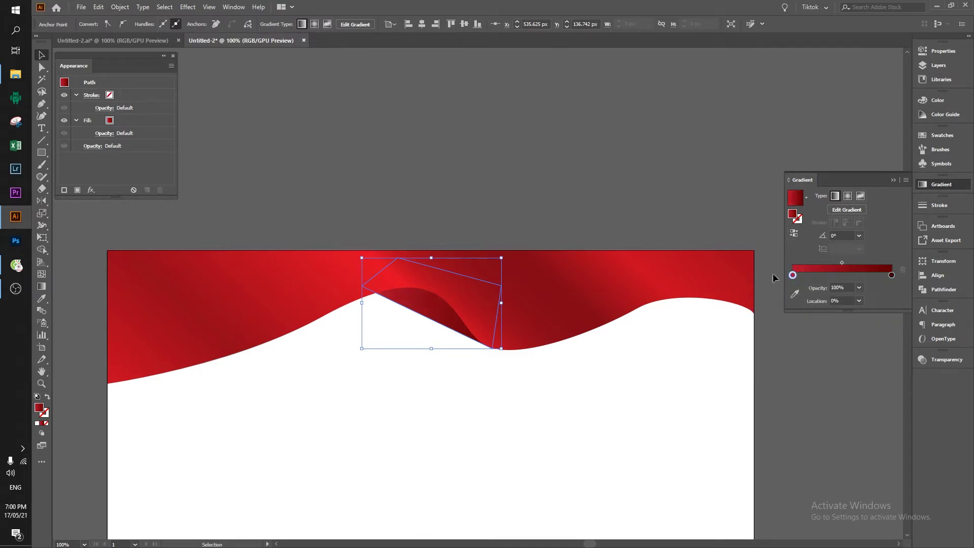
Step: Push the left stop to full red, reverse the gradient, and angle it diagonally at -28.3°
{"action": "double_click", "coordinate": [792, 274]}
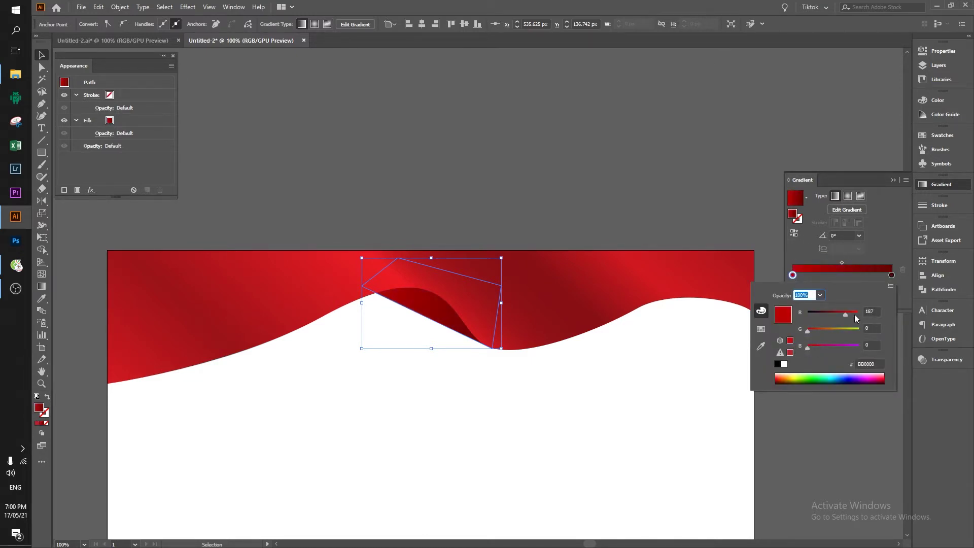
{"action": "left_click_drag", "start_coordinate": [854, 314], "coordinate": [872, 316]}
{"action": "left_click", "coordinate": [794, 233]}
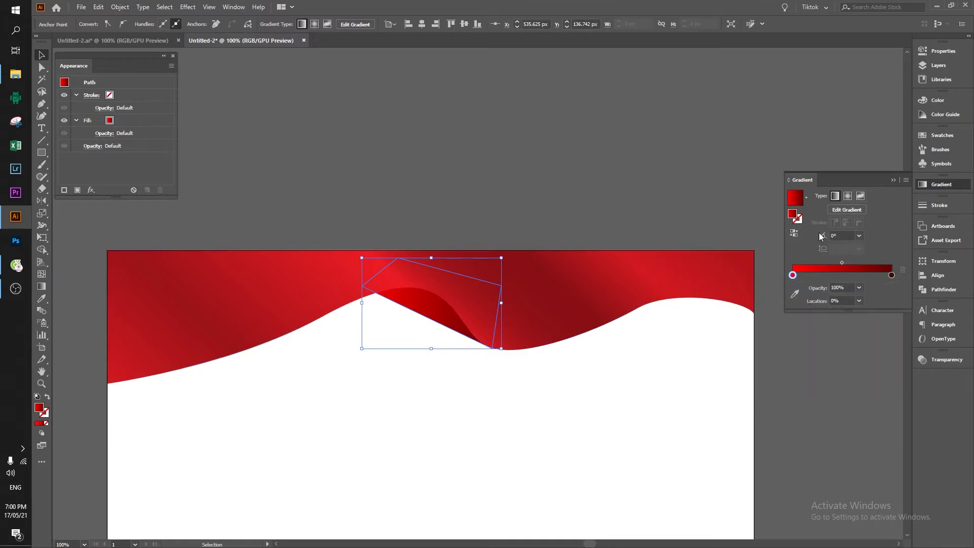
{"action": "left_click", "coordinate": [794, 233]}
{"action": "key", "text": "g"}
{"action": "left_click_drag", "start_coordinate": [387, 262], "coordinate": [498, 322]}
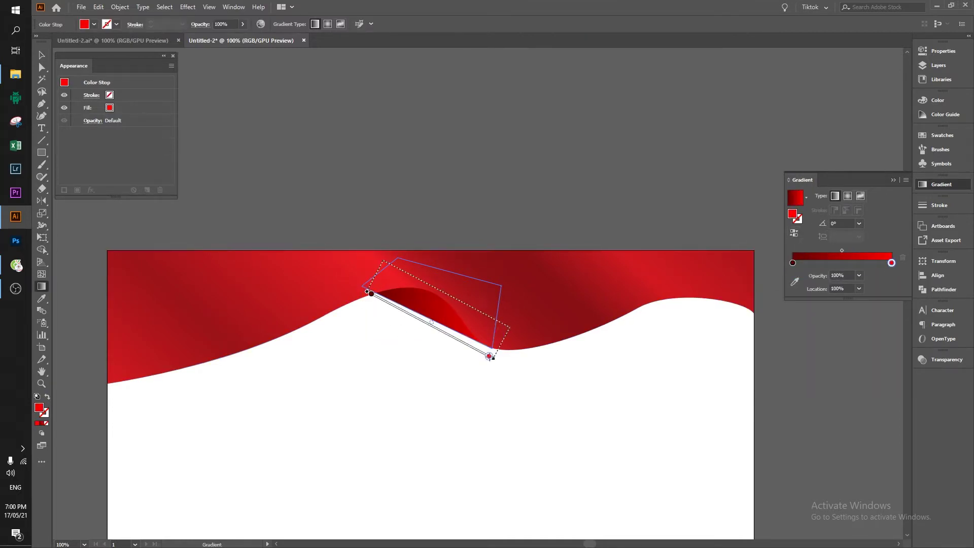
Step: Darken the right gradient stop to a deep red and clear the selection
{"action": "double_click", "coordinate": [891, 262]}
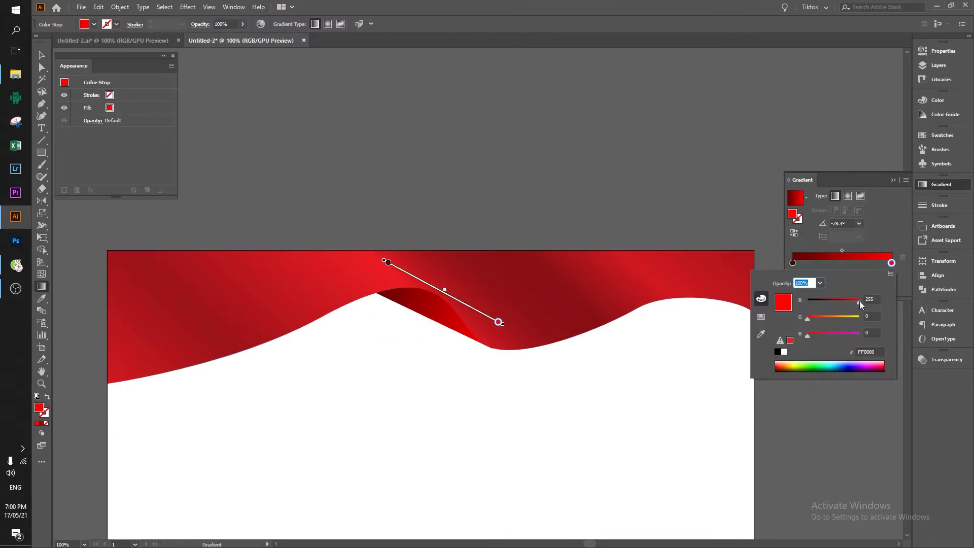
{"action": "left_click_drag", "start_coordinate": [860, 300], "coordinate": [847, 300]}
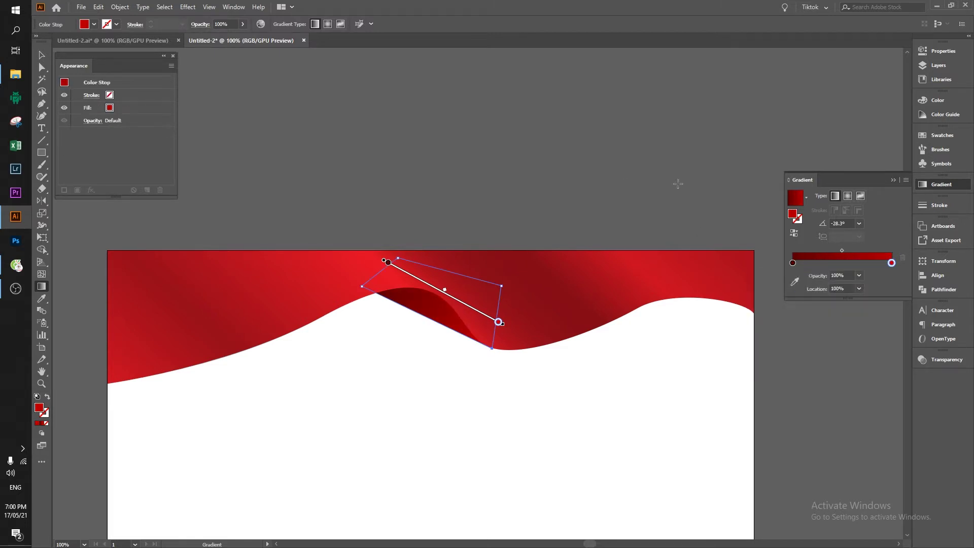
{"action": "key", "text": "v"}
{"action": "left_click", "coordinate": [513, 190]}
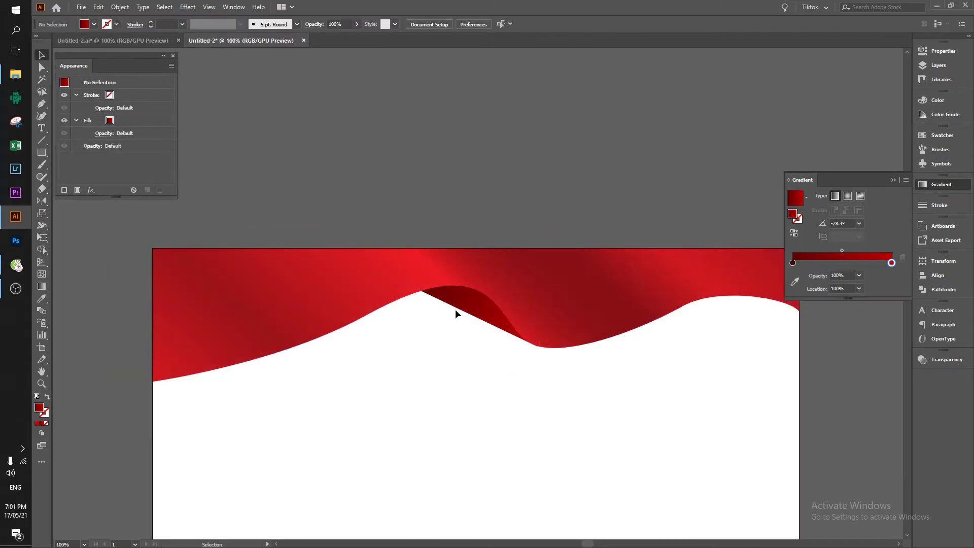
{"action": "key", "text": "a"}
{"action": "left_click", "coordinate": [455, 314]}
{"action": "mouse_move", "coordinate": [421, 291]}
{"action": "left_mouse_down"}
{"action": "mouse_move", "coordinate": [407, 288]}
{"action": "mouse_move", "coordinate": [421, 291]}
{"action": "left_mouse_up"}
{"action": "key", "text": "ctrl+shift+a"}
{"action": "left_click_drag", "start_coordinate": [428, 201], "coordinate": [439, 202]}
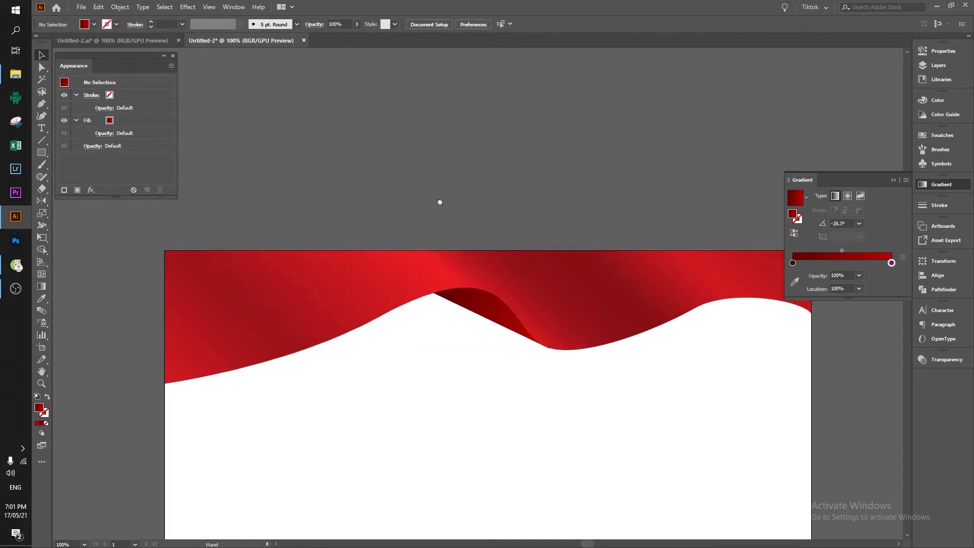
{"action": "scroll", "coordinate": [443, 205], "scroll_direction": "down", "scroll_amount": 1}
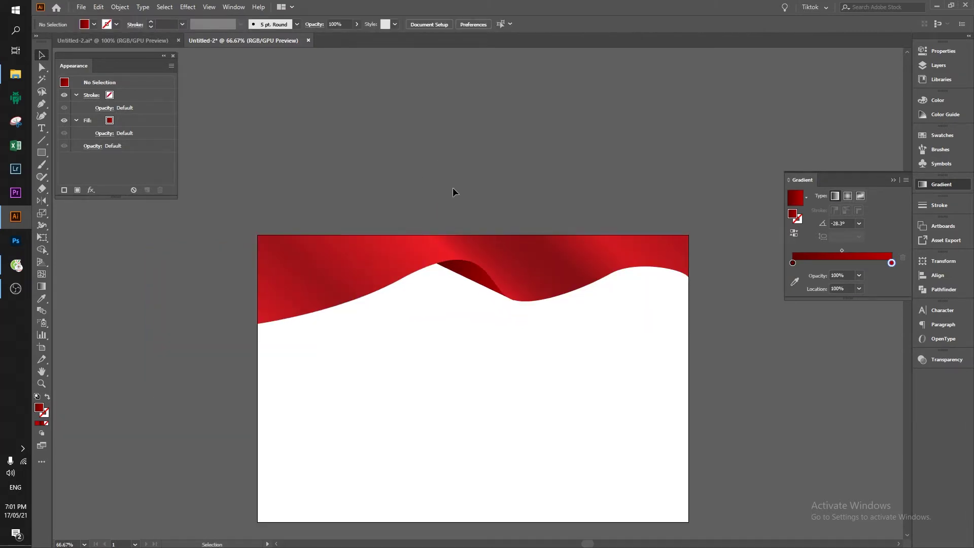
{"action": "left_click", "coordinate": [497, 252]}
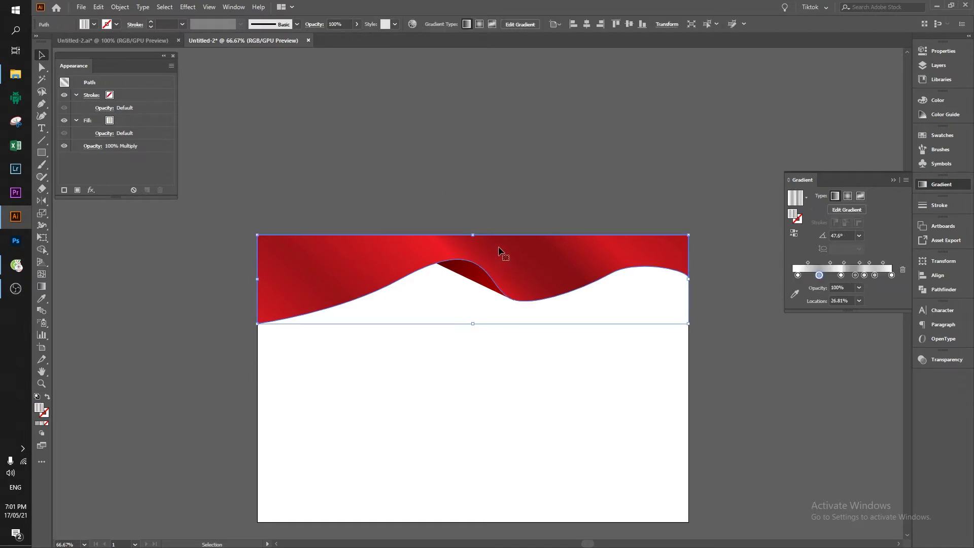
{"action": "left_click_drag", "start_coordinate": [570, 249], "coordinate": [537, 209]}
{"action": "key", "text": "ctrl+z"}
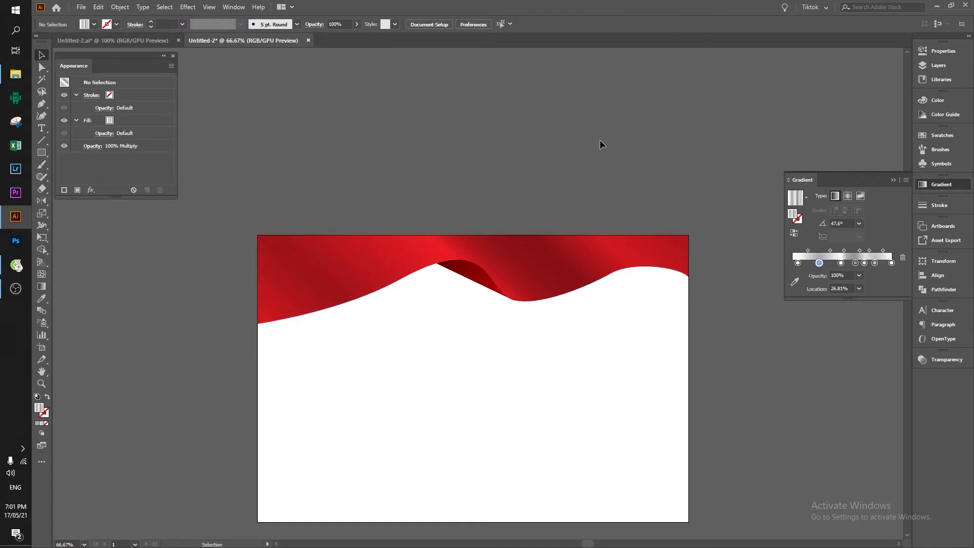
{"action": "key", "text": "a"}
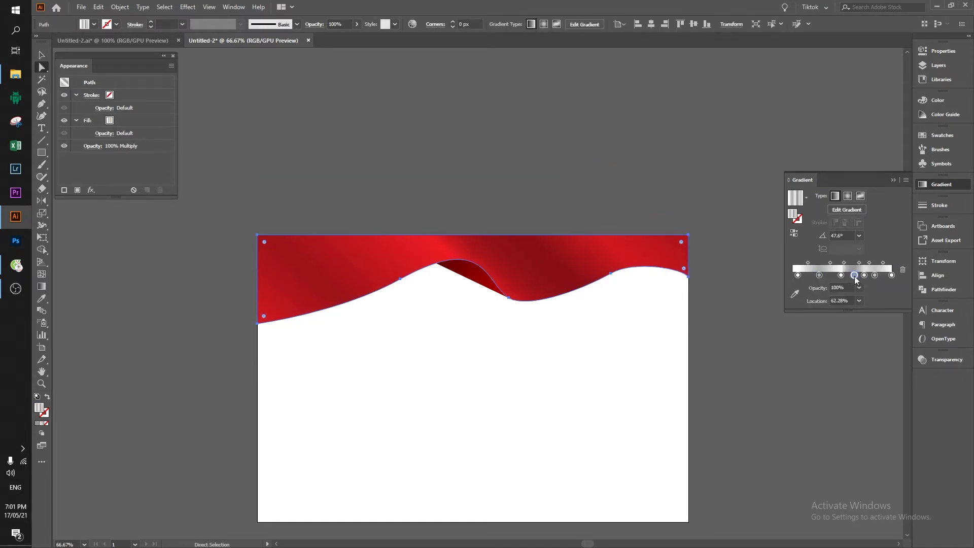
{"action": "left_click", "coordinate": [643, 181]}
{"action": "key", "text": "v"}
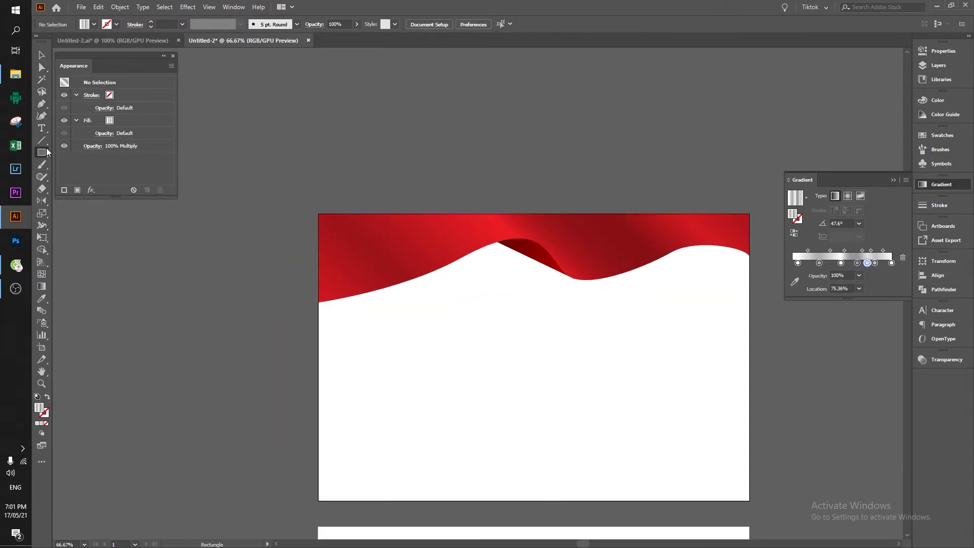
Step: Draw a five-pointed star, fill it yellow, and move it onto the wave's upper-left
{"action": "left_click_drag", "start_coordinate": [46, 152], "coordinate": [112, 202]}
{"action": "mouse_move", "coordinate": [391, 337]}
{"action": "left_mouse_down"}
{"action": "mouse_move", "coordinate": [424, 349]}
{"action": "mouse_move", "coordinate": [487, 333]}
{"action": "left_mouse_up"}
{"action": "left_click", "coordinate": [942, 135]}
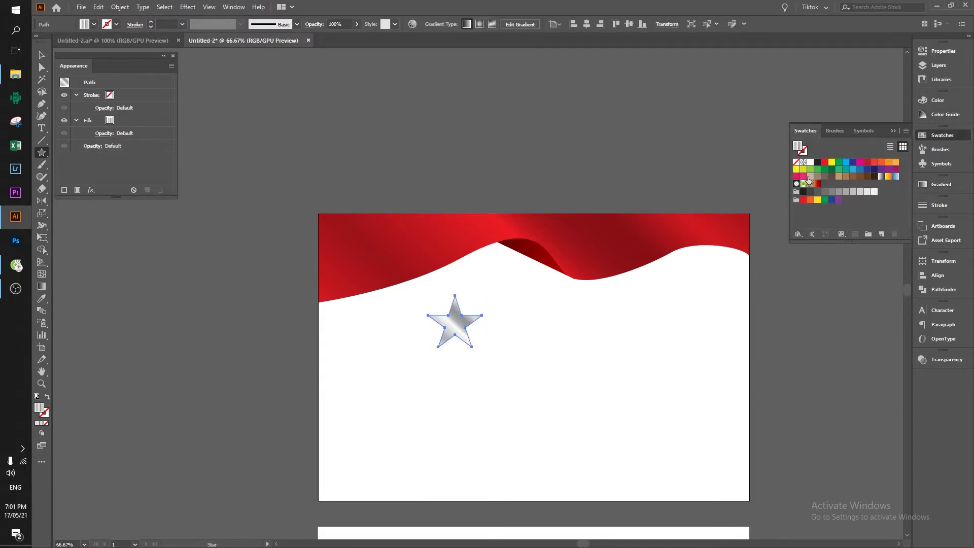
{"action": "left_click", "coordinate": [831, 163]}
{"action": "left_click_drag", "start_coordinate": [514, 353], "coordinate": [424, 276]}
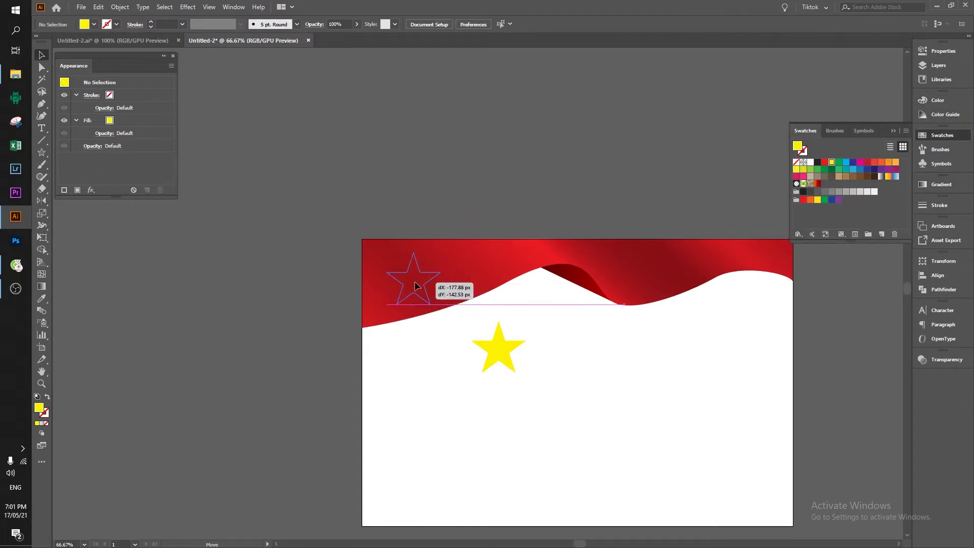
Step: Rotate the star about 18° counter-clockwise and shrink and narrow it slightly
{"action": "scroll", "coordinate": [431, 322], "scroll_direction": "up", "scroll_amount": 2}
{"action": "left_click_drag", "start_coordinate": [503, 170], "coordinate": [413, 208]}
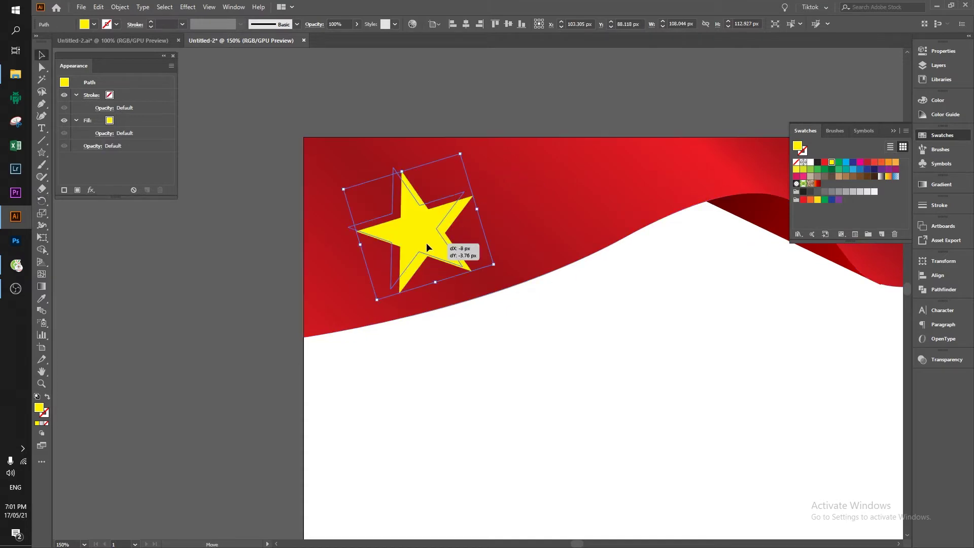
{"action": "left_click_drag", "start_coordinate": [451, 150], "coordinate": [447, 156]}
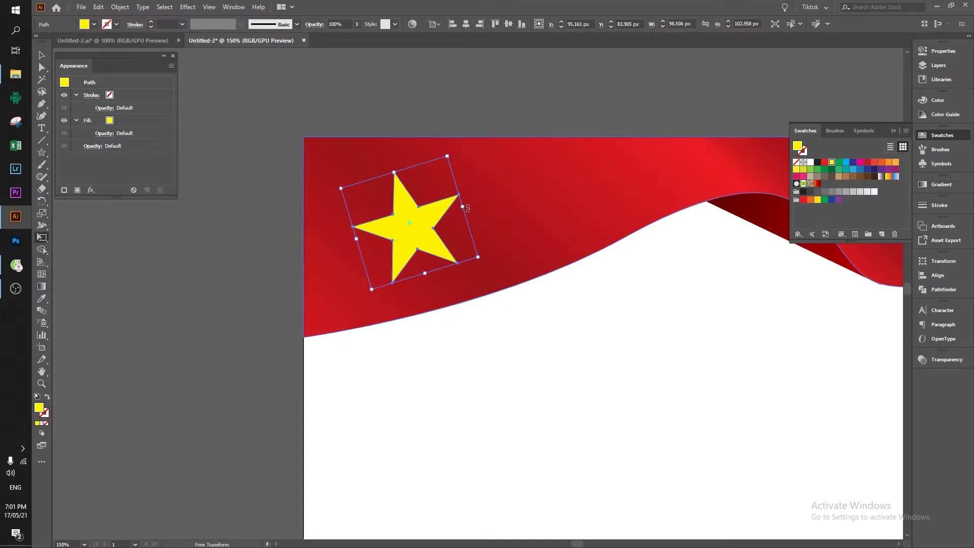
{"action": "left_click_drag", "start_coordinate": [467, 208], "coordinate": [465, 203]}
{"action": "key", "text": "v"}
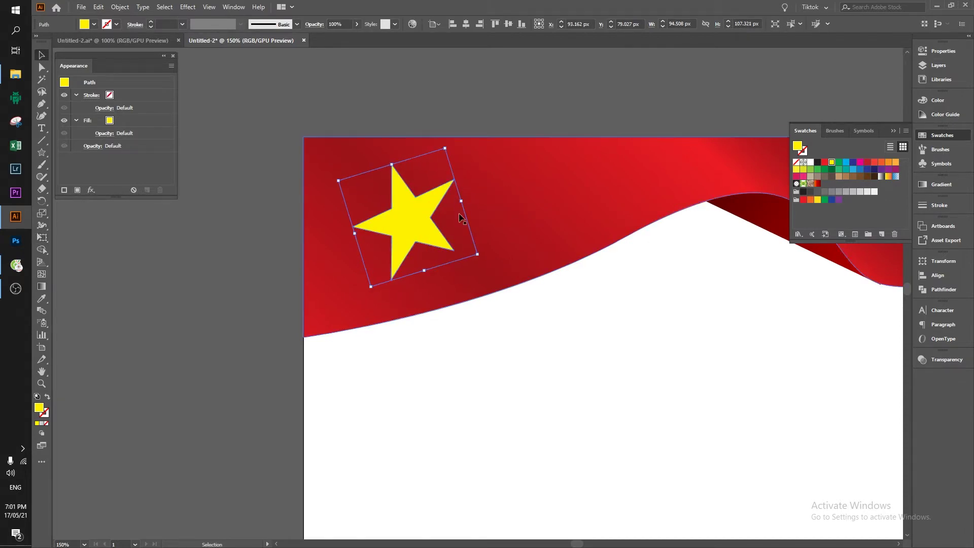
{"action": "key", "text": "ctrl+z"}
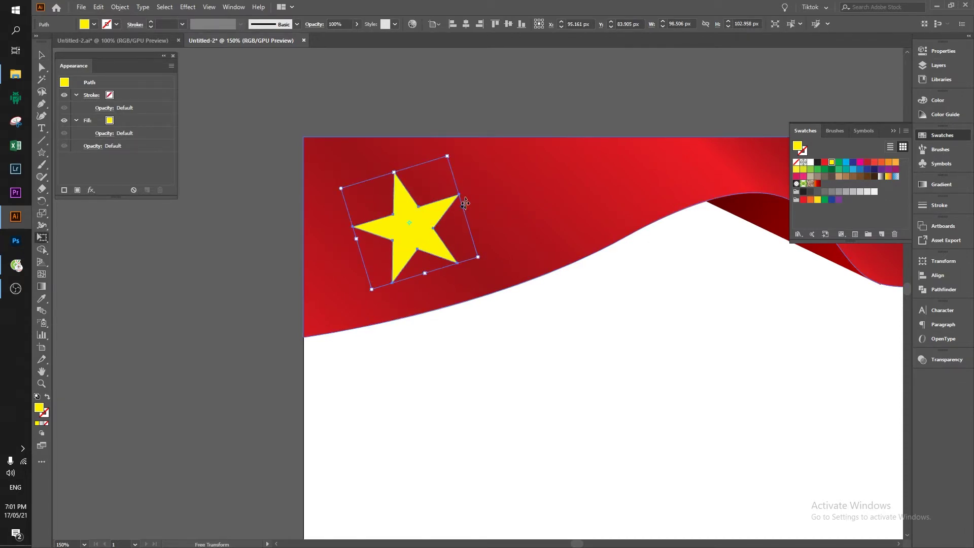
{"action": "left_click_drag", "start_coordinate": [465, 203], "coordinate": [462, 203]}
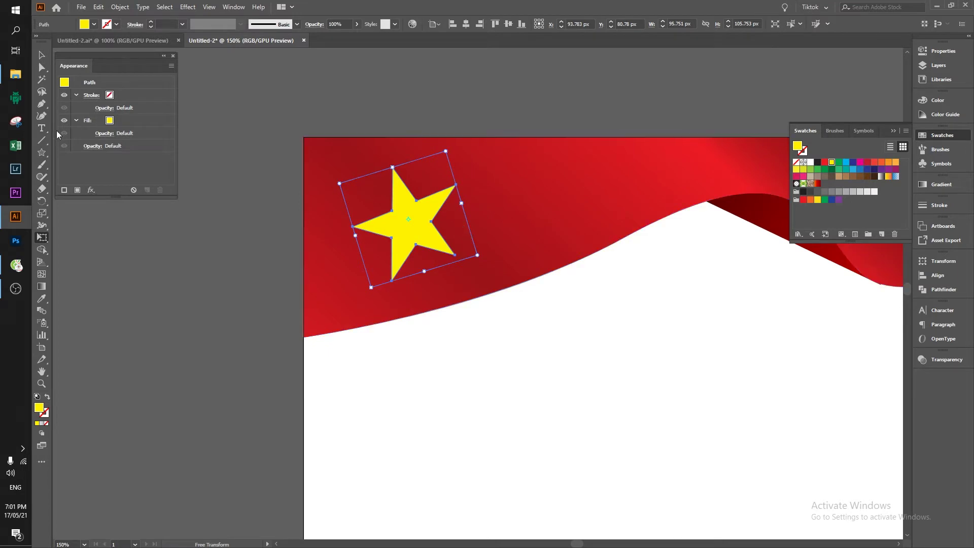
Step: Reshape the star with Free Transform to about 97 px and nudge it into position
{"action": "left_click", "coordinate": [35, 36]}
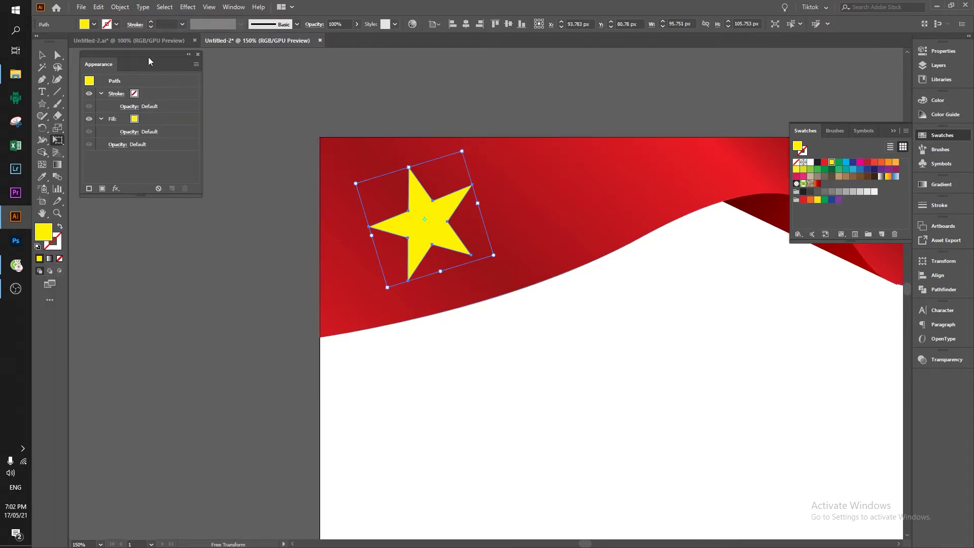
{"action": "left_click_drag", "start_coordinate": [151, 61], "coordinate": [216, 60]}
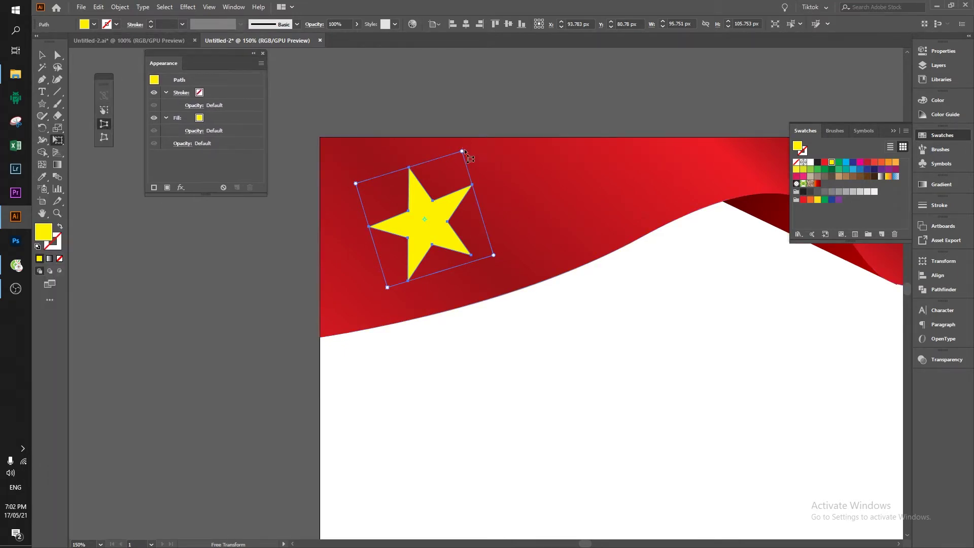
{"action": "mouse_move", "coordinate": [465, 152]}
{"action": "left_mouse_down"}
{"action": "mouse_move", "coordinate": [451, 167]}
{"action": "mouse_move", "coordinate": [458, 175]}
{"action": "left_mouse_up"}
{"action": "key", "text": "v"}
{"action": "left_click", "coordinate": [446, 217]}
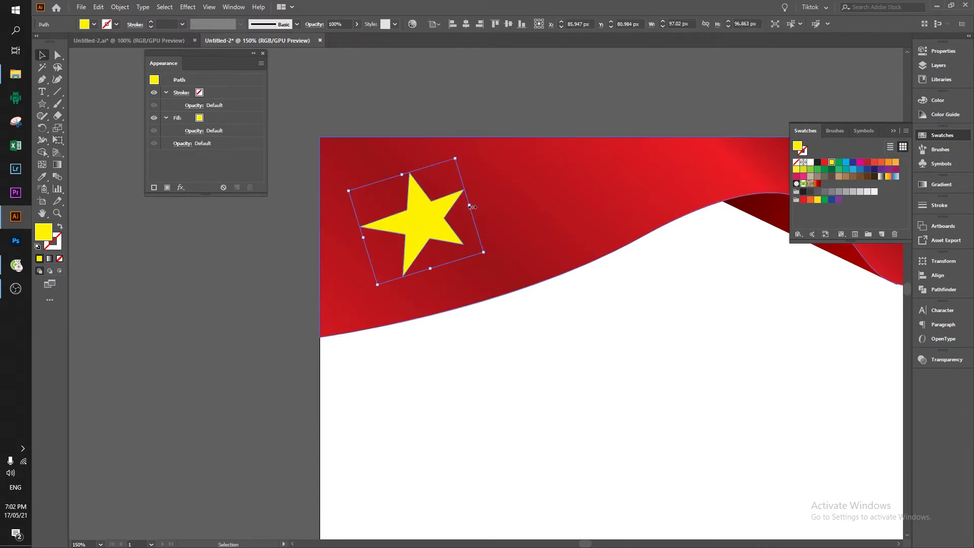
{"action": "left_click", "coordinate": [491, 226]}
{"action": "left_click_drag", "start_coordinate": [436, 223], "coordinate": [442, 224]}
Step: Zoom back to 100% to view the whole banner and reselect the star
{"action": "left_click", "coordinate": [578, 328]}
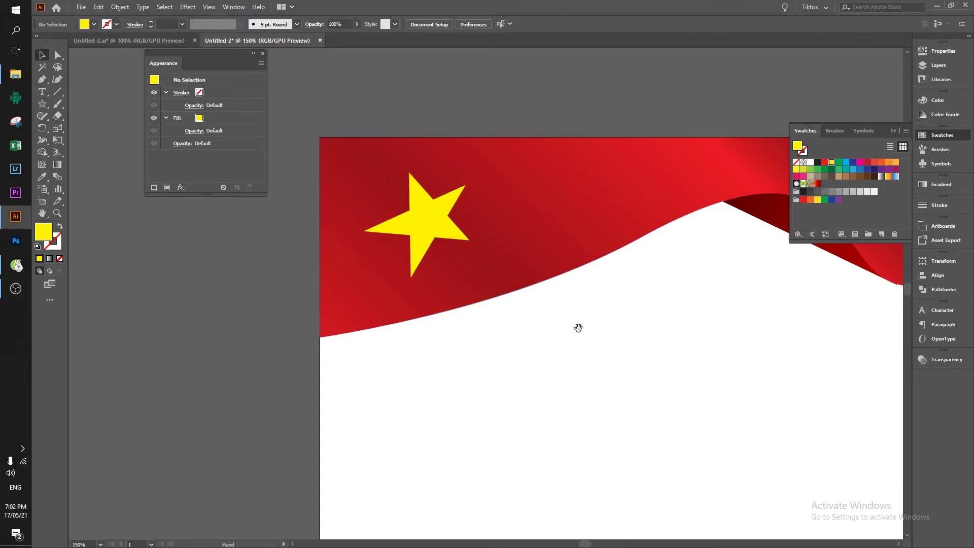
{"action": "key", "text": "ctrl+minus"}
{"action": "left_click_drag", "start_coordinate": [585, 322], "coordinate": [526, 311]}
{"action": "left_click", "coordinate": [375, 258]}
{"action": "left_click", "coordinate": [941, 184]}
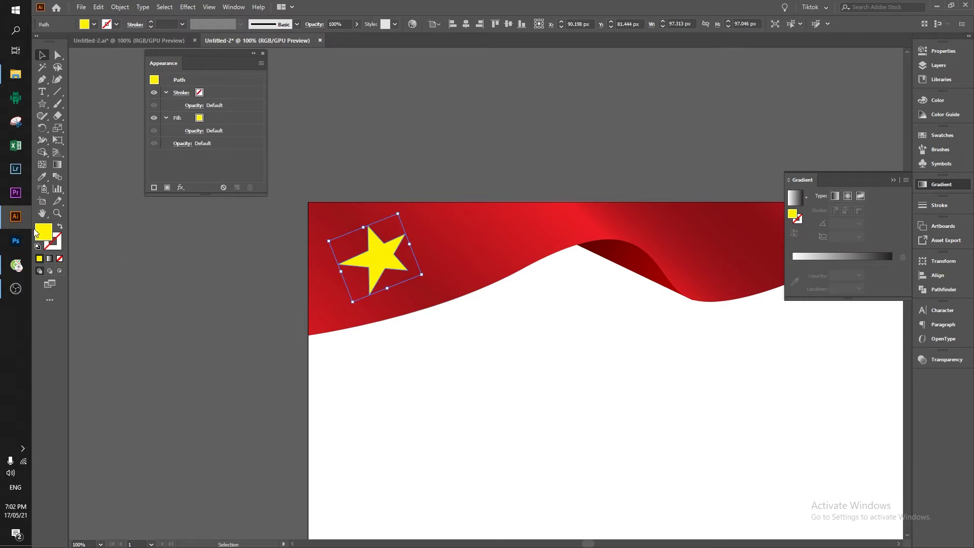
Step: Give the star a yellow gradient with an orange middle stop
{"action": "left_click", "coordinate": [795, 197]}
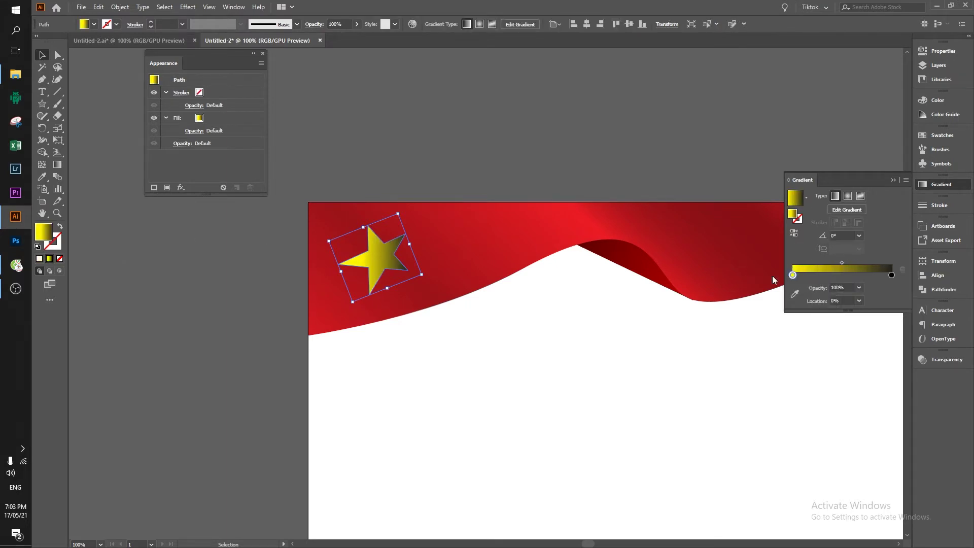
{"action": "left_click", "coordinate": [852, 274]}
{"action": "left_click_drag", "start_coordinate": [853, 279], "coordinate": [892, 276]}
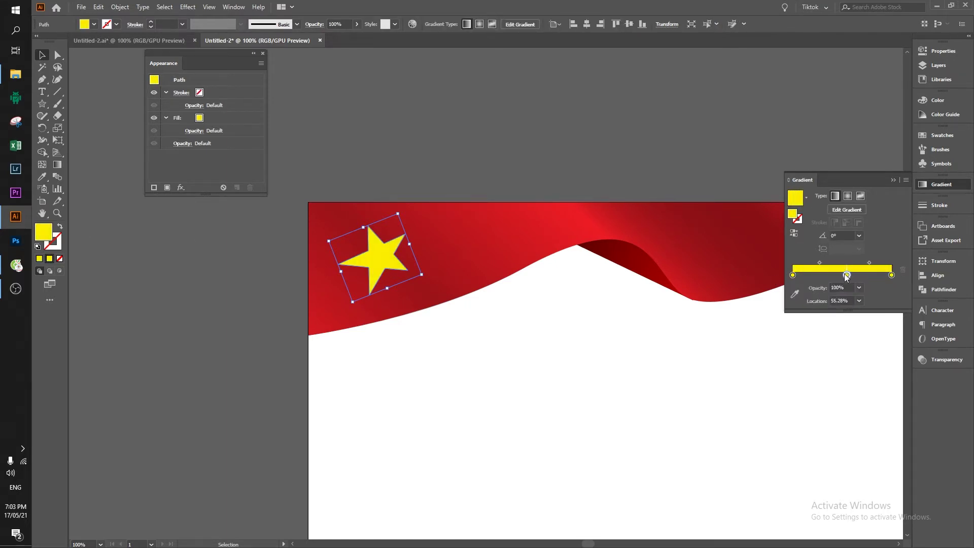
{"action": "double_click", "coordinate": [845, 275]}
{"action": "left_click_drag", "start_coordinate": [856, 329], "coordinate": [839, 330]}
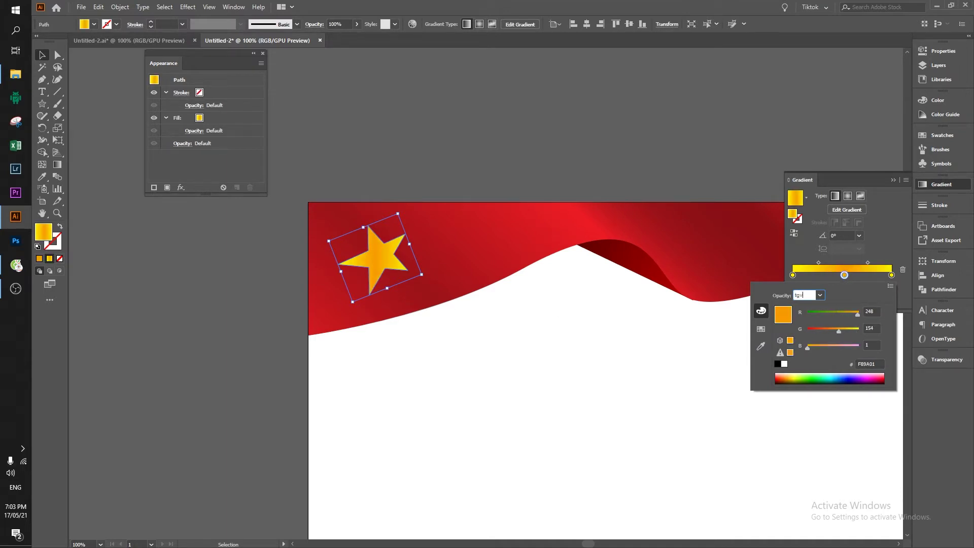
{"action": "key", "text": "Escape"}
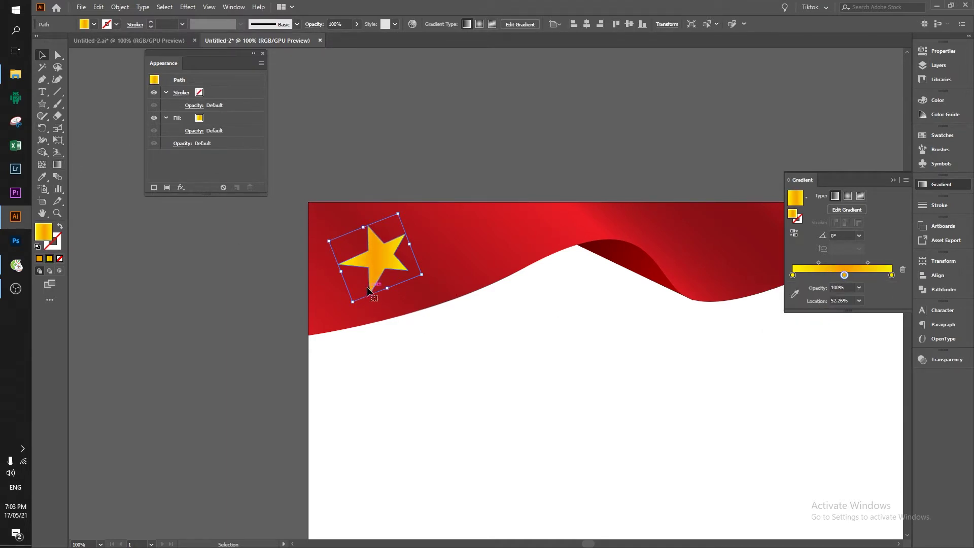
Step: Angle the star's gradient to about 32° and shift its yellow start stop
{"action": "key", "text": "g"}
{"action": "left_click_drag", "start_coordinate": [355, 286], "coordinate": [402, 249]}
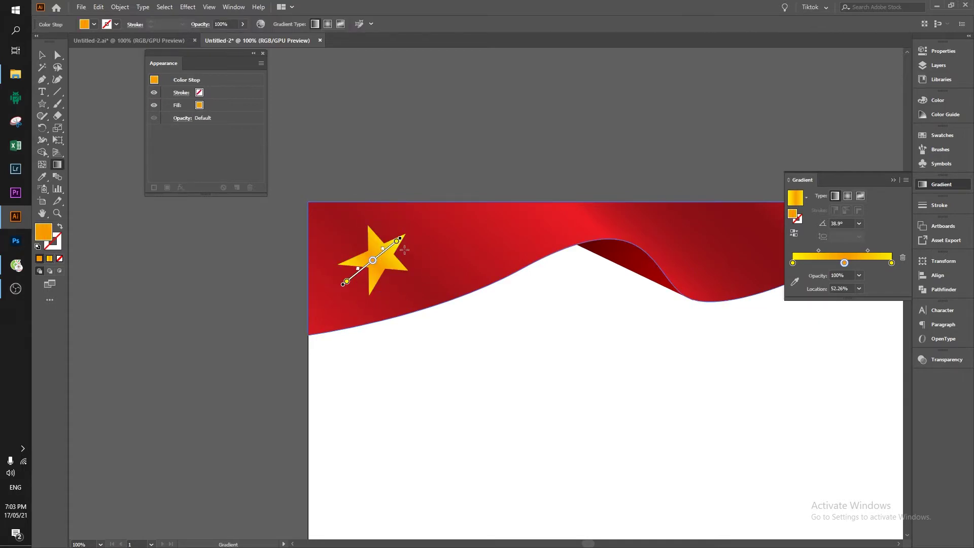
{"action": "key", "text": "r"}
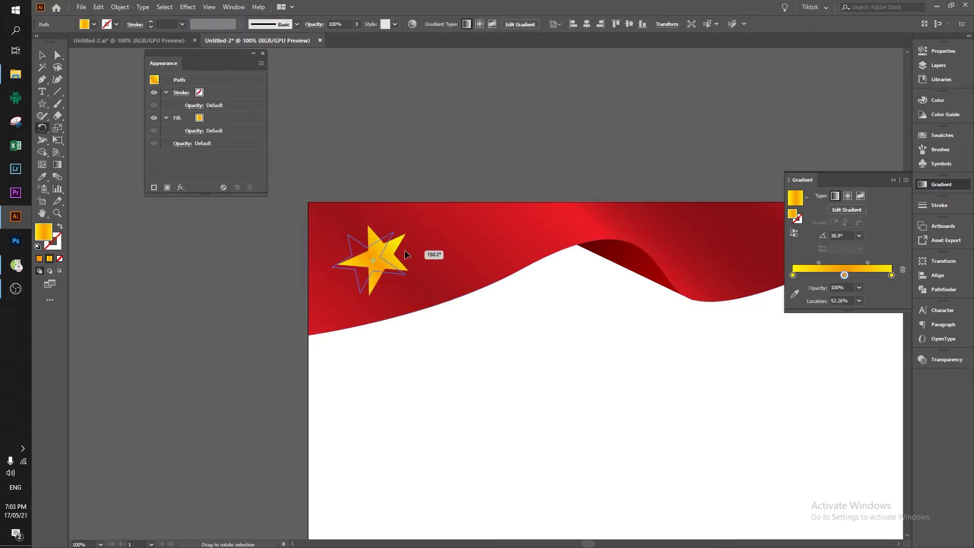
{"action": "key", "text": "g"}
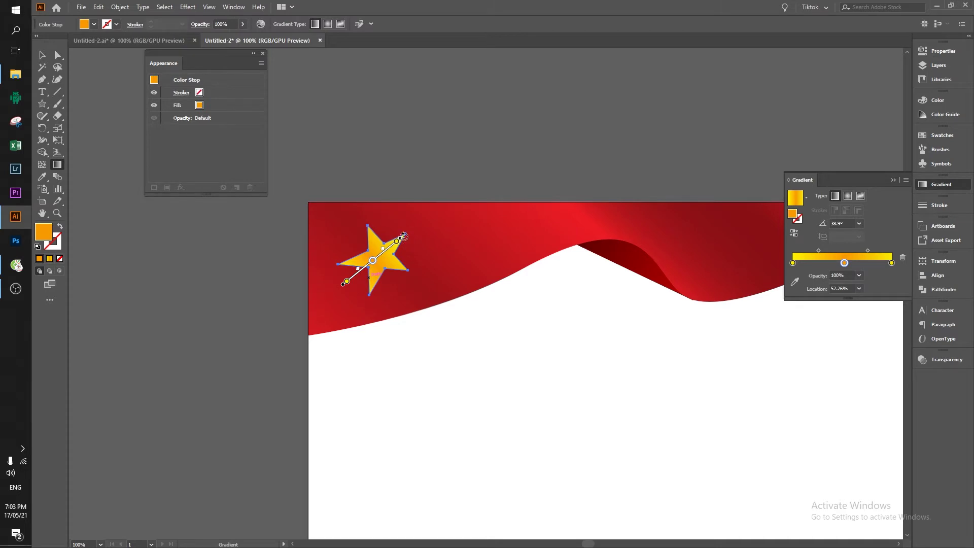
{"action": "left_click_drag", "start_coordinate": [403, 236], "coordinate": [394, 253]}
{"action": "left_click", "coordinate": [343, 276]}
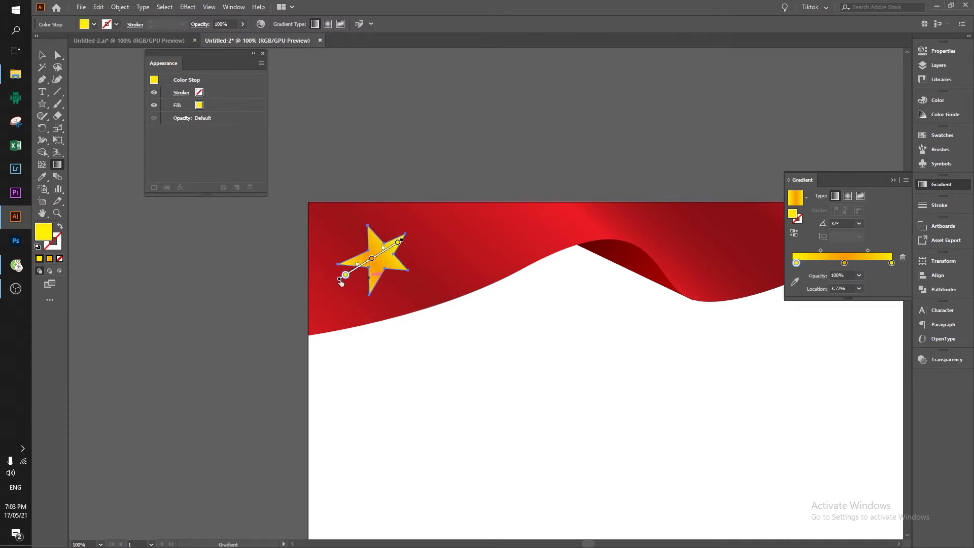
{"action": "left_click_drag", "start_coordinate": [344, 276], "coordinate": [358, 279]}
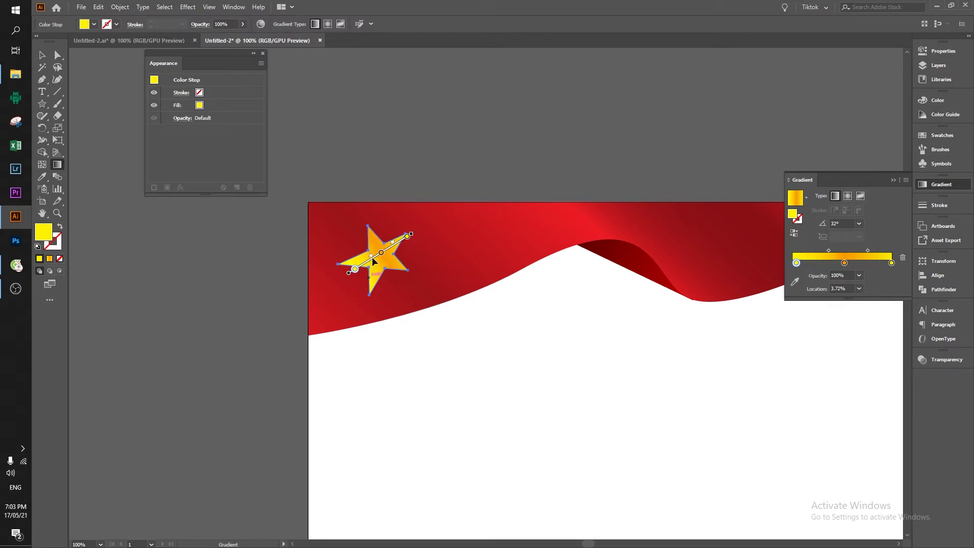
Step: Tilt the star slightly with the Rotate tool
{"action": "key", "text": "v"}
{"action": "left_click", "coordinate": [446, 167]}
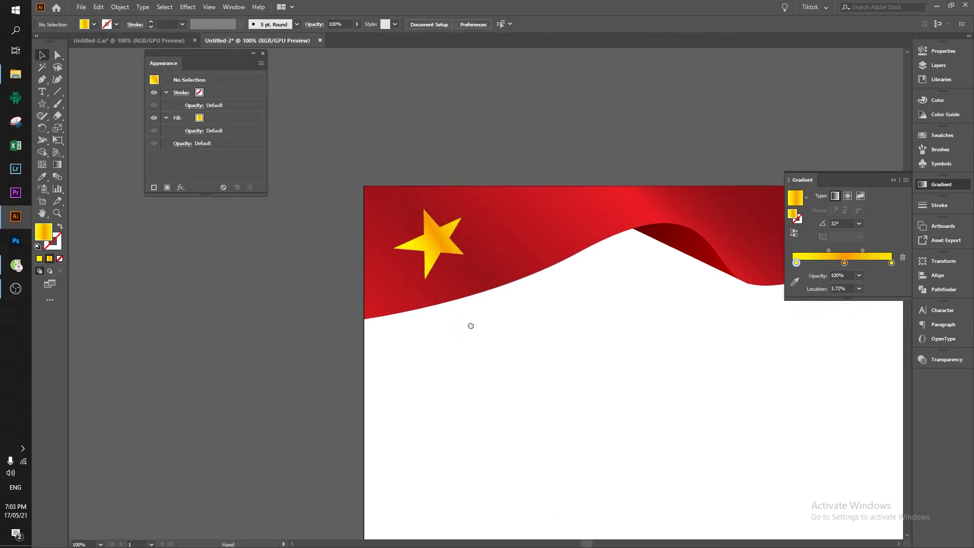
{"action": "scroll", "coordinate": [469, 324], "scroll_direction": "down", "scroll_amount": 3}
{"action": "left_click", "coordinate": [375, 192]}
{"action": "scroll", "coordinate": [380, 177], "scroll_direction": "up", "scroll_amount": 3}
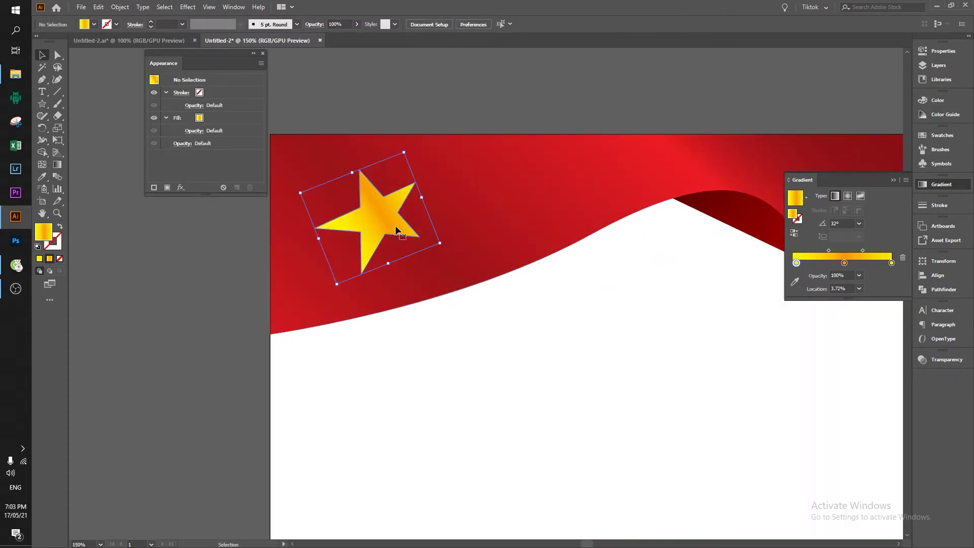
{"action": "key", "text": "r"}
{"action": "mouse_move", "coordinate": [436, 211]}
{"action": "left_mouse_down"}
{"action": "mouse_move", "coordinate": [463, 231]}
{"action": "mouse_move", "coordinate": [420, 261]}
{"action": "left_mouse_up"}
{"action": "key", "text": "v"}
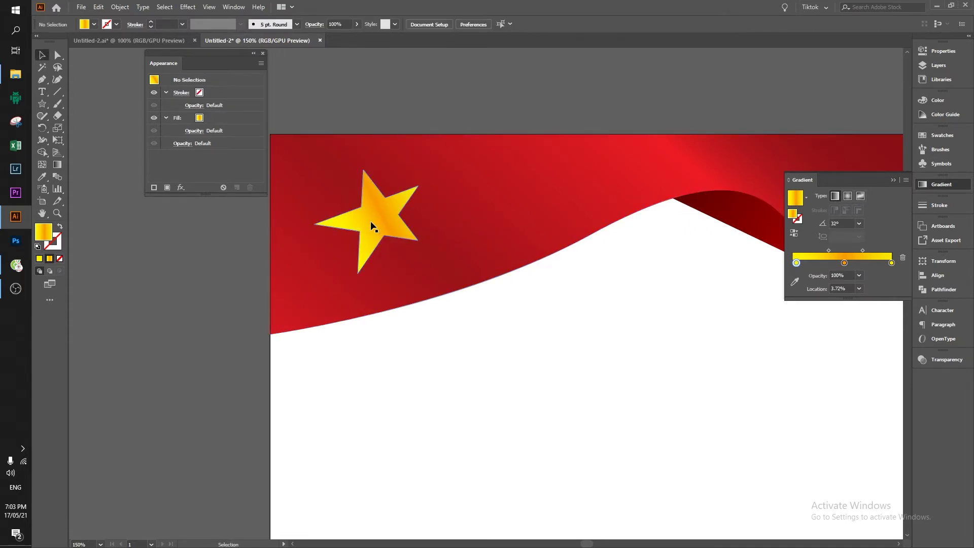
Step: Recolour the gradient's middle stop to golden FFC200 by adjusting its green value
{"action": "left_click", "coordinate": [498, 317]}
{"action": "scroll", "coordinate": [558, 360], "scroll_direction": "down", "scroll_amount": 3}
{"action": "scroll", "coordinate": [558, 360], "scroll_direction": "down", "scroll_amount": 3}
{"action": "left_click", "coordinate": [429, 161]}
{"action": "scroll", "coordinate": [441, 163], "scroll_direction": "up", "scroll_amount": 3}
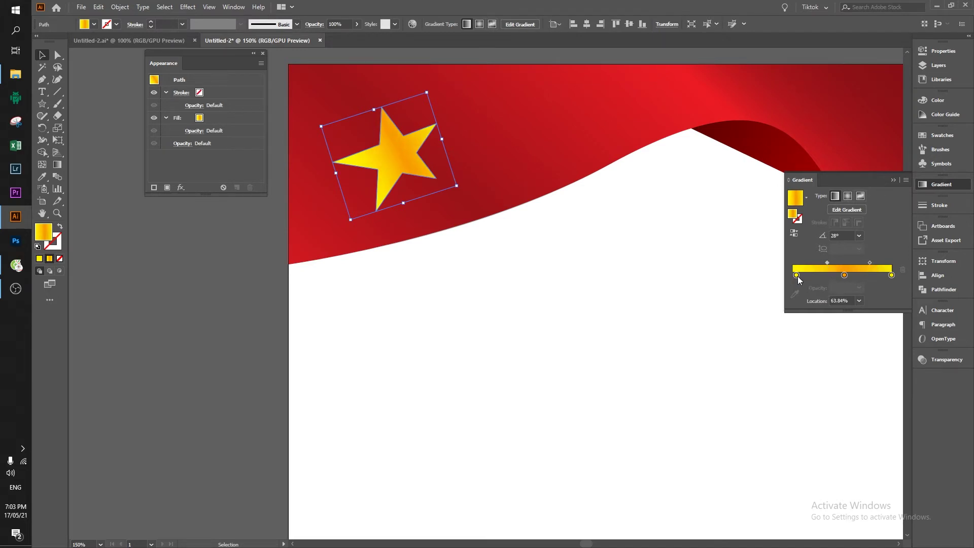
{"action": "left_click", "coordinate": [577, 298]}
{"action": "double_click", "coordinate": [845, 262]}
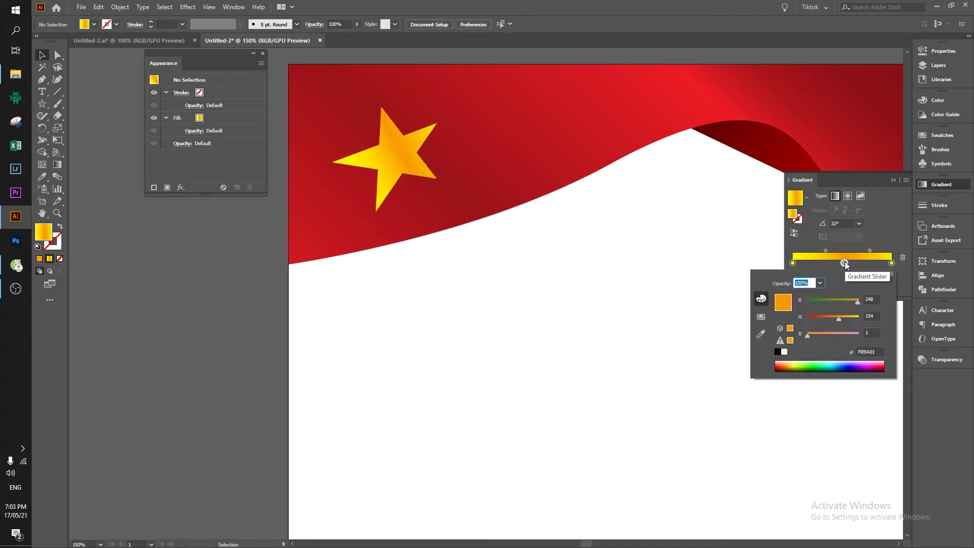
{"action": "left_click_drag", "start_coordinate": [847, 322], "coordinate": [840, 322]}
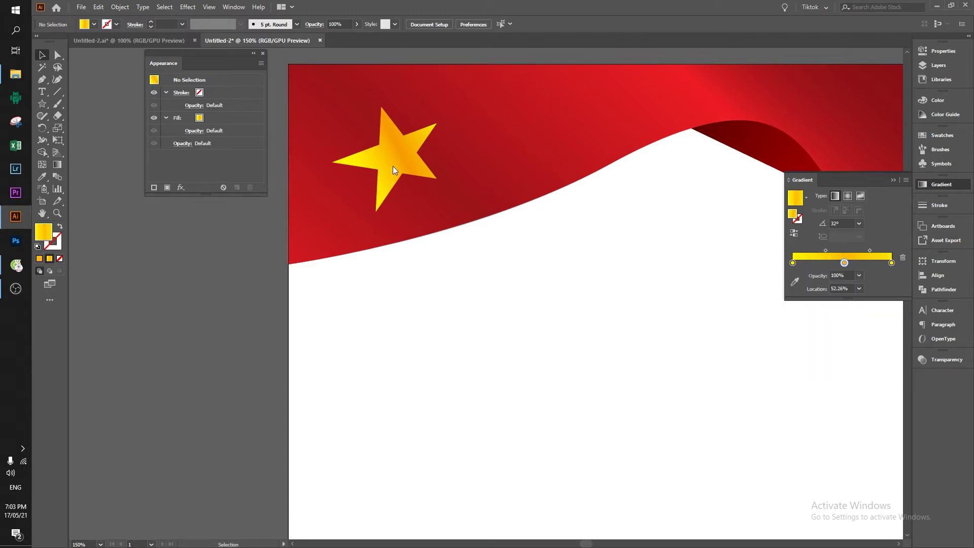
{"action": "left_click", "coordinate": [393, 165]}
{"action": "double_click", "coordinate": [843, 275]}
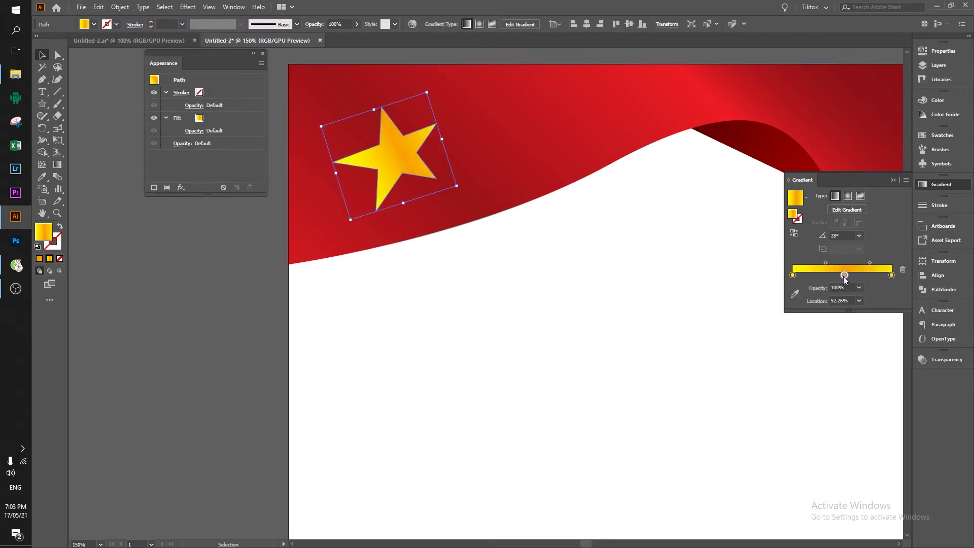
{"action": "left_click_drag", "start_coordinate": [836, 336], "coordinate": [848, 334]}
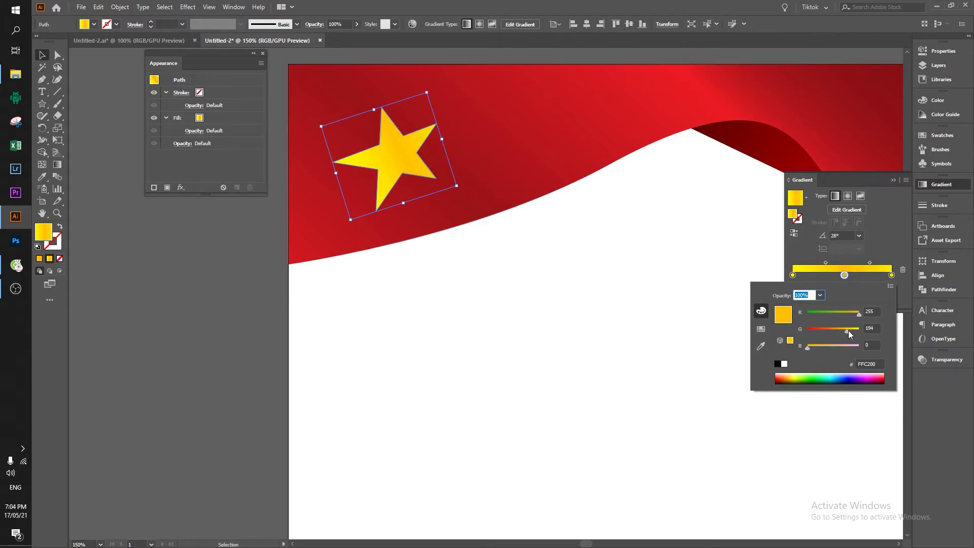
{"action": "left_click", "coordinate": [672, 317]}
{"action": "scroll", "coordinate": [671, 318], "scroll_direction": "down", "scroll_amount": 2}
{"action": "scroll", "coordinate": [555, 207], "scroll_direction": "down", "scroll_amount": 2}
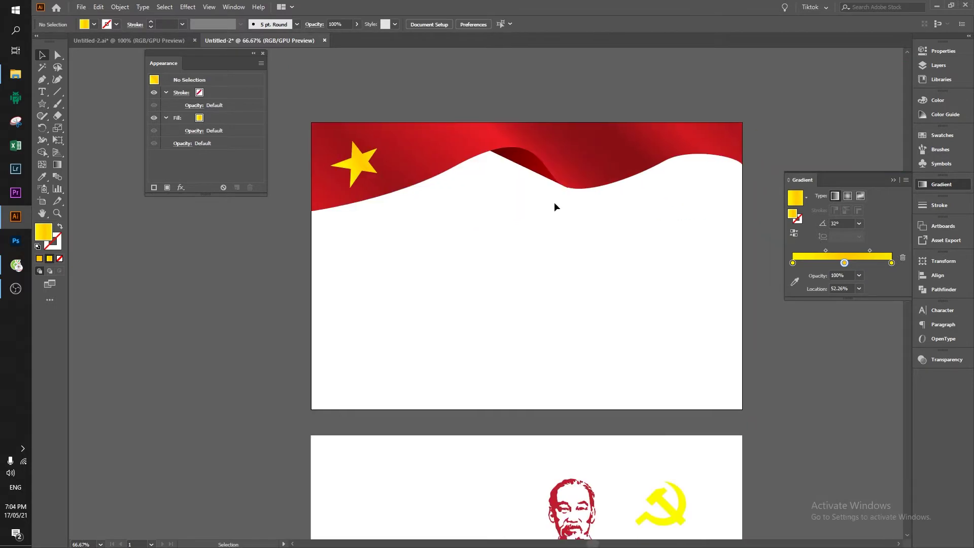
{"action": "scroll", "coordinate": [389, 235], "scroll_direction": "up", "scroll_amount": 3}
{"action": "left_click", "coordinate": [430, 170]}
{"action": "key", "text": "ctrl+3"}
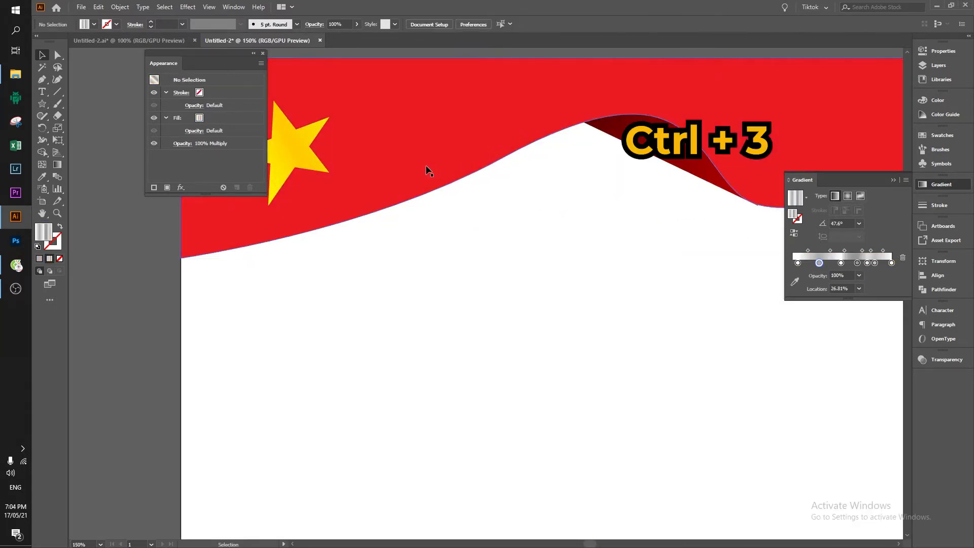
{"action": "left_click", "coordinate": [215, 260]}
{"action": "left_click", "coordinate": [380, 309]}
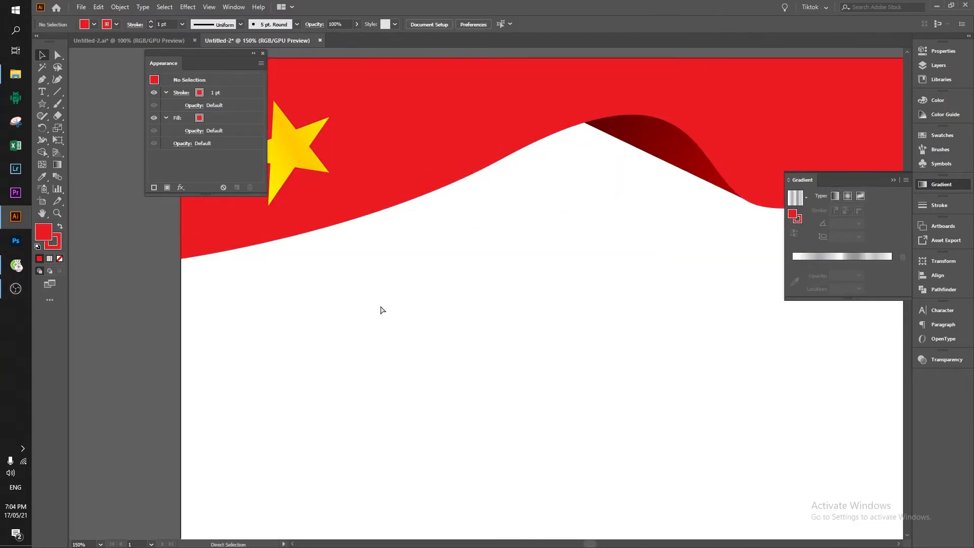
{"action": "key", "text": "ctrl+alt+3"}
{"action": "left_click", "coordinate": [431, 365]}
{"action": "scroll", "coordinate": [515, 276], "scroll_direction": "up", "scroll_amount": 1}
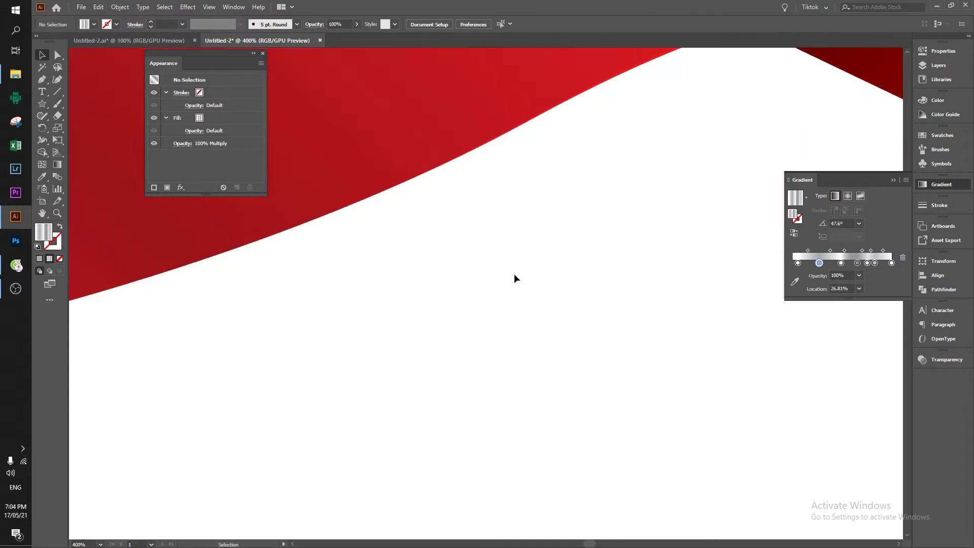
{"action": "scroll", "coordinate": [516, 279], "scroll_direction": "down", "scroll_amount": 2}
{"action": "mouse_move", "coordinate": [367, 325]}
{"action": "left_mouse_down"}
{"action": "mouse_move", "coordinate": [522, 336]}
{"action": "mouse_move", "coordinate": [479, 314]}
{"action": "left_mouse_up"}
Step: Move the red portrait from the lower artboard onto the flag artboard
{"action": "left_click", "coordinate": [896, 96]}
{"action": "key", "text": "ctrl+minus"}
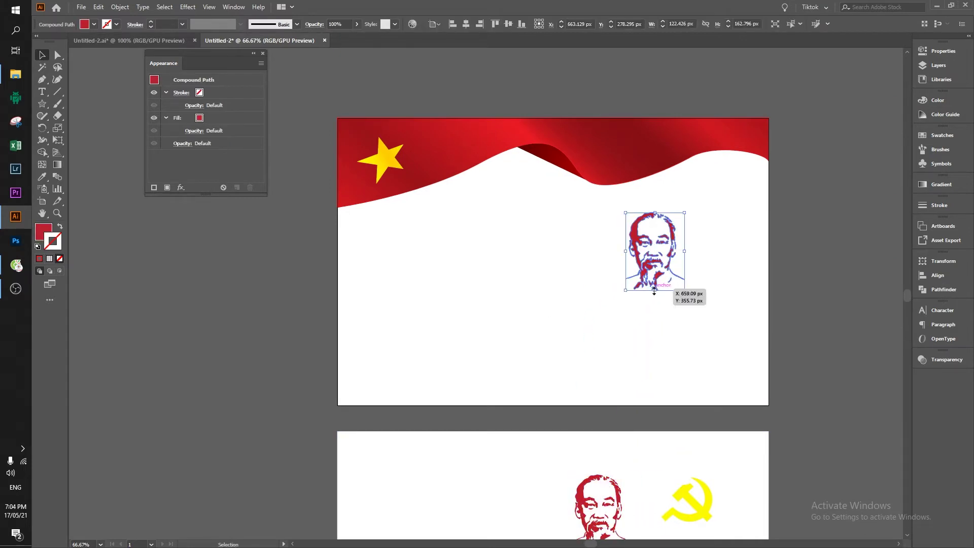
{"action": "left_click_drag", "start_coordinate": [582, 513], "coordinate": [656, 273]}
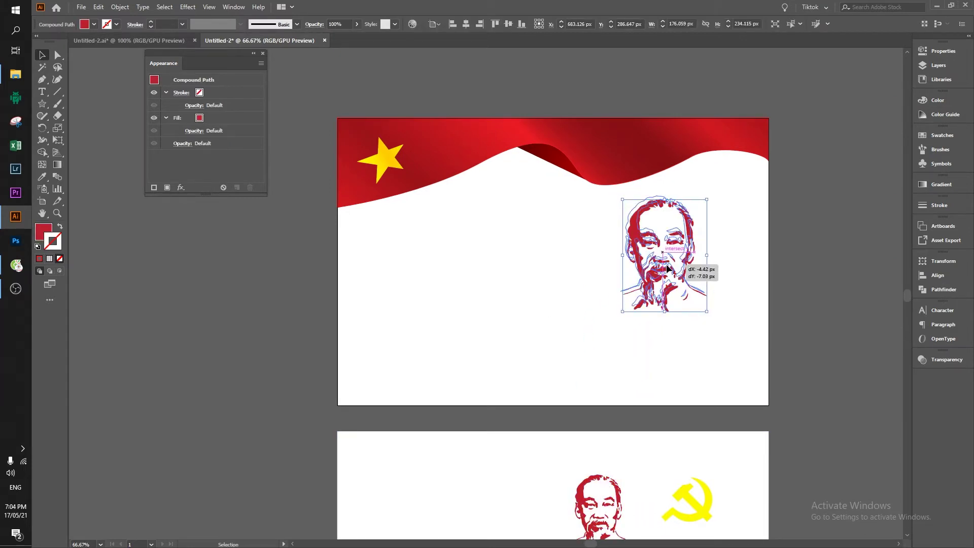
{"action": "left_click", "coordinate": [714, 311]}
Step: Copy the four-line anniversary text block from the lower artboard onto the flag artboard
{"action": "mouse_move", "coordinate": [591, 345]}
{"action": "left_mouse_down"}
{"action": "mouse_move", "coordinate": [627, 298]}
{"action": "mouse_move", "coordinate": [610, 179]}
{"action": "left_mouse_up"}
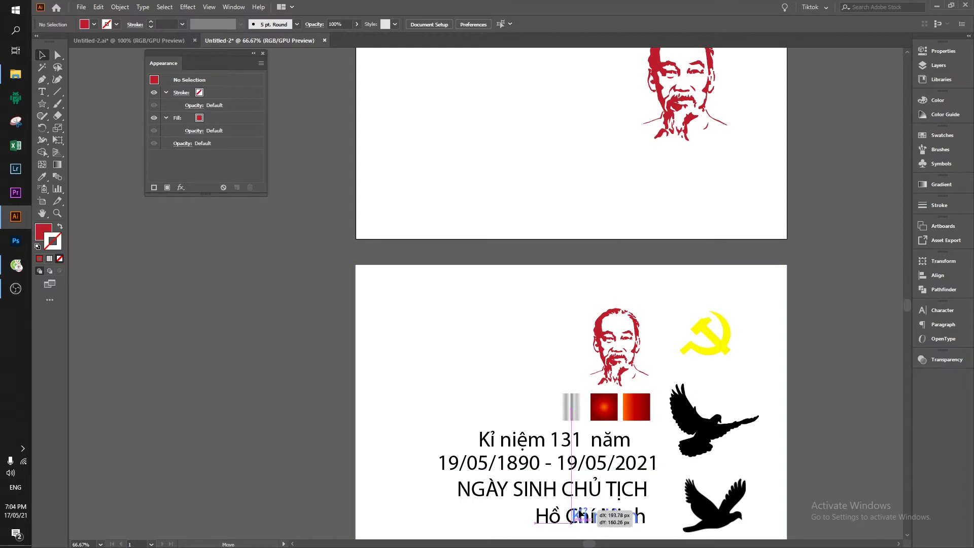
{"action": "left_click_drag", "start_coordinate": [458, 464], "coordinate": [440, 397]}
{"action": "left_click", "coordinate": [439, 397]}
{"action": "left_click_drag", "start_coordinate": [417, 357], "coordinate": [514, 427]}
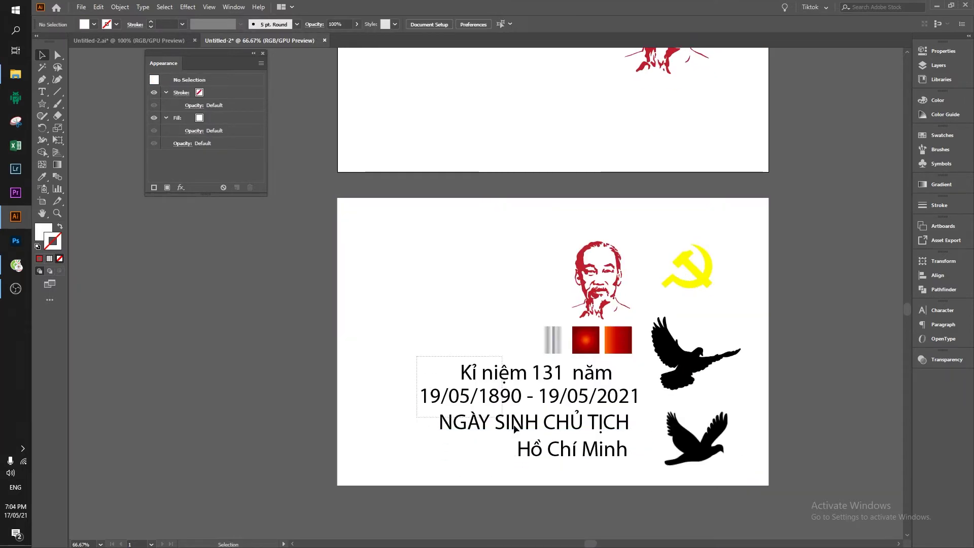
{"action": "left_click_drag", "start_coordinate": [602, 474], "coordinate": [603, 473]}
{"action": "mouse_move", "coordinate": [533, 421]}
{"action": "left_mouse_down"}
{"action": "mouse_move", "coordinate": [393, 119]}
{"action": "mouse_move", "coordinate": [420, 326]}
{"action": "left_mouse_up"}
Step: Split the headline into lines: date line under Hồ Chí Minh, 131 under Kỉ niệm, năm beside it
{"action": "key", "text": "ctrl+1"}
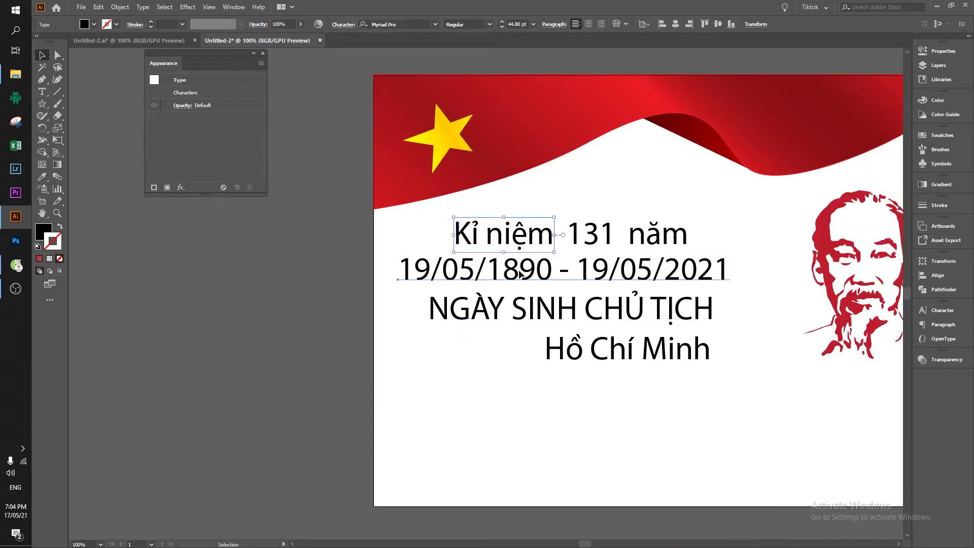
{"action": "left_click_drag", "start_coordinate": [603, 271], "coordinate": [604, 396]}
{"action": "left_click_drag", "start_coordinate": [486, 269], "coordinate": [501, 280]}
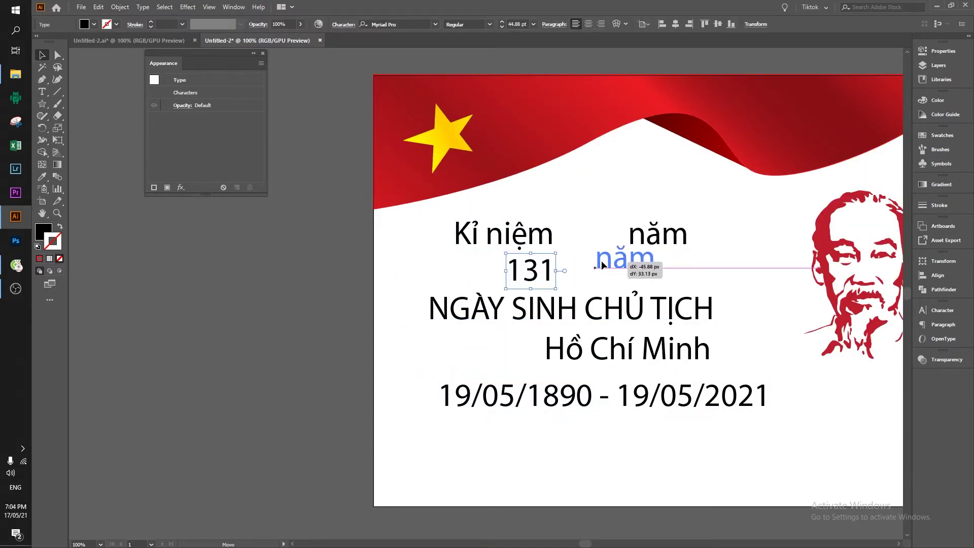
{"action": "left_click_drag", "start_coordinate": [658, 238], "coordinate": [602, 262]}
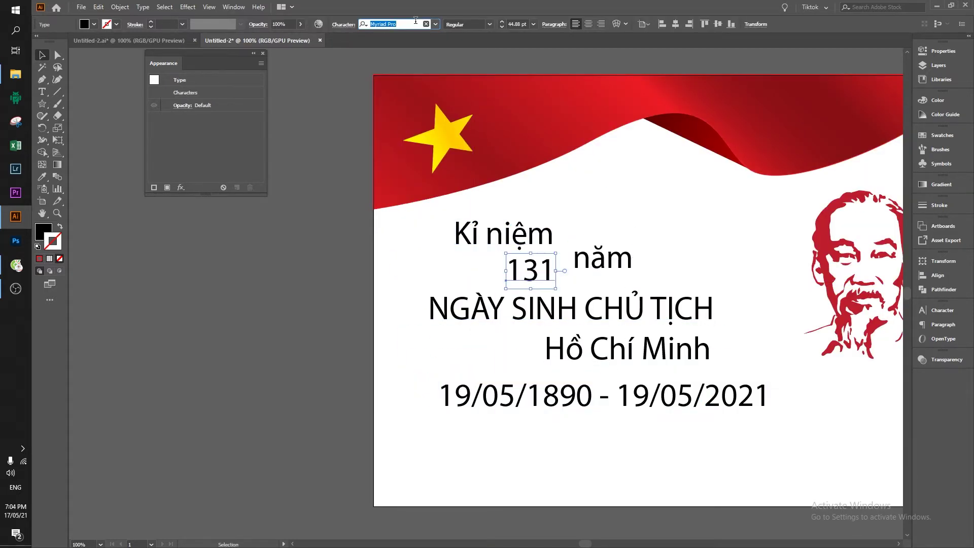
Step: Set 131 in Montserrat Bold, enlarge it greatly, and place năm next to it
{"action": "type", "text": "mont"}
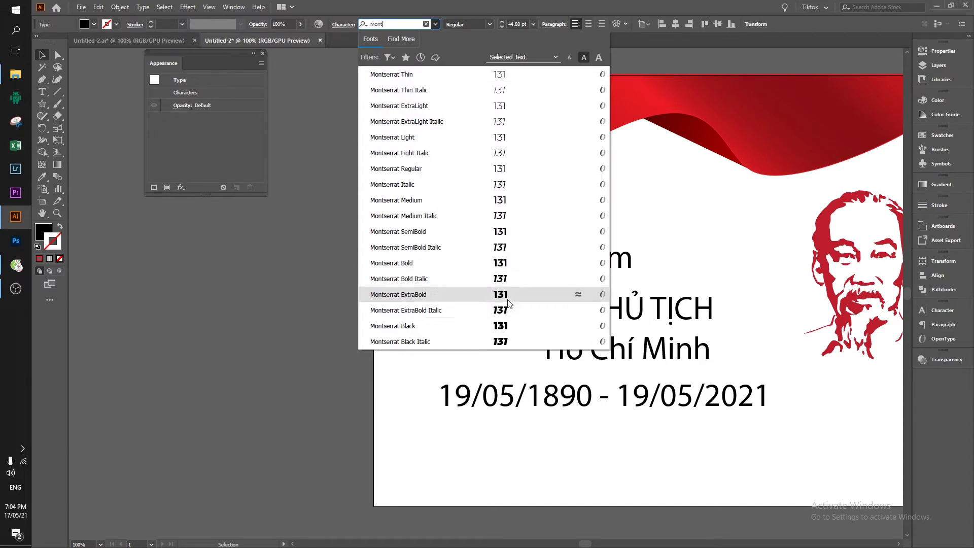
{"action": "left_click", "coordinate": [499, 266]}
{"action": "left_click_drag", "start_coordinate": [551, 288], "coordinate": [558, 303]}
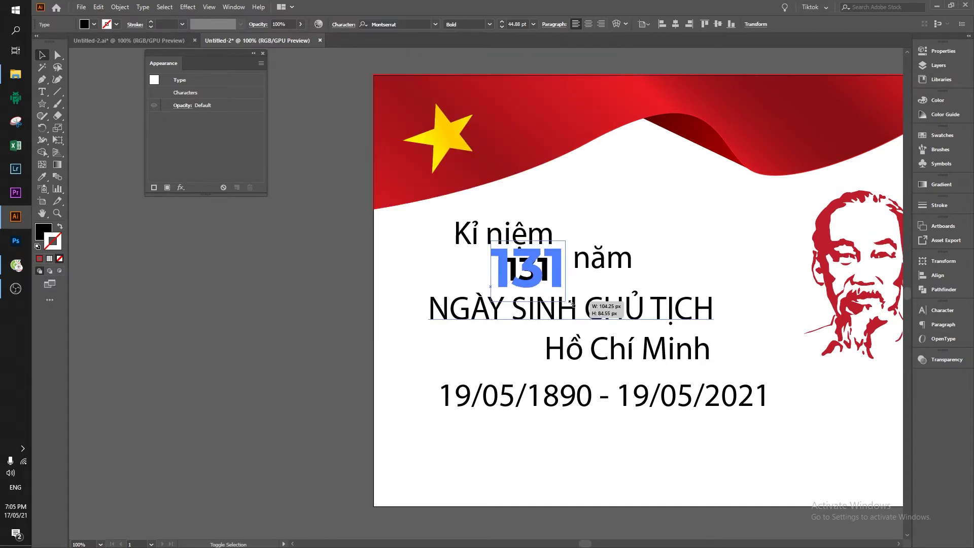
{"action": "left_click_drag", "start_coordinate": [608, 264], "coordinate": [606, 264]}
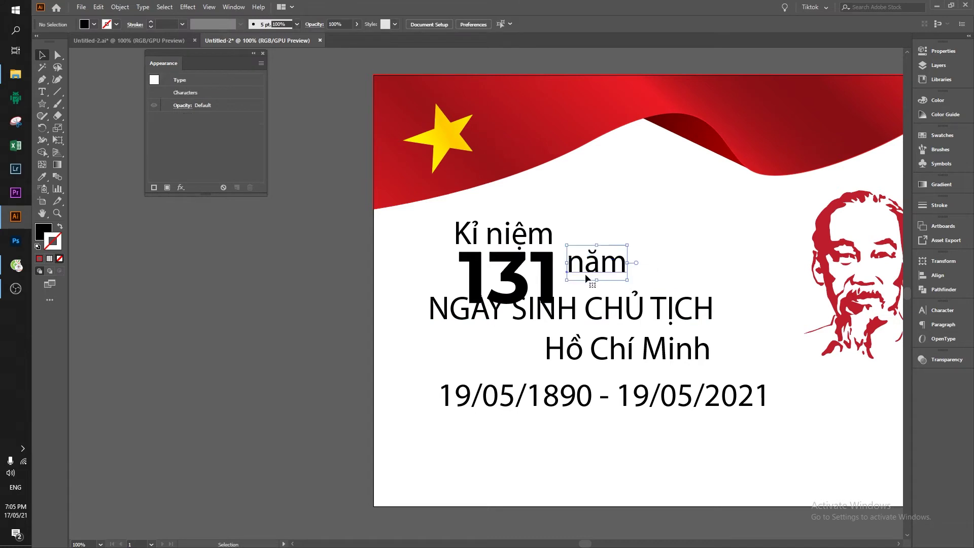
Step: Eyedropper 131's styling onto năm, set it to Regular weight, and shrink it
{"action": "key", "text": "i"}
{"action": "left_click", "coordinate": [508, 276]}
{"action": "left_click", "coordinate": [489, 24]}
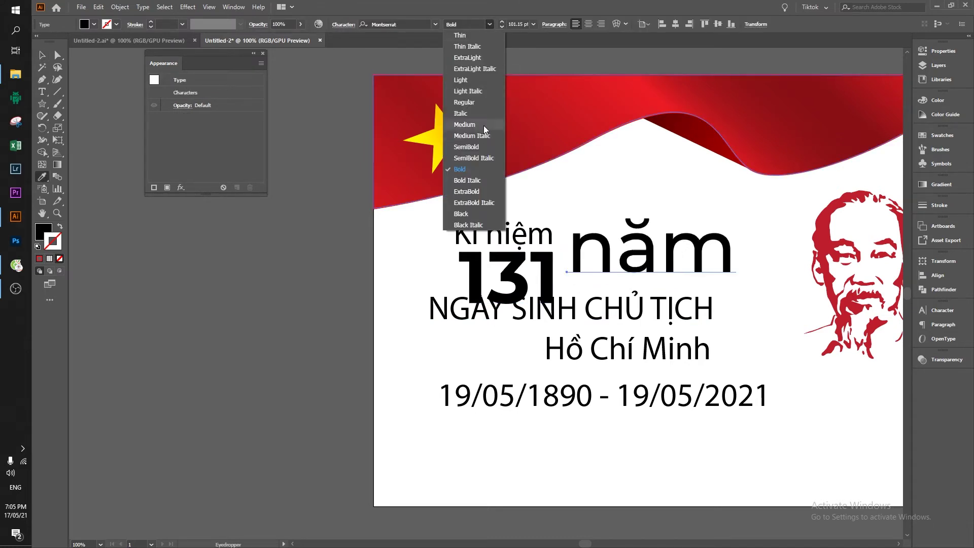
{"action": "left_click", "coordinate": [464, 102]}
{"action": "key", "text": "v"}
{"action": "left_click_drag", "start_coordinate": [738, 207], "coordinate": [636, 252]}
{"action": "left_click", "coordinate": [618, 331]}
Step: Lower NGÀY SINH CHỦ TỊCH and set the date line in small Montserrat Light beside 131
{"action": "left_click_drag", "start_coordinate": [618, 330], "coordinate": [618, 358]}
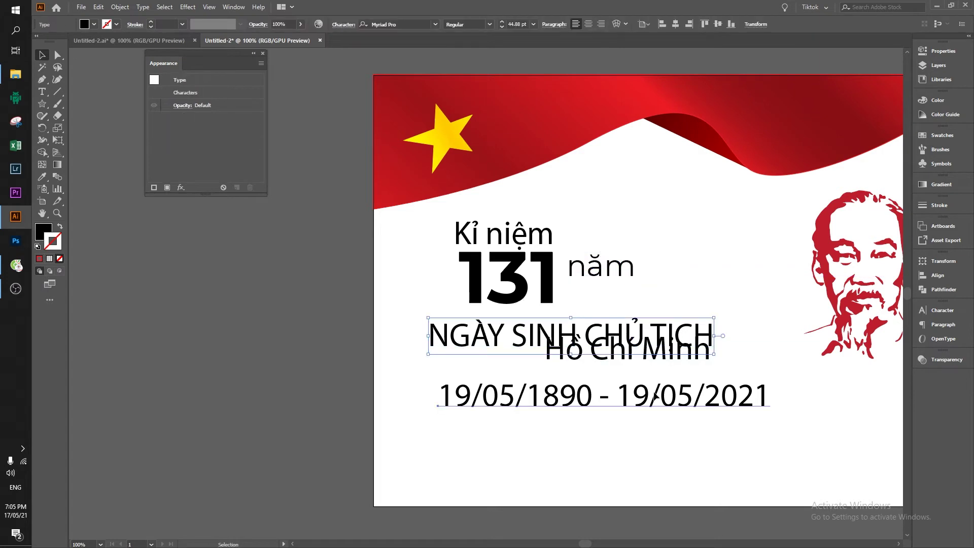
{"action": "left_click_drag", "start_coordinate": [548, 389], "coordinate": [631, 300]}
{"action": "left_click", "coordinate": [595, 261]}
{"action": "left_click", "coordinate": [489, 25]}
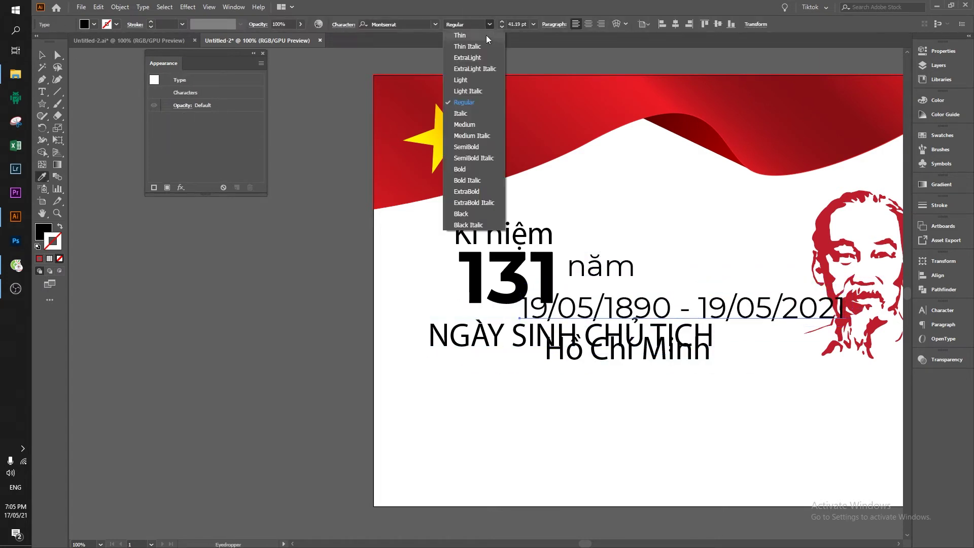
{"action": "left_click", "coordinate": [477, 66]}
{"action": "key", "text": "v"}
{"action": "mouse_move", "coordinate": [838, 312]}
{"action": "left_mouse_down"}
{"action": "mouse_move", "coordinate": [687, 310]}
{"action": "mouse_move", "coordinate": [677, 293]}
{"action": "left_mouse_up"}
Step: Resize năm, give it a lighter Montserrat weight, and nudge it slightly lower
{"action": "scroll", "coordinate": [634, 280], "scroll_direction": "up", "scroll_amount": 2}
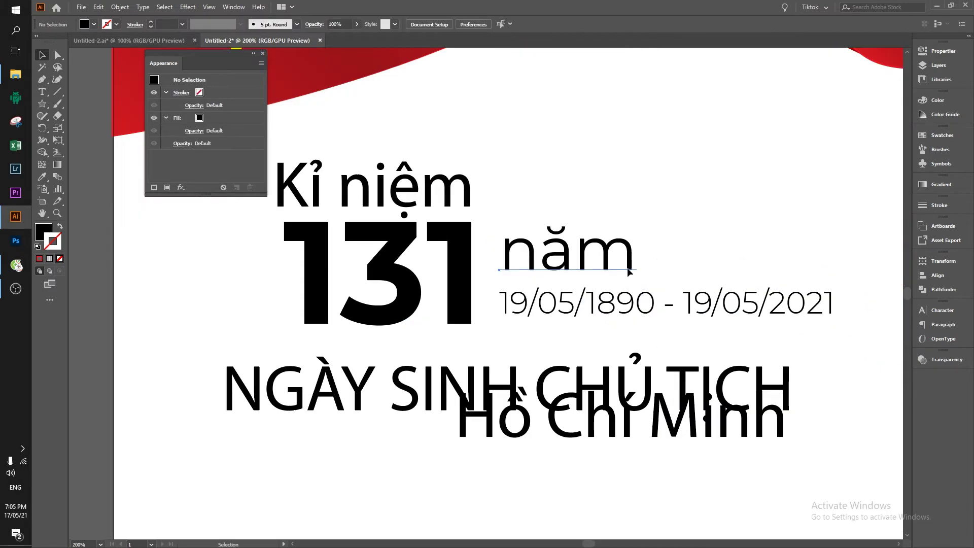
{"action": "left_click", "coordinate": [566, 253]}
{"action": "left_click_drag", "start_coordinate": [640, 216], "coordinate": [633, 222]}
{"action": "left_click", "coordinate": [489, 25]}
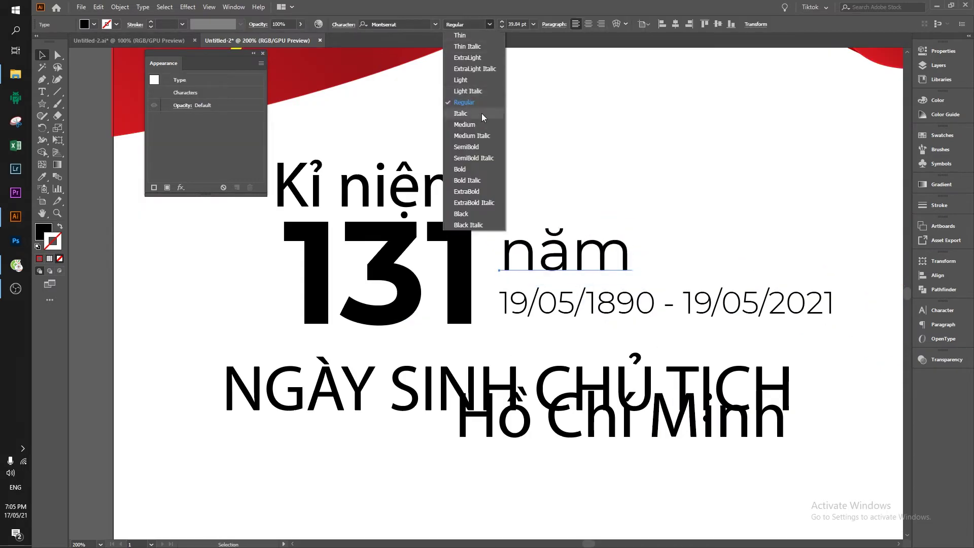
{"action": "left_click", "coordinate": [477, 65]}
{"action": "left_click", "coordinate": [593, 310]}
{"action": "left_click_drag", "start_coordinate": [563, 254], "coordinate": [563, 259]}
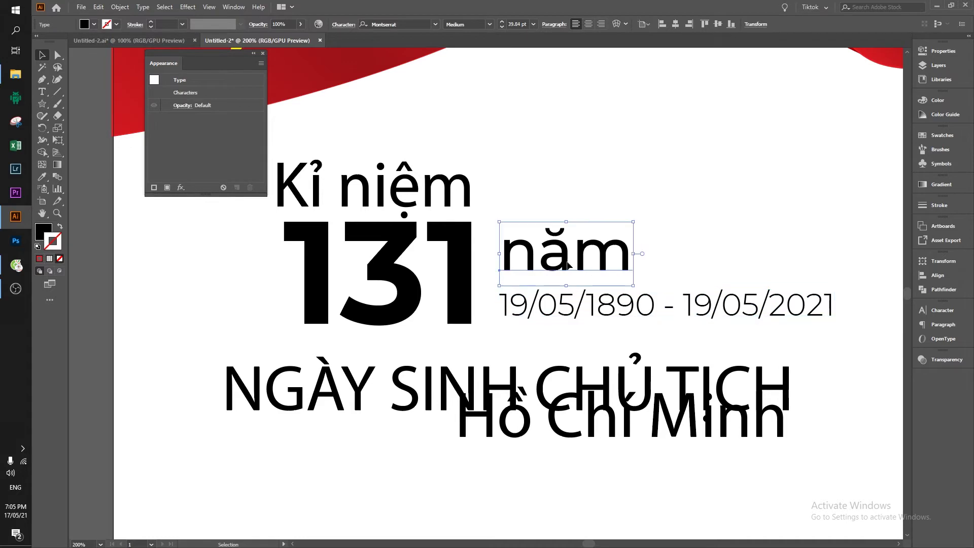
{"action": "left_click", "coordinate": [656, 211]}
{"action": "left_click_drag", "start_coordinate": [493, 206], "coordinate": [537, 237]}
{"action": "left_click", "coordinate": [509, 223]}
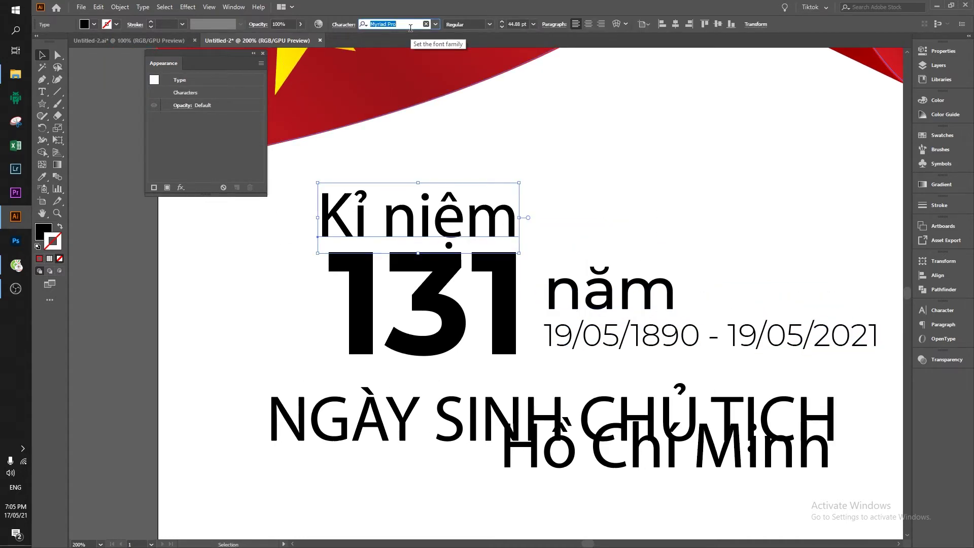
Step: Set Kỉ niệm in Times New Roman Bold and shrink it to sit above 131
{"action": "type", "text": "times"}
{"action": "left_click", "coordinate": [503, 107]}
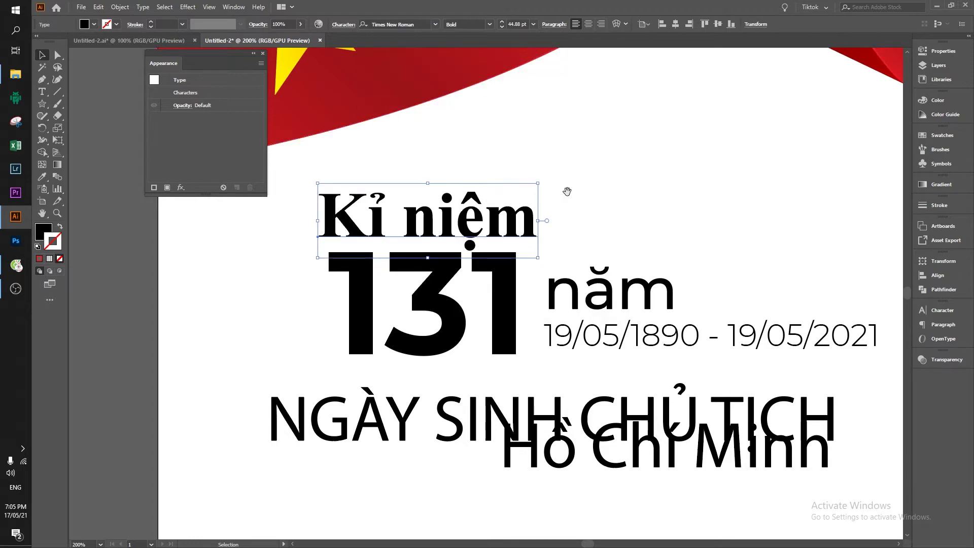
{"action": "mouse_move", "coordinate": [566, 191]}
{"action": "left_mouse_down"}
{"action": "mouse_move", "coordinate": [618, 192]}
{"action": "mouse_move", "coordinate": [567, 189]}
{"action": "left_mouse_up"}
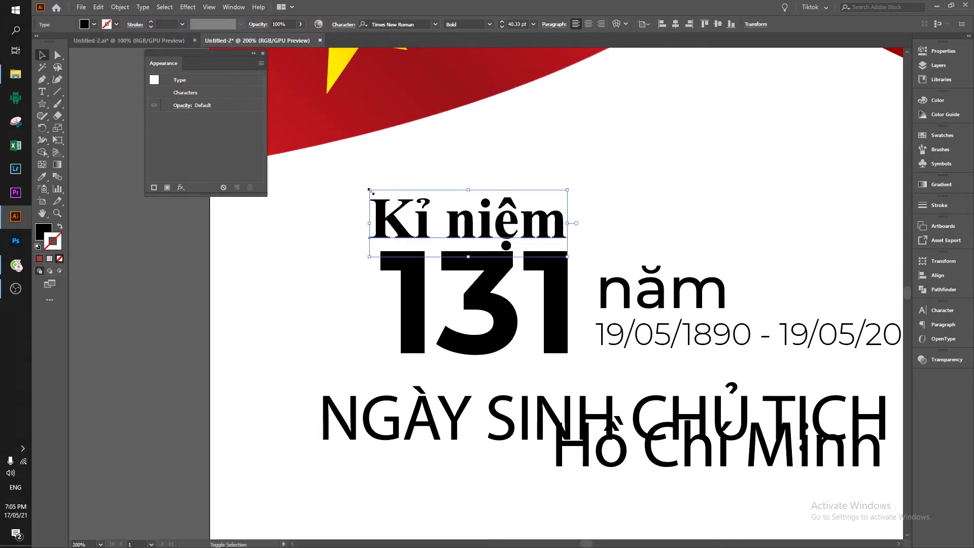
{"action": "mouse_move", "coordinate": [369, 191]}
{"action": "left_mouse_down"}
{"action": "mouse_move", "coordinate": [387, 195]}
{"action": "mouse_move", "coordinate": [379, 225]}
{"action": "left_mouse_up"}
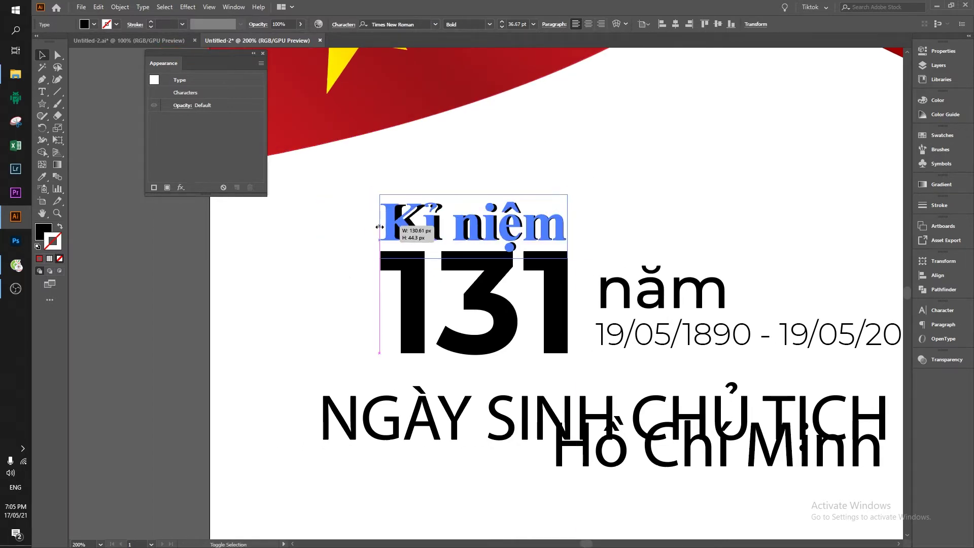
{"action": "left_click", "coordinate": [622, 217]}
Step: Move the Hồ Chí Minh line below the heading
{"action": "scroll", "coordinate": [629, 207], "scroll_direction": "down", "scroll_amount": 2}
{"action": "left_click_drag", "start_coordinate": [639, 200], "coordinate": [578, 166]}
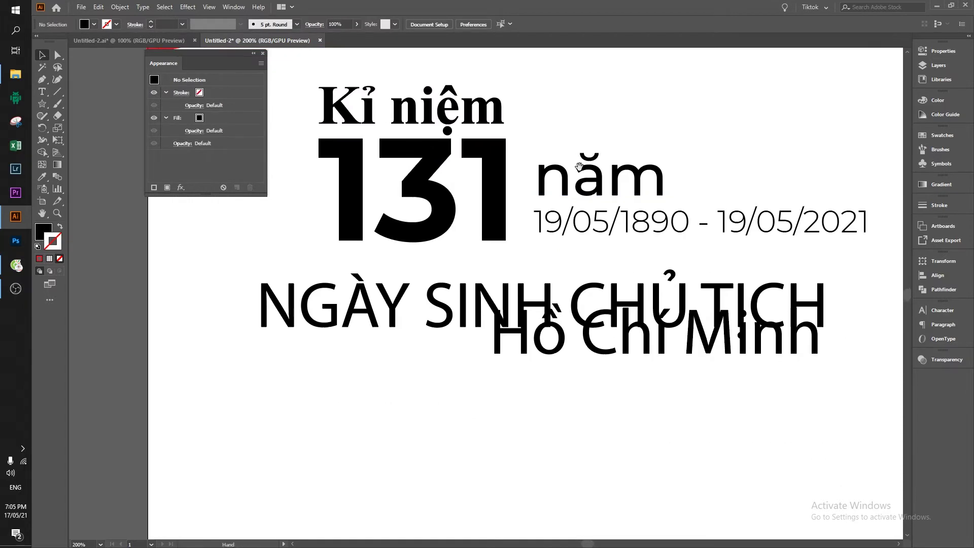
{"action": "left_click_drag", "start_coordinate": [580, 374], "coordinate": [410, 251]}
{"action": "left_click_drag", "start_coordinate": [504, 228], "coordinate": [505, 342]}
{"action": "mouse_move", "coordinate": [306, 208]}
{"action": "left_mouse_down"}
{"action": "mouse_move", "coordinate": [470, 370]}
{"action": "mouse_move", "coordinate": [450, 315]}
{"action": "left_mouse_up"}
{"action": "left_click", "coordinate": [470, 370]}
Step: Enlarge the NGÀY SINH CHỦ TỊCH line and move it up slightly
{"action": "scroll", "coordinate": [734, 273], "scroll_direction": "right", "scroll_amount": 5}
{"action": "scroll", "coordinate": [734, 272], "scroll_direction": "down", "scroll_amount": 2}
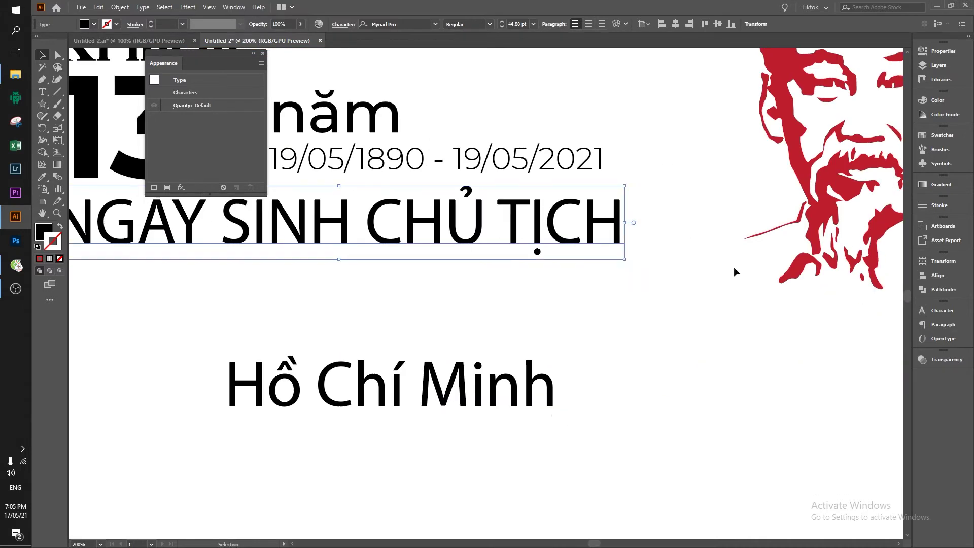
{"action": "left_click_drag", "start_coordinate": [625, 262], "coordinate": [678, 273]}
{"action": "scroll", "coordinate": [650, 321], "scroll_direction": "up", "scroll_amount": 2}
{"action": "scroll", "coordinate": [650, 322], "scroll_direction": "left", "scroll_amount": 4}
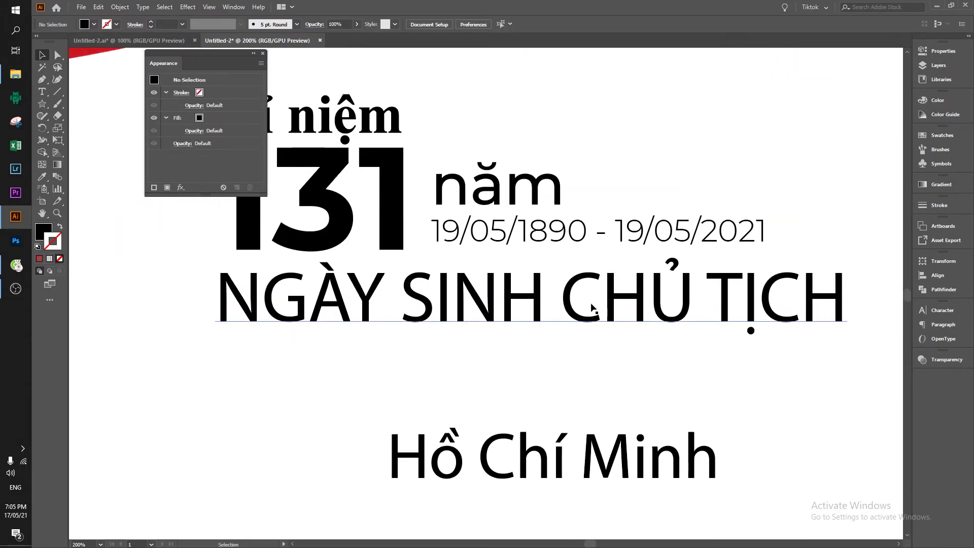
{"action": "left_click_drag", "start_coordinate": [596, 303], "coordinate": [596, 299]}
{"action": "left_click", "coordinate": [637, 350]}
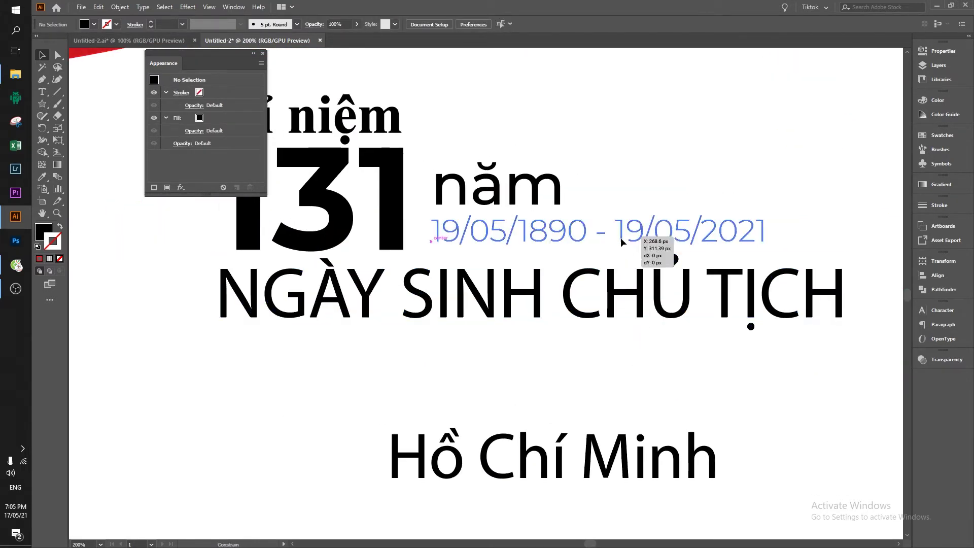
Step: Nudge the date line and the word năm slightly lower
{"action": "left_click_drag", "start_coordinate": [625, 248], "coordinate": [625, 252]}
{"action": "left_click", "coordinate": [552, 198]}
{"action": "left_click_drag", "start_coordinate": [555, 195], "coordinate": [555, 200]}
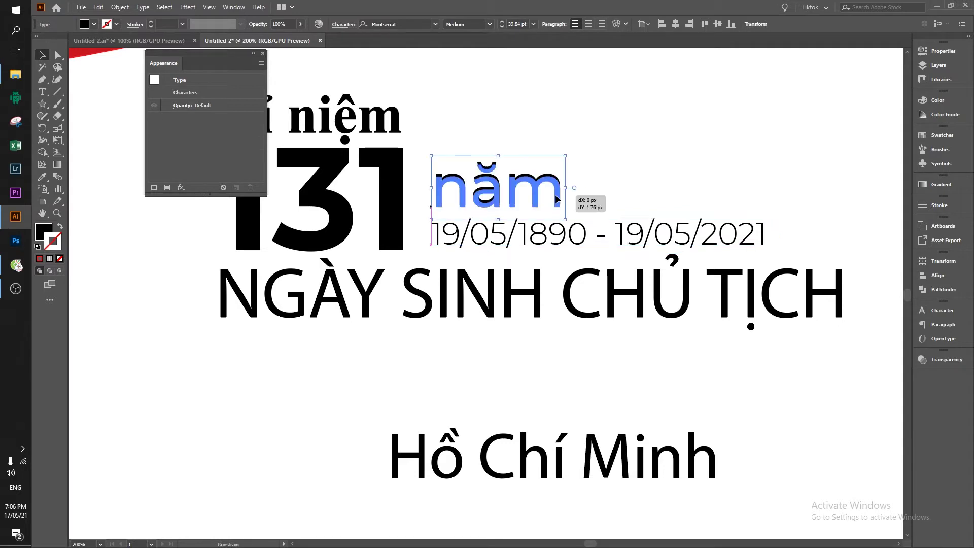
{"action": "left_click", "coordinate": [571, 373]}
Step: Move Hồ Chí Minh closer to the heading, change it to UPPERCASE, and enlarge it
{"action": "scroll", "coordinate": [592, 370], "scroll_direction": "down", "scroll_amount": 3}
{"action": "left_click_drag", "start_coordinate": [592, 372], "coordinate": [594, 342]}
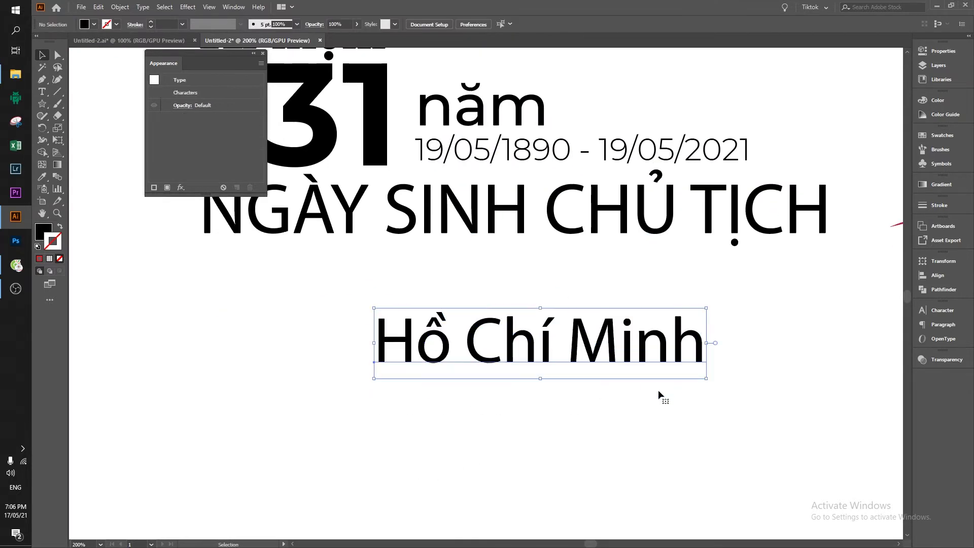
{"action": "left_click", "coordinate": [142, 6]}
{"action": "left_click", "coordinate": [325, 163]}
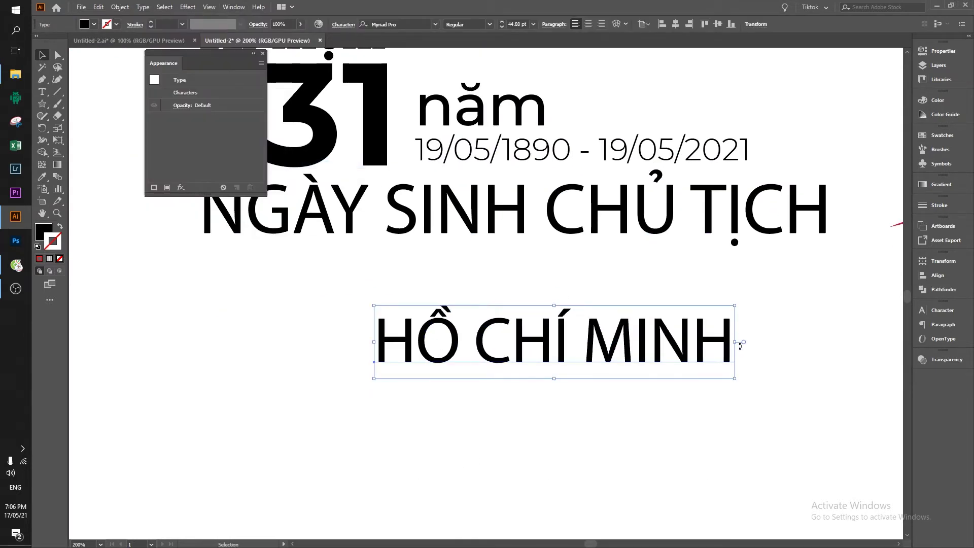
{"action": "left_click_drag", "start_coordinate": [735, 343], "coordinate": [832, 341]}
{"action": "left_click", "coordinate": [626, 342]}
Step: Scale HỒ CHÍ MINH up further and tuck it under the heading
{"action": "left_click", "coordinate": [659, 284]}
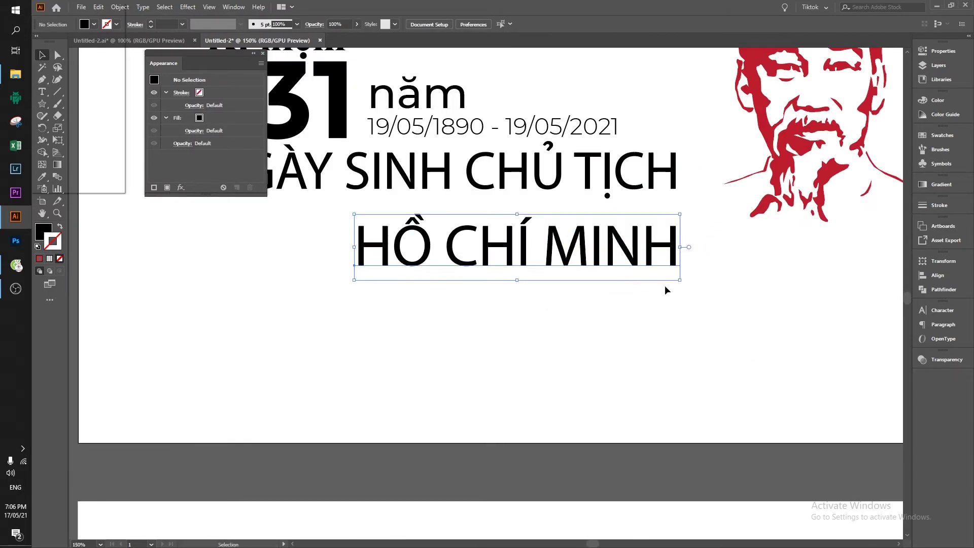
{"action": "left_click_drag", "start_coordinate": [664, 286], "coordinate": [723, 288]}
{"action": "left_click_drag", "start_coordinate": [662, 258], "coordinate": [650, 250]}
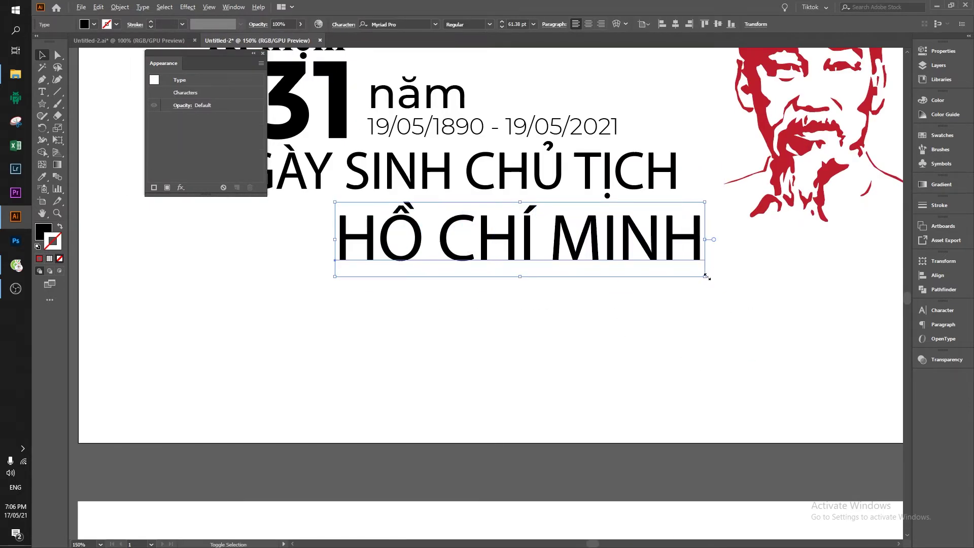
{"action": "left_click_drag", "start_coordinate": [706, 276], "coordinate": [677, 266]}
{"action": "left_click", "coordinate": [529, 358]}
{"action": "scroll", "coordinate": [528, 349], "scroll_direction": "down", "scroll_amount": 3}
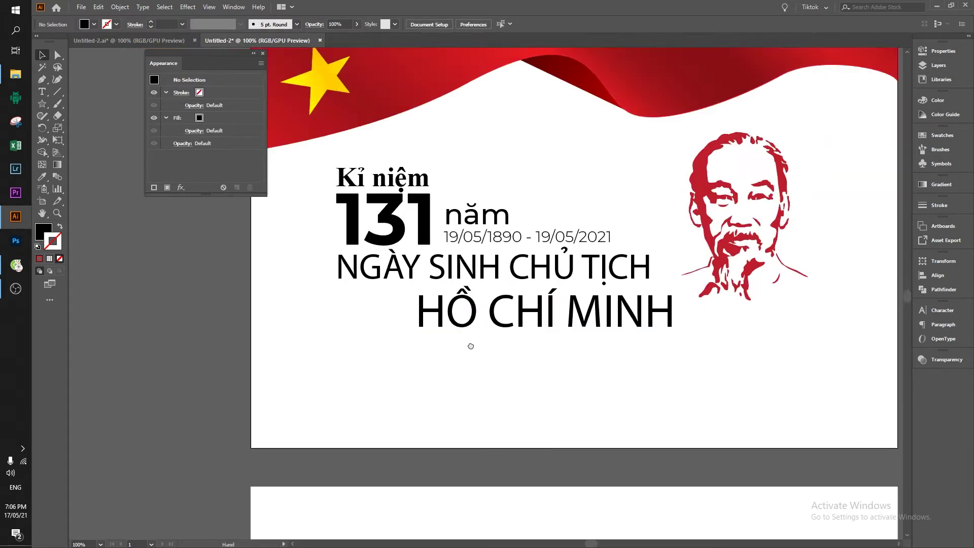
{"action": "scroll", "coordinate": [456, 320], "scroll_direction": "up", "scroll_amount": 3}
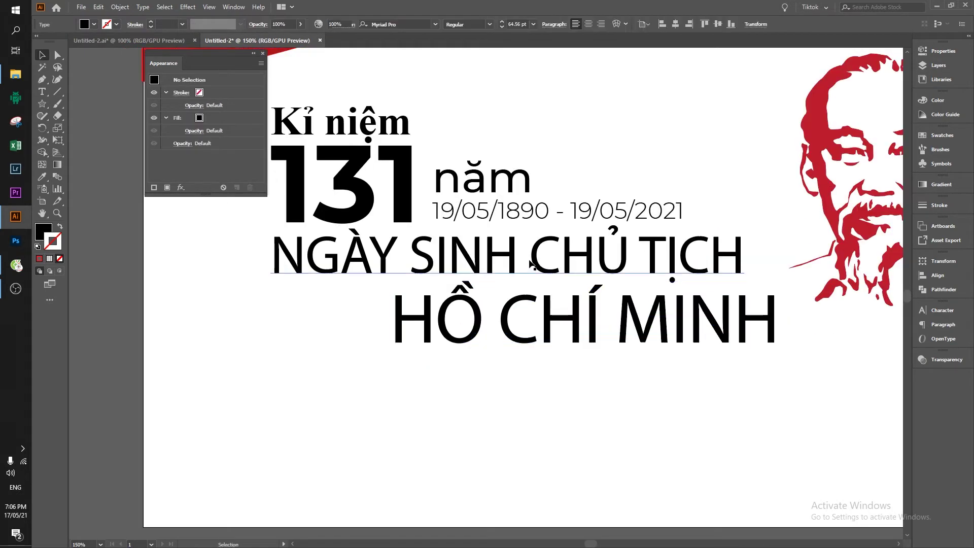
{"action": "left_click_drag", "start_coordinate": [572, 254], "coordinate": [626, 351]}
{"action": "left_click_drag", "start_coordinate": [312, 205], "coordinate": [567, 410]}
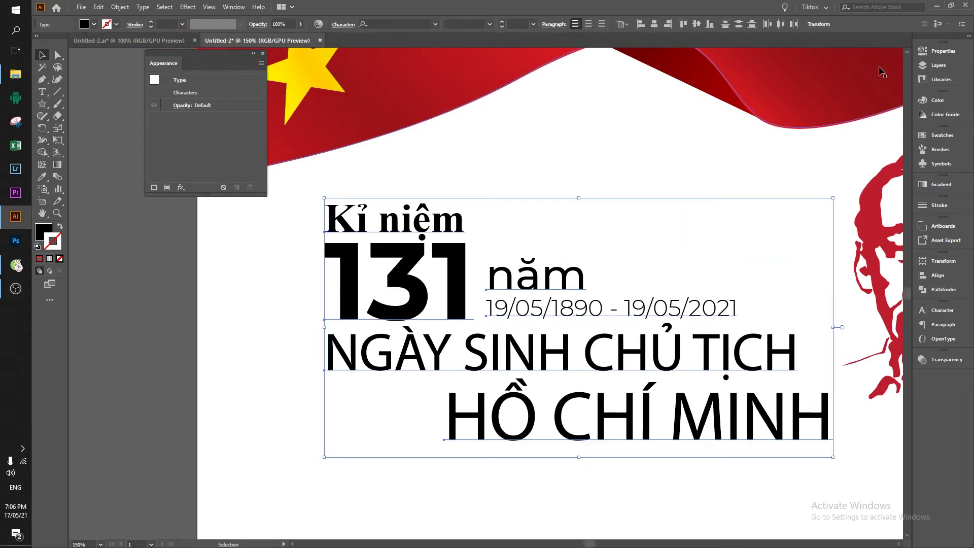
Step: Fill all the selected headline lines with the red swatch
{"action": "left_click", "coordinate": [944, 136]}
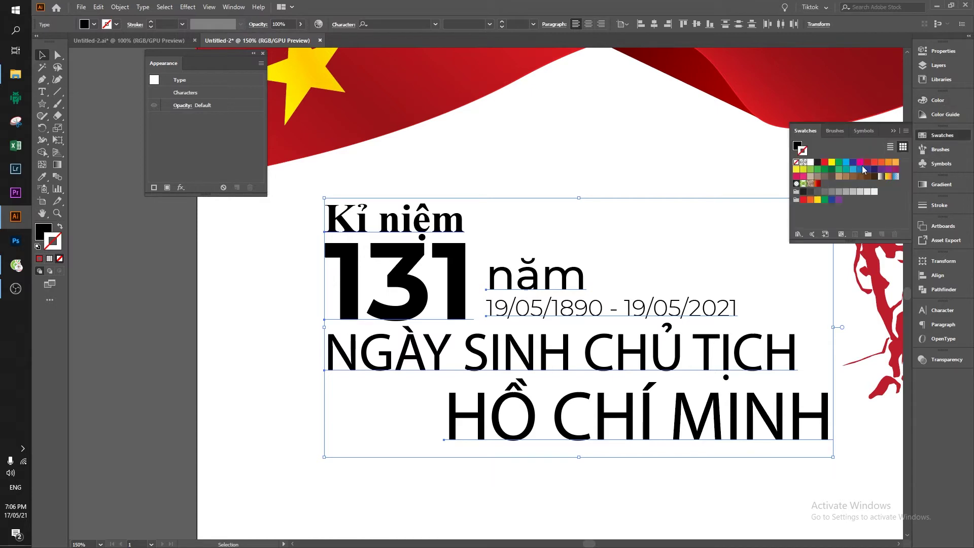
{"action": "left_click", "coordinate": [866, 160]}
{"action": "left_click", "coordinate": [674, 153]}
{"action": "left_click_drag", "start_coordinate": [674, 153], "coordinate": [623, 149]}
Step: Check the recoloured NGÀY SINH CHỦ TỊCH and HỒ CHÍ MINH lines across the banner
{"action": "scroll", "coordinate": [623, 150], "scroll_direction": "down", "scroll_amount": 2}
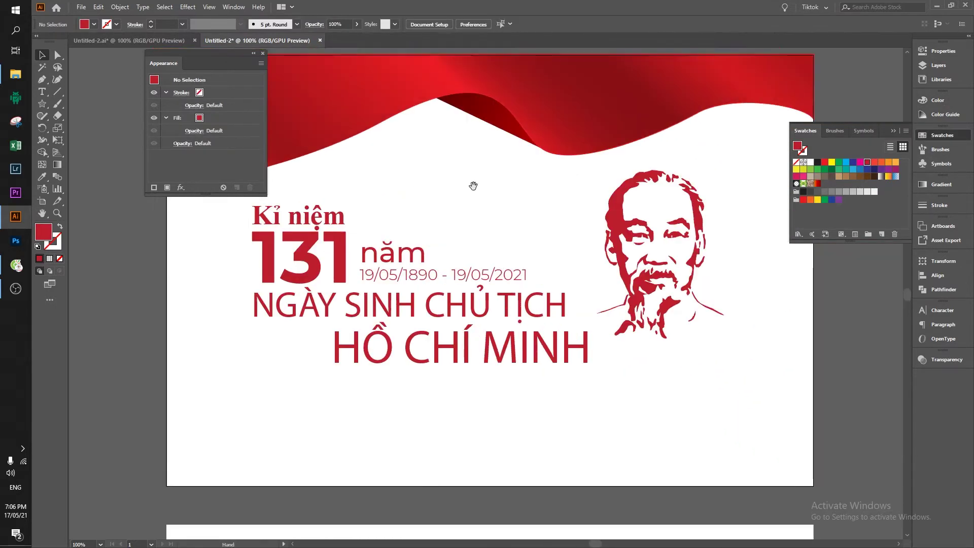
{"action": "scroll", "coordinate": [473, 185], "scroll_direction": "down", "scroll_amount": 1}
{"action": "scroll", "coordinate": [481, 286], "scroll_direction": "up", "scroll_amount": 1}
{"action": "scroll", "coordinate": [481, 287], "scroll_direction": "up", "scroll_amount": 2}
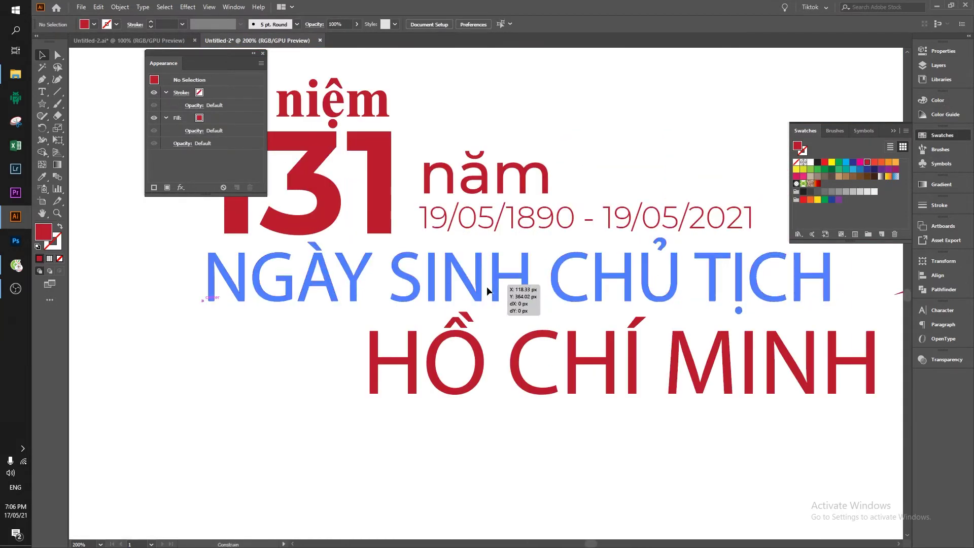
{"action": "left_click", "coordinate": [486, 286]}
{"action": "left_click", "coordinate": [569, 400]}
{"action": "scroll", "coordinate": [654, 425], "scroll_direction": "down", "scroll_amount": 2}
{"action": "left_click_drag", "start_coordinate": [654, 425], "coordinate": [586, 388]}
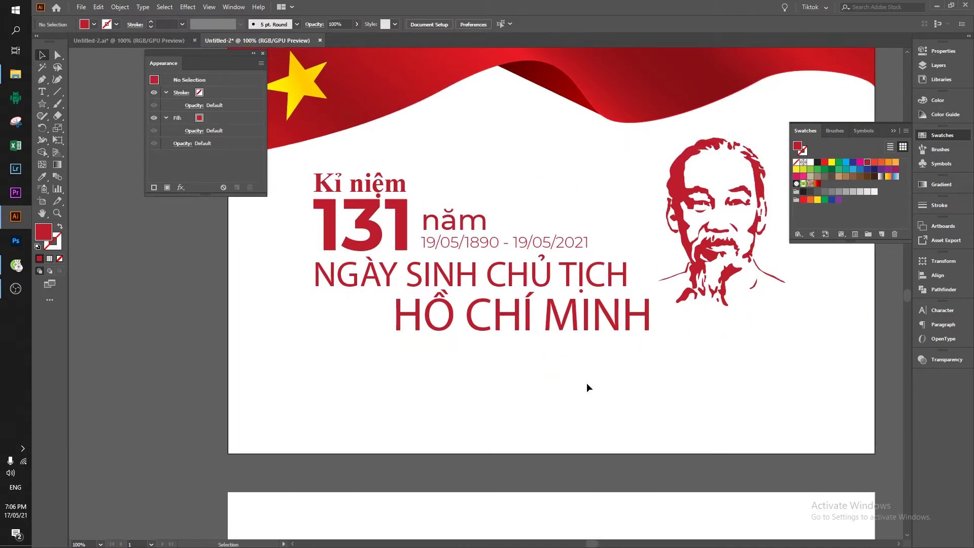
{"action": "scroll", "coordinate": [506, 397], "scroll_direction": "down", "scroll_amount": 2}
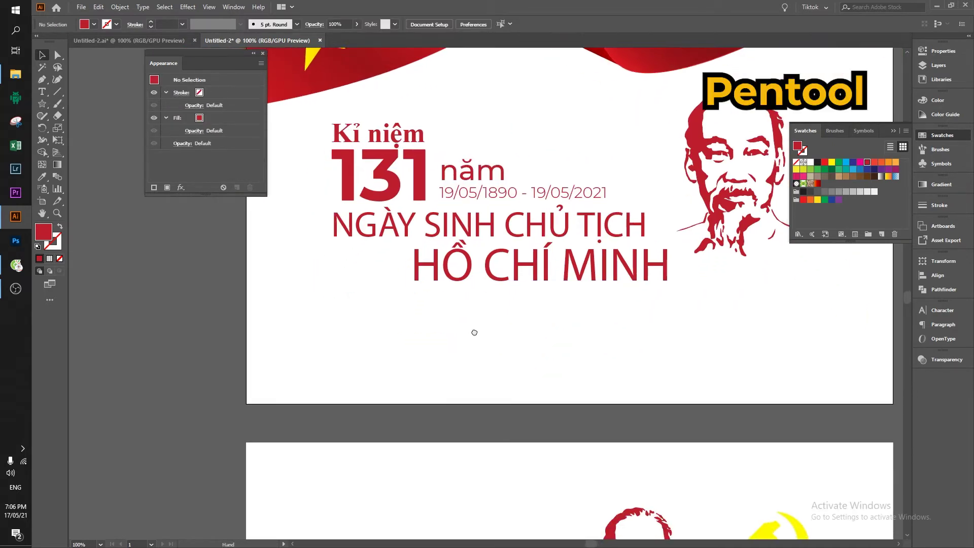
Step: Draw a red curved wave shape in the banner's bottom-left corner with the Pen tool
{"action": "left_click", "coordinate": [247, 320]}
{"action": "left_click_drag", "start_coordinate": [467, 403], "coordinate": [550, 479]}
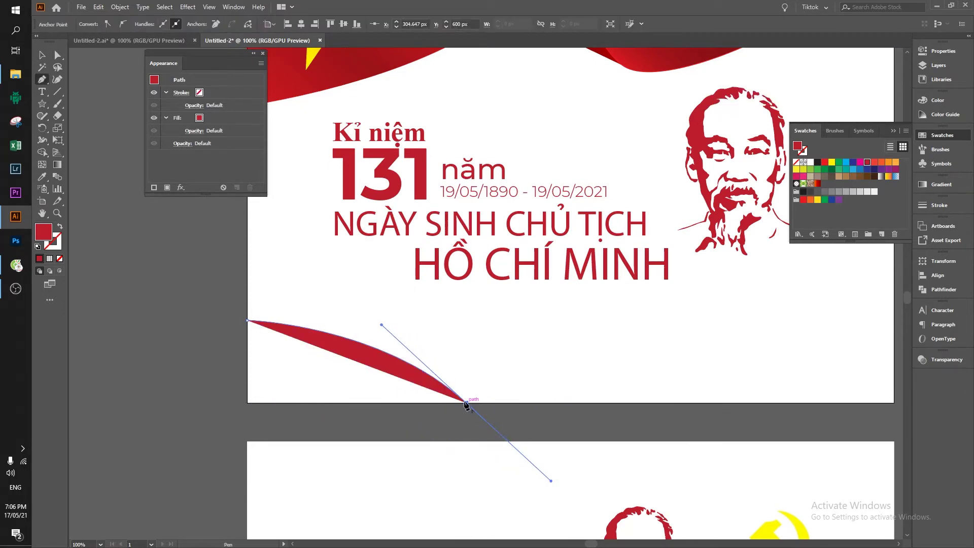
{"action": "left_click", "coordinate": [247, 403]}
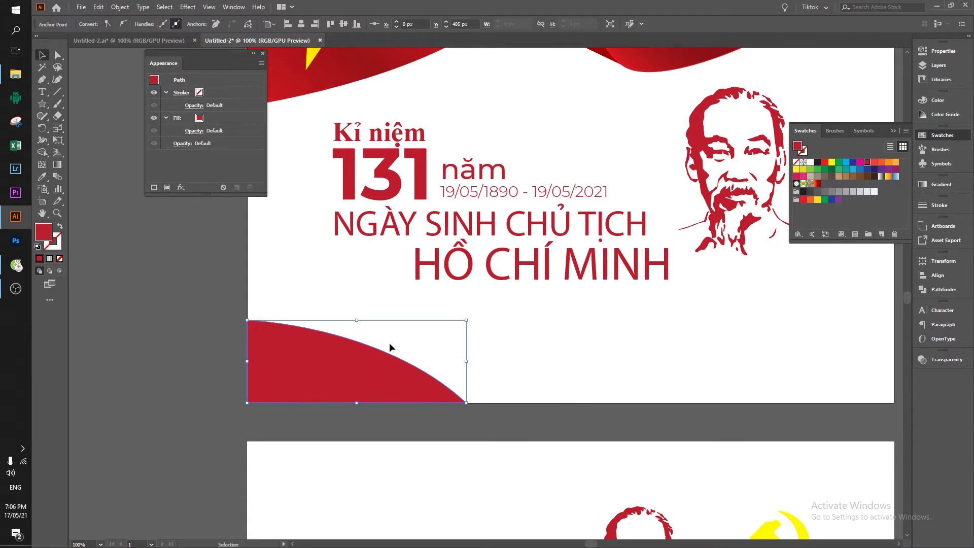
{"action": "mouse_move", "coordinate": [359, 321]}
{"action": "left_mouse_down"}
{"action": "mouse_move", "coordinate": [359, 334]}
{"action": "mouse_move", "coordinate": [357, 320]}
{"action": "left_mouse_up"}
Step: Paste a copy behind the wave, fill it yellow, and widen it into a thin band
{"action": "key", "text": "ctrl+c"}
{"action": "left_click", "coordinate": [832, 162]}
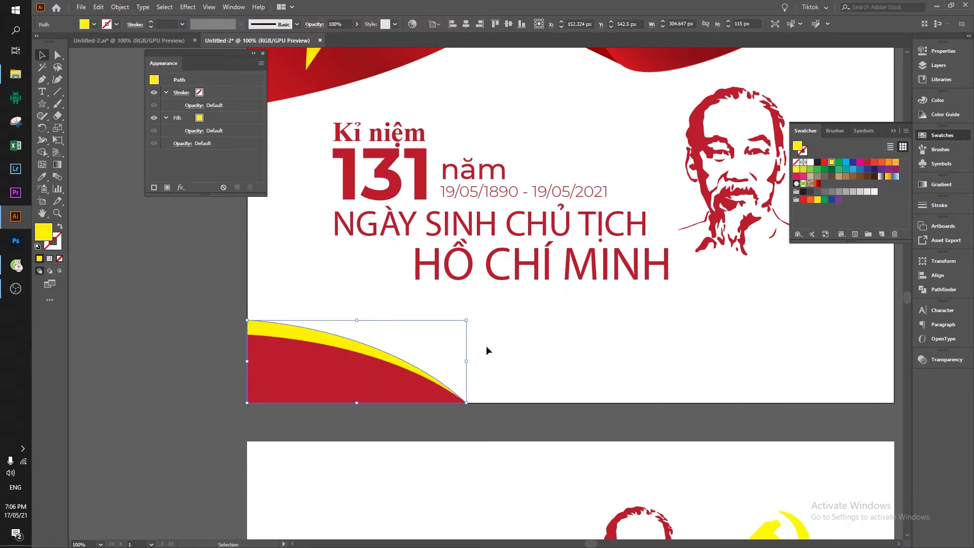
{"action": "left_click", "coordinate": [486, 346]}
{"action": "left_click", "coordinate": [400, 393]}
{"action": "left_click_drag", "start_coordinate": [465, 362], "coordinate": [499, 361]}
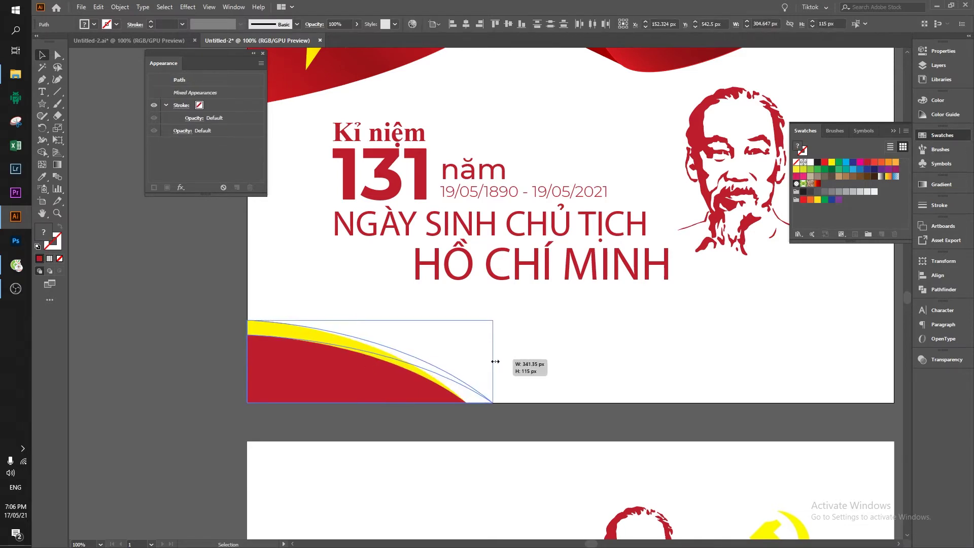
{"action": "left_click", "coordinate": [431, 383]}
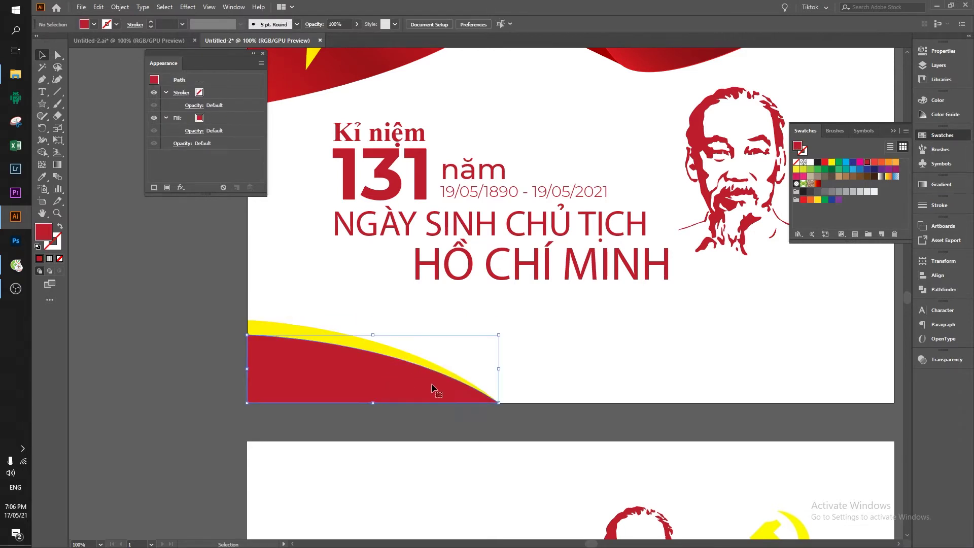
{"action": "left_click", "coordinate": [518, 405]}
{"action": "key", "text": "ctrl+minus"}
{"action": "left_click_drag", "start_coordinate": [506, 436], "coordinate": [574, 391]}
{"action": "key", "text": "ctrl+plus"}
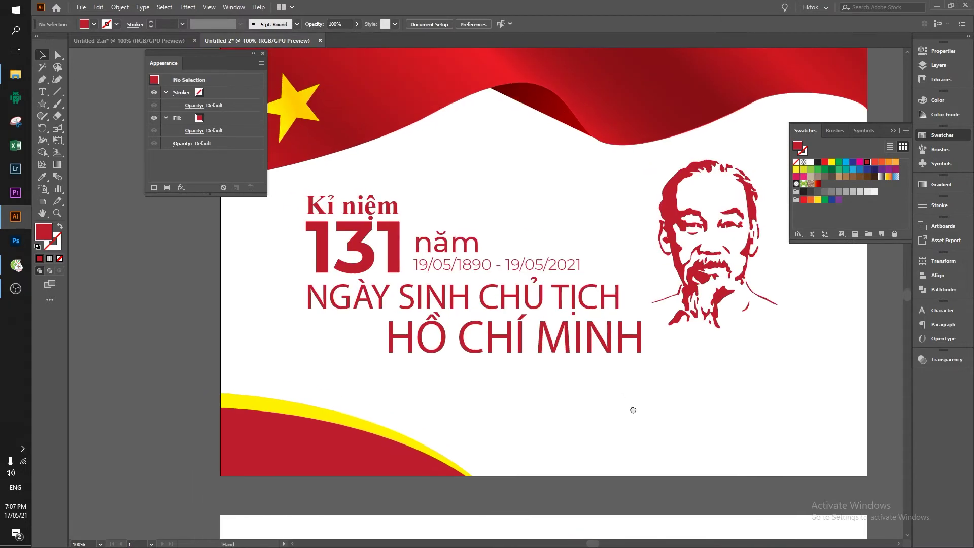
{"action": "left_click_drag", "start_coordinate": [633, 410], "coordinate": [634, 412]}
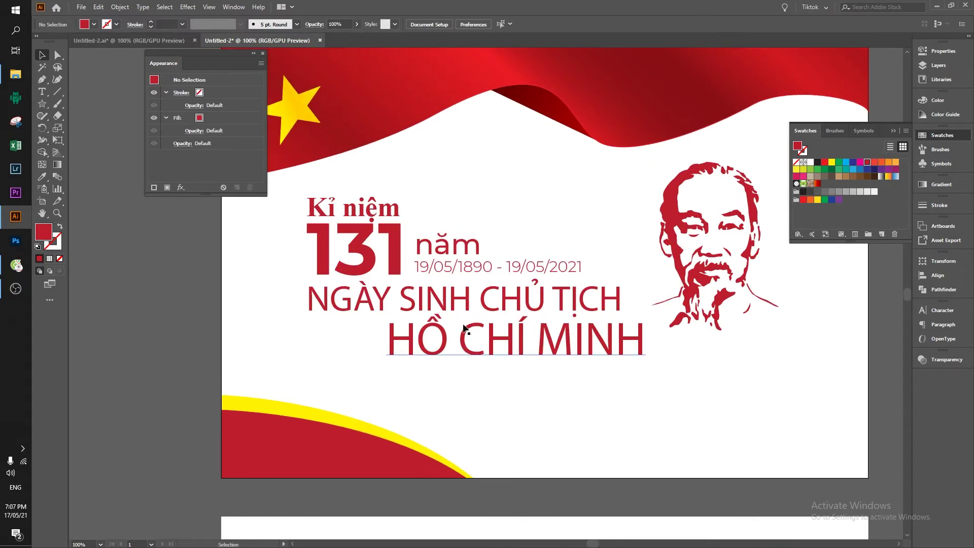
Step: Shrink the năm and date block, then enlarge the word năm
{"action": "scroll", "coordinate": [442, 249], "scroll_direction": "up", "scroll_amount": 2}
{"action": "left_click", "coordinate": [453, 243]}
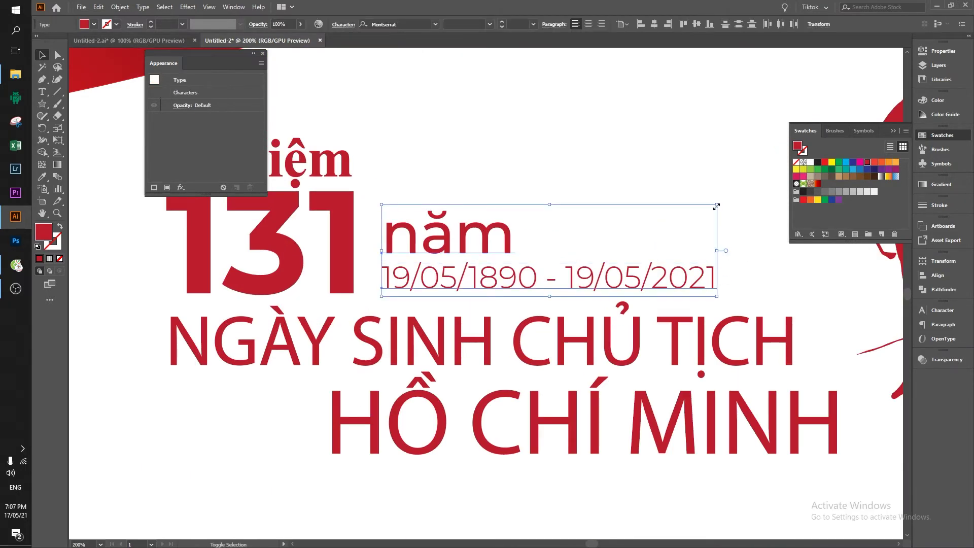
{"action": "left_click_drag", "start_coordinate": [716, 206], "coordinate": [678, 215]}
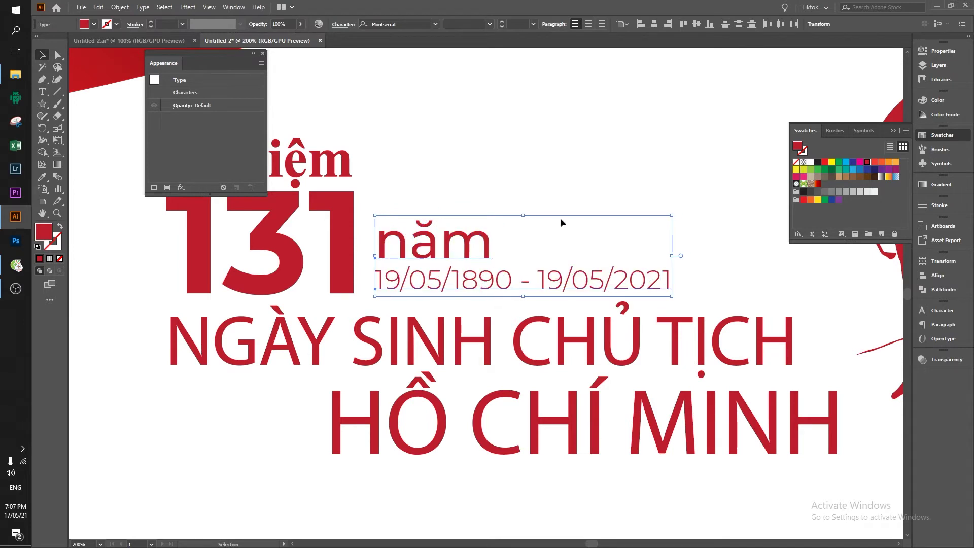
{"action": "left_click", "coordinate": [495, 230]}
{"action": "left_click_drag", "start_coordinate": [498, 219], "coordinate": [517, 204]}
{"action": "left_click", "coordinate": [587, 183]}
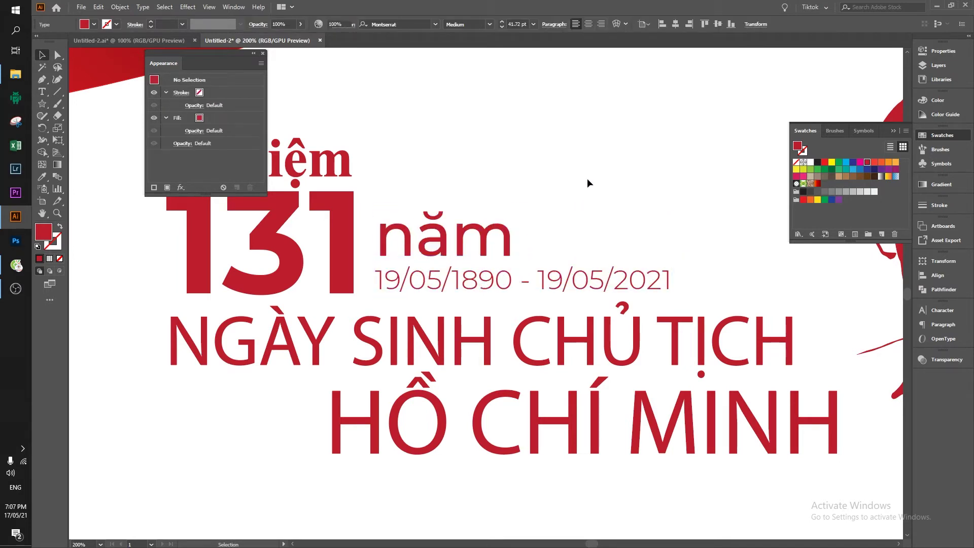
Step: Nudge the Kỉ niệm heading slightly upward and select the 131 numerals
{"action": "left_click_drag", "start_coordinate": [596, 222], "coordinate": [585, 258]}
{"action": "key", "text": "ctrl+1"}
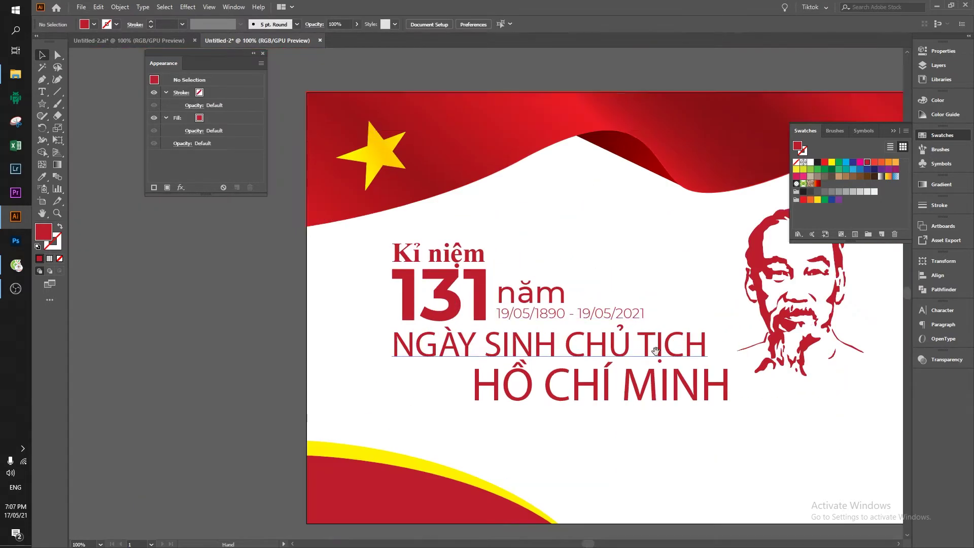
{"action": "left_click_drag", "start_coordinate": [432, 165], "coordinate": [432, 161]}
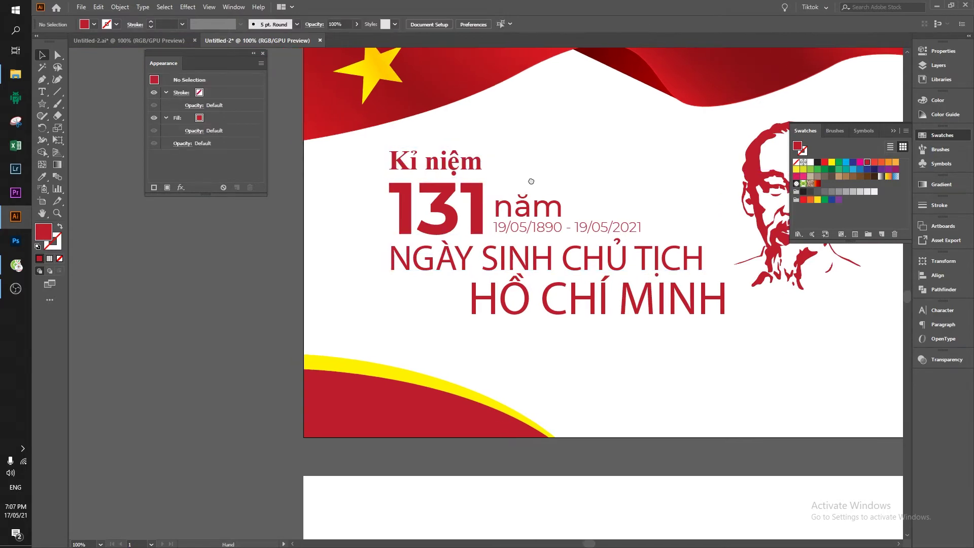
{"action": "left_click", "coordinate": [447, 218]}
{"action": "key", "text": "ctrl+plus"}
Step: Add a new fill to 131 with an orange-to-red gradient laid diagonally across it
{"action": "left_click", "coordinate": [167, 188]}
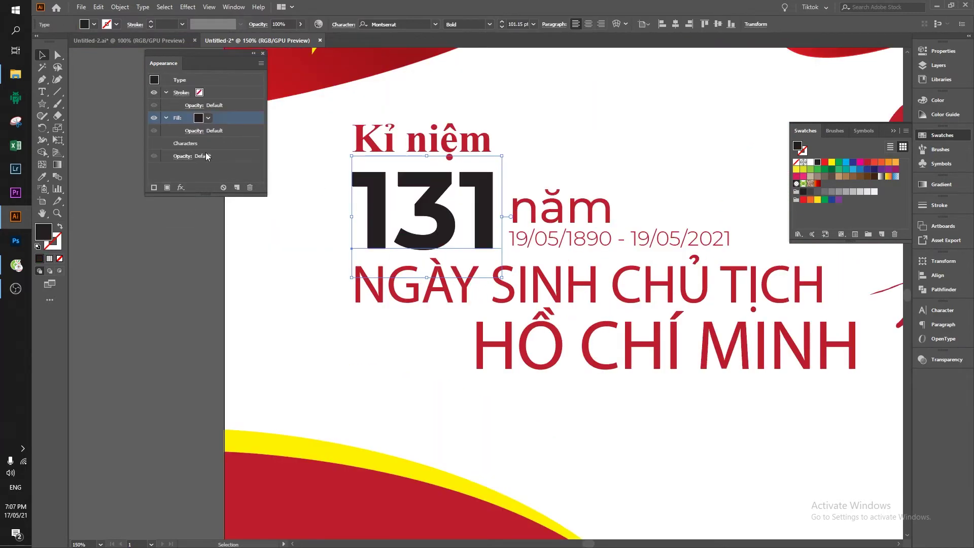
{"action": "left_click", "coordinate": [208, 93]}
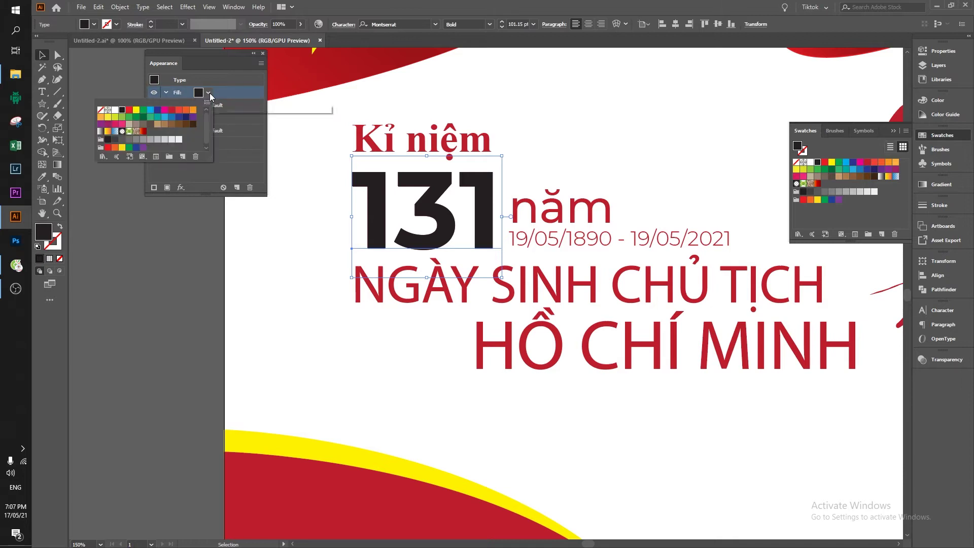
{"action": "left_click", "coordinate": [143, 133]}
{"action": "key", "text": "g"}
{"action": "left_click_drag", "start_coordinate": [372, 165], "coordinate": [505, 246]}
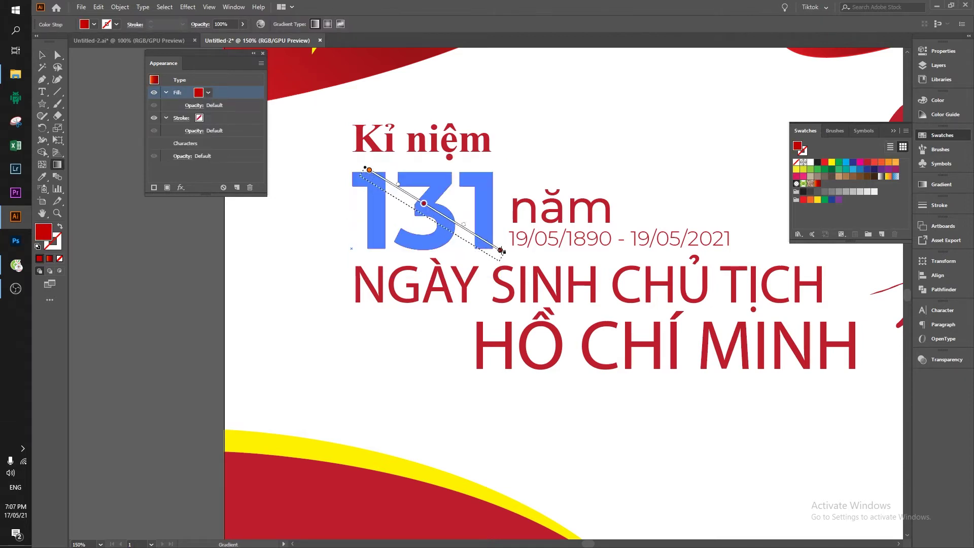
{"action": "left_click_drag", "start_coordinate": [373, 165], "coordinate": [398, 199]}
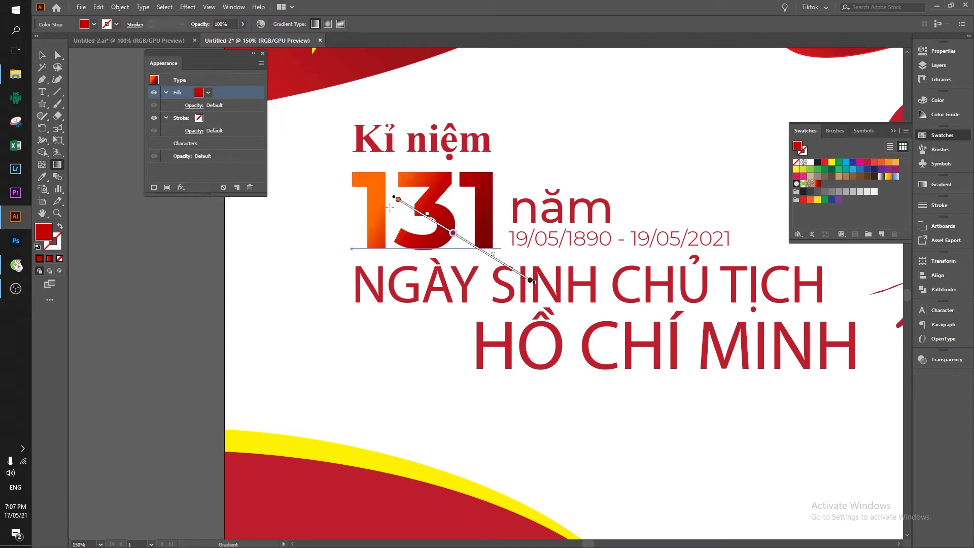
Step: Make the 131 gradient radial and redraw it diagonally across the numerals
{"action": "left_click", "coordinate": [942, 184]}
{"action": "left_click", "coordinate": [848, 196]}
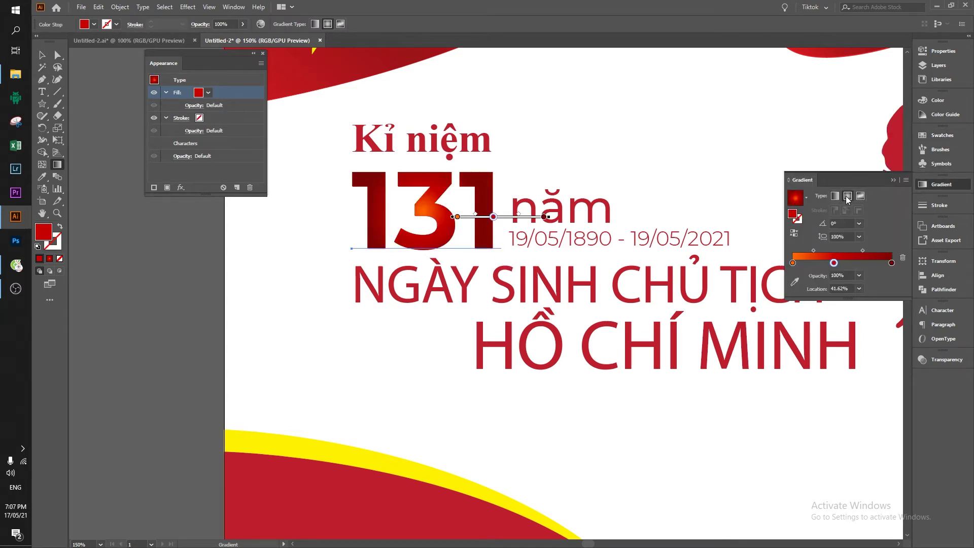
{"action": "left_click_drag", "start_coordinate": [390, 185], "coordinate": [498, 246]}
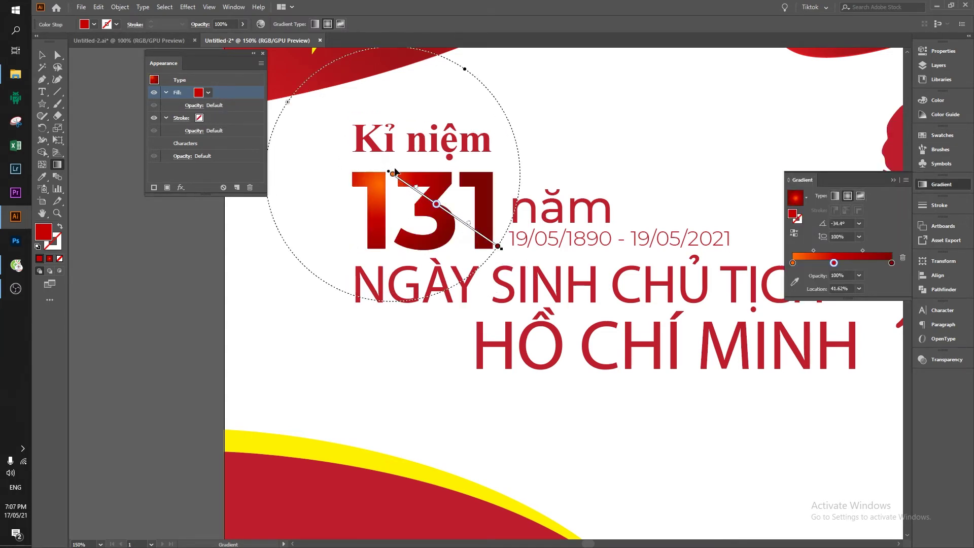
{"action": "left_click_drag", "start_coordinate": [393, 173], "coordinate": [407, 183]}
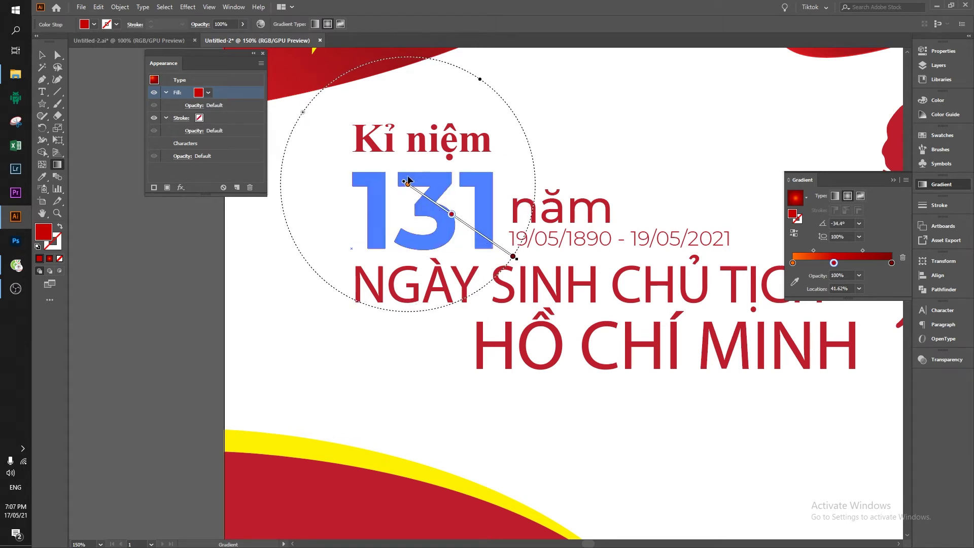
Step: Give the 131 numerals a white 4 pt stroke
{"action": "scroll", "coordinate": [293, 310], "scroll_direction": "up", "scroll_amount": 1}
{"action": "key", "text": "v"}
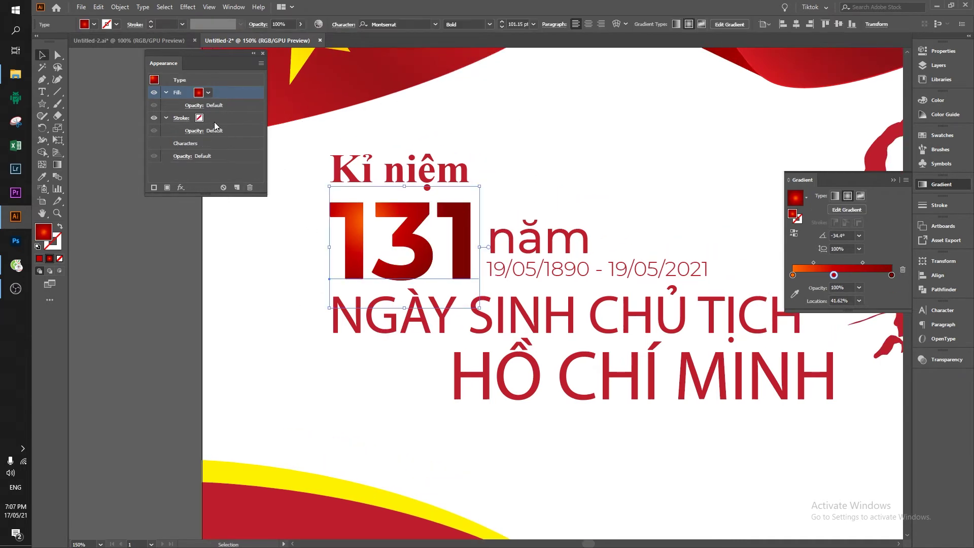
{"action": "left_click", "coordinate": [208, 117]}
{"action": "left_click", "coordinate": [220, 120]}
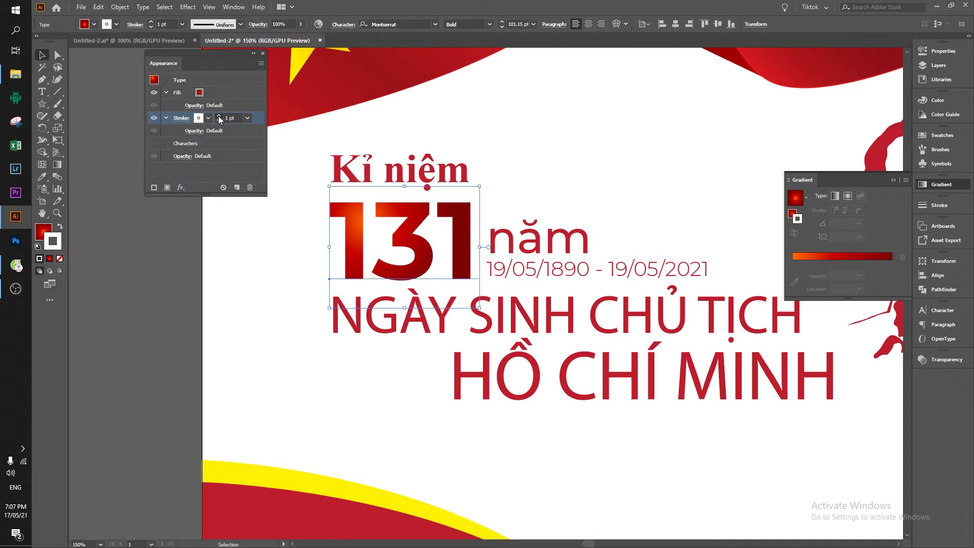
{"action": "left_click", "coordinate": [180, 188]}
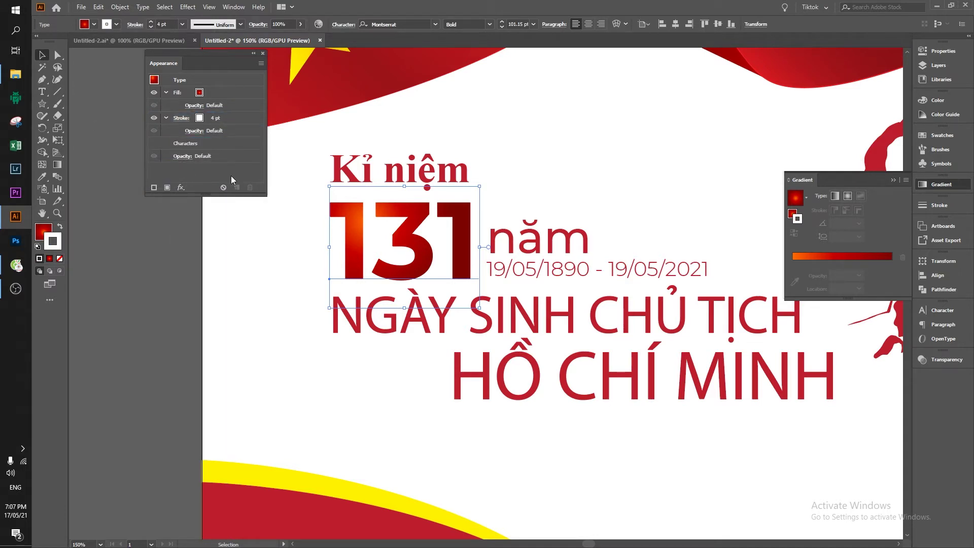
Step: Add a Drop Shadow effect to the 131 numerals
{"action": "left_click", "coordinate": [181, 187]}
{"action": "mouse_move", "coordinate": [214, 299]}
{"action": "left_click", "coordinate": [294, 288]}
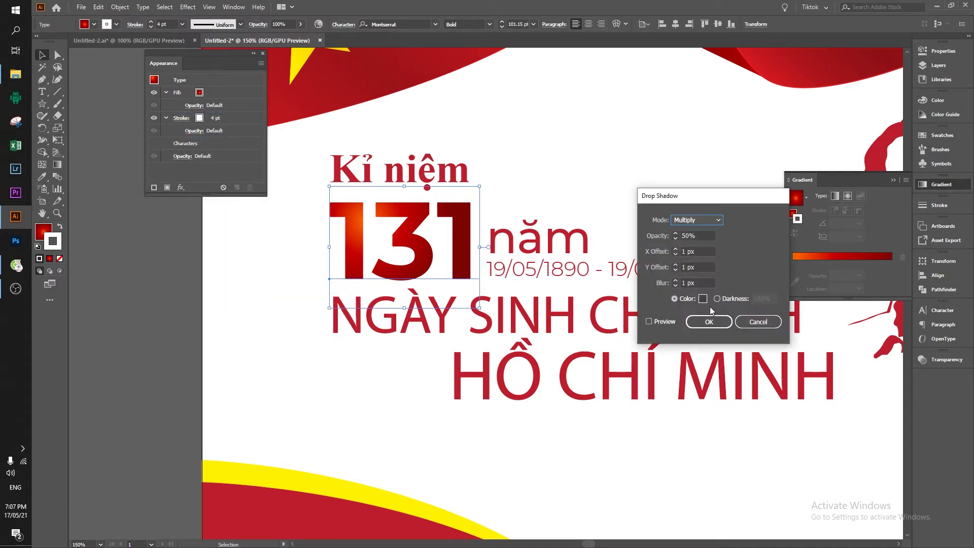
{"action": "left_click", "coordinate": [709, 322]}
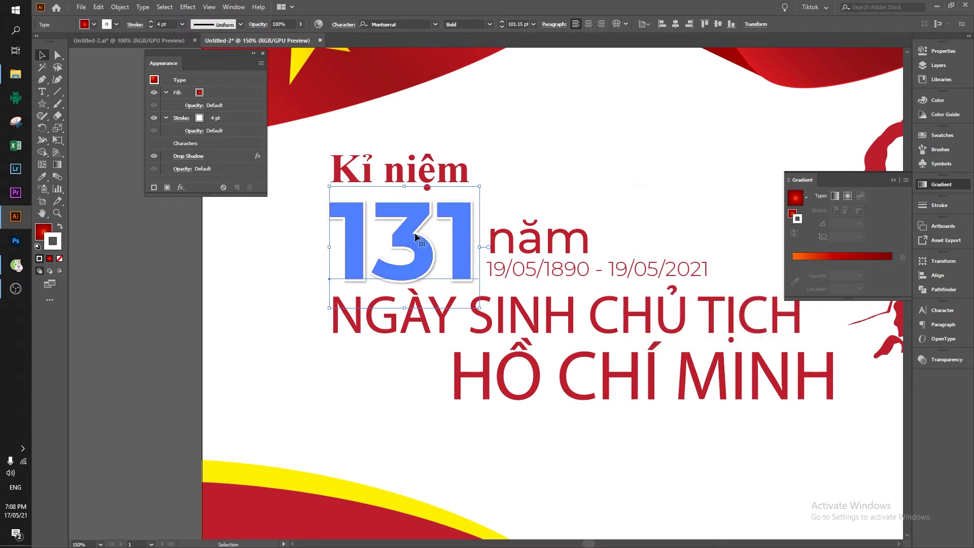
Step: Apply the Canvas Texturizer effect from the Effect Gallery to the 131 numerals
{"action": "left_click", "coordinate": [178, 92]}
{"action": "left_click", "coordinate": [181, 188]}
{"action": "mouse_move", "coordinate": [219, 244]}
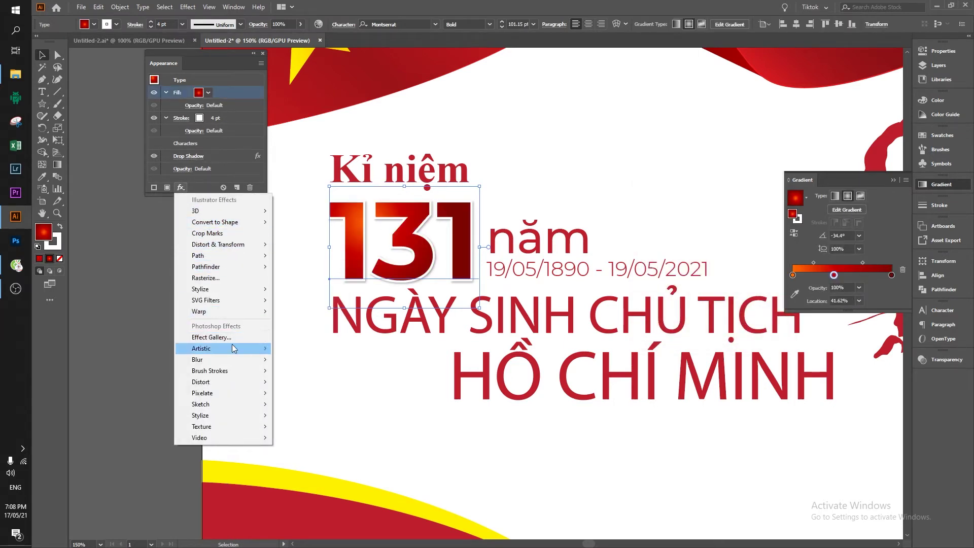
{"action": "left_click", "coordinate": [225, 337]}
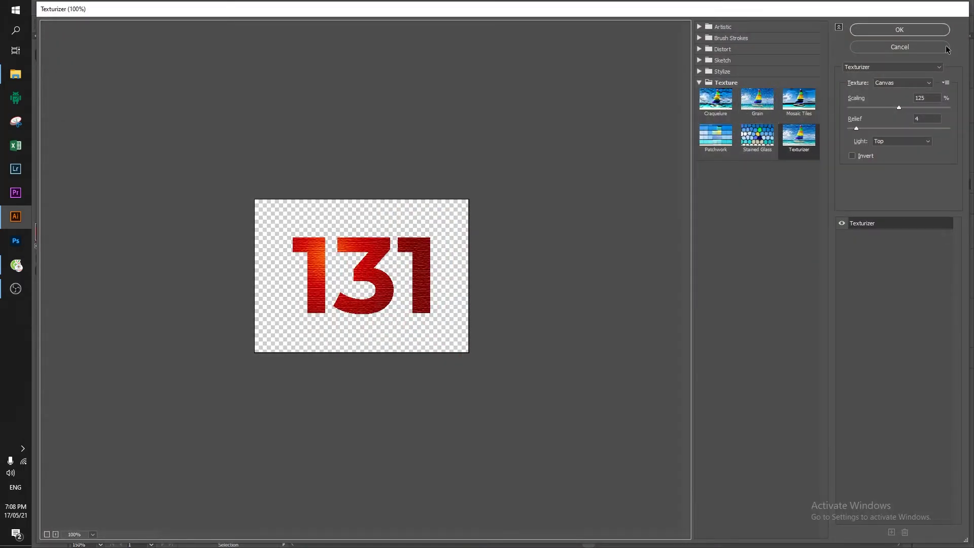
{"action": "left_click", "coordinate": [921, 31]}
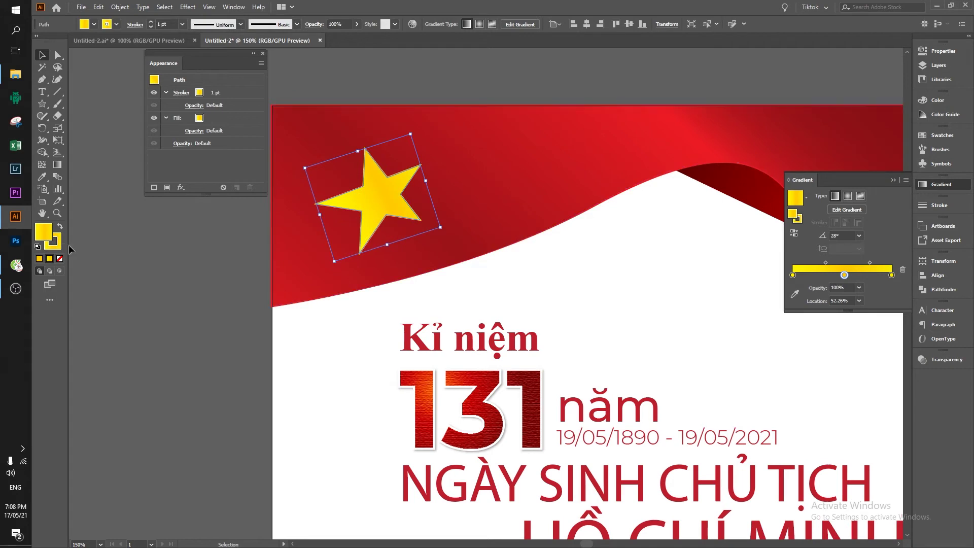
Step: Set the star's yellow gradient angle to 130° in the Gradient panel
{"action": "left_click", "coordinate": [215, 119]}
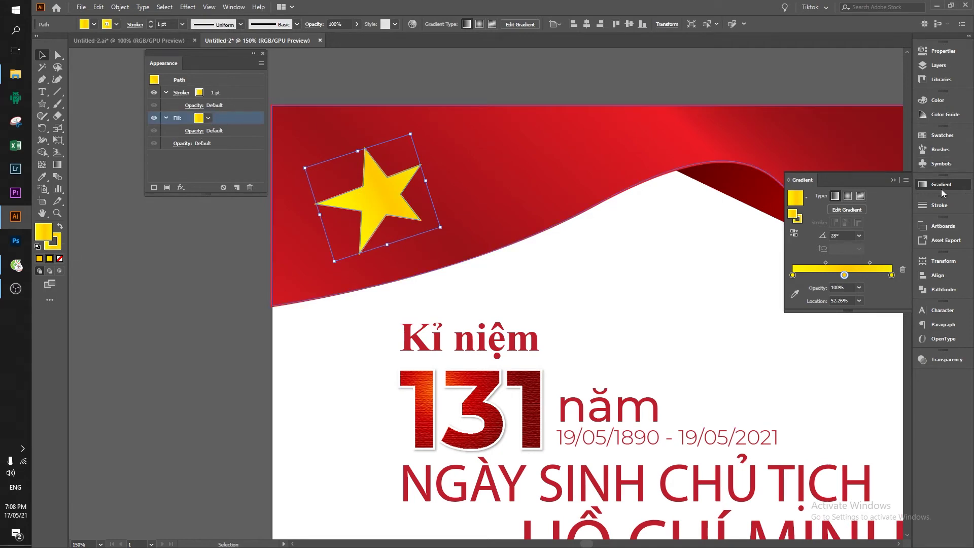
{"action": "left_click", "coordinate": [858, 236]}
{"action": "left_click", "coordinate": [869, 291]}
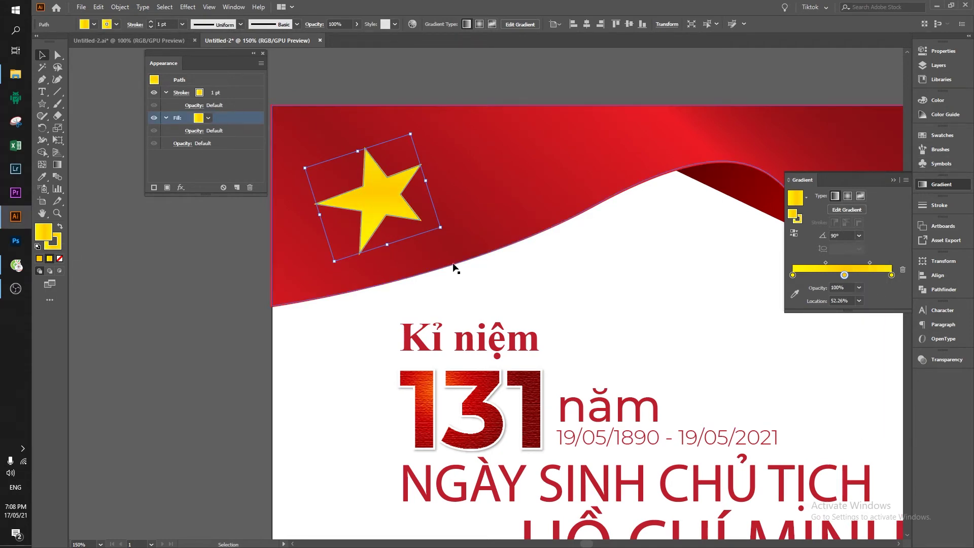
{"action": "key", "text": "x"}
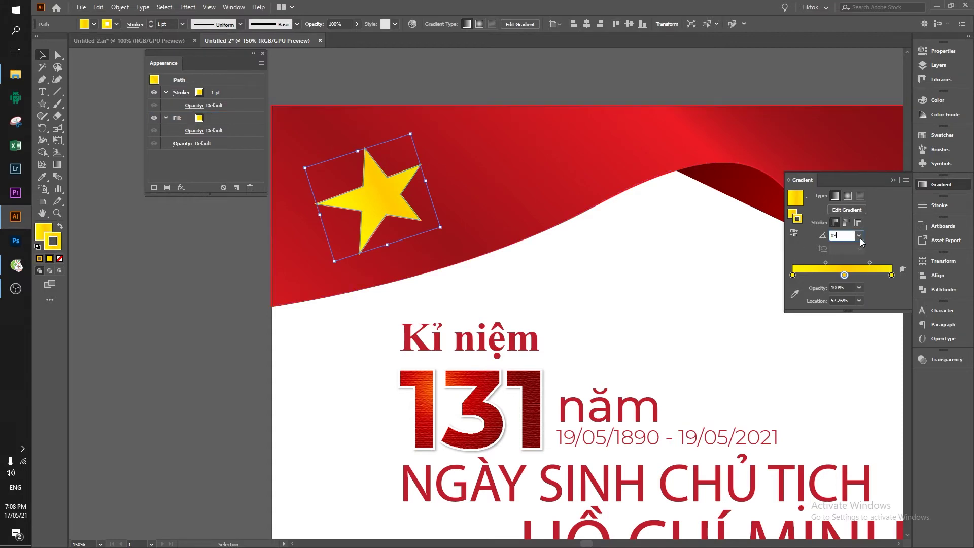
{"action": "left_click", "coordinate": [858, 236]}
{"action": "left_click", "coordinate": [870, 290]}
{"action": "left_click", "coordinate": [475, 269]}
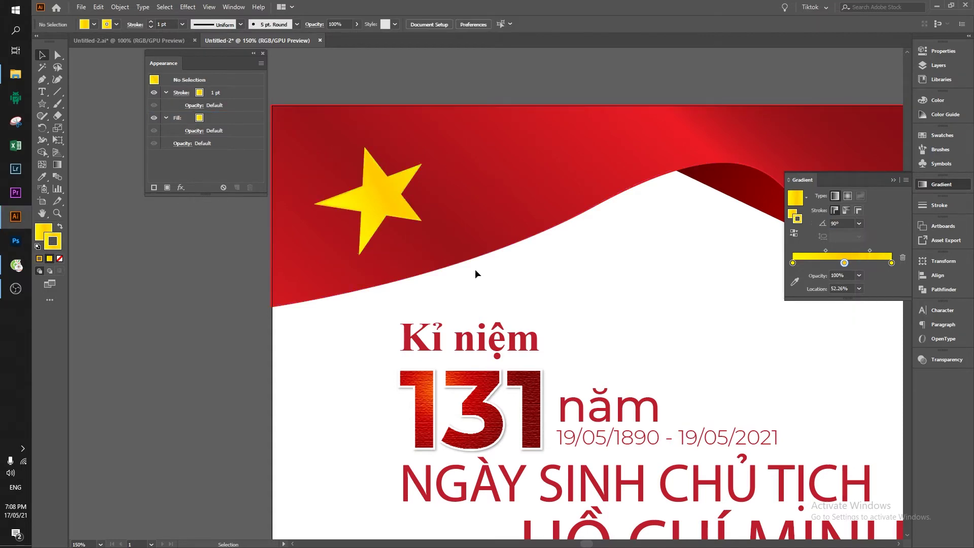
Step: Zoom in on the star and directly select its path
{"action": "left_click", "coordinate": [375, 197]}
{"action": "scroll", "coordinate": [296, 233], "scroll_direction": "up", "scroll_amount": 1}
{"action": "scroll", "coordinate": [348, 224], "scroll_direction": "up", "scroll_amount": 2}
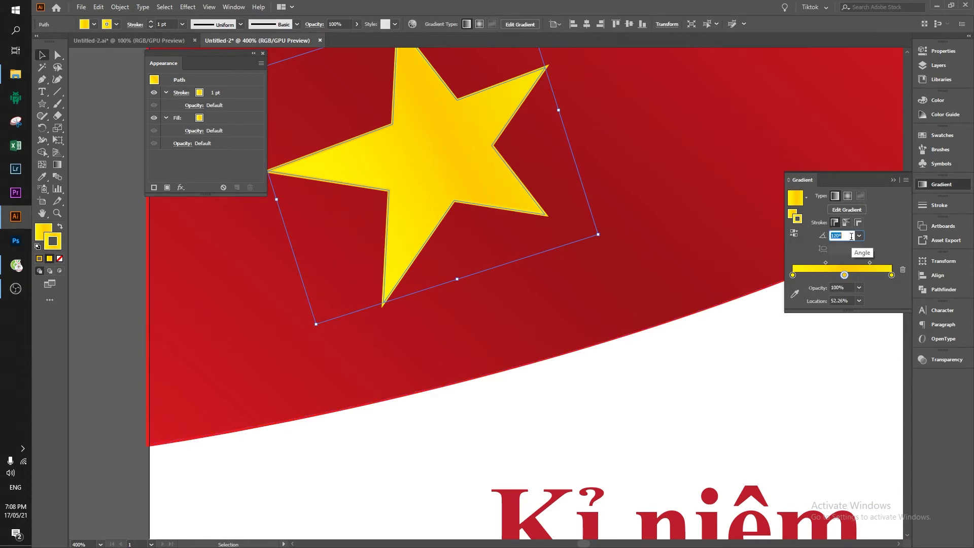
{"action": "left_click", "coordinate": [696, 357]}
{"action": "scroll", "coordinate": [659, 366], "scroll_direction": "up", "scroll_amount": 1}
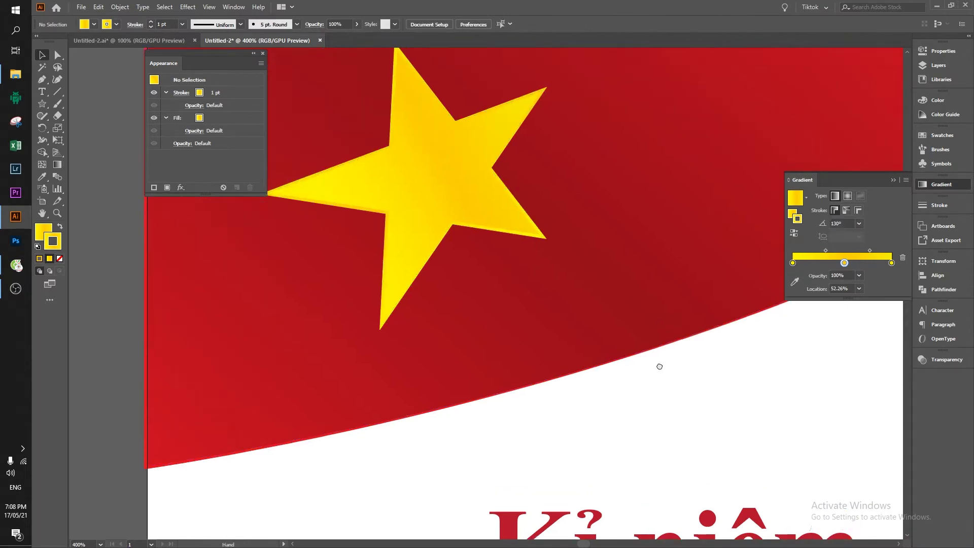
{"action": "scroll", "coordinate": [558, 355], "scroll_direction": "up", "scroll_amount": 1}
{"action": "key", "text": "a"}
{"action": "left_click", "coordinate": [462, 248]}
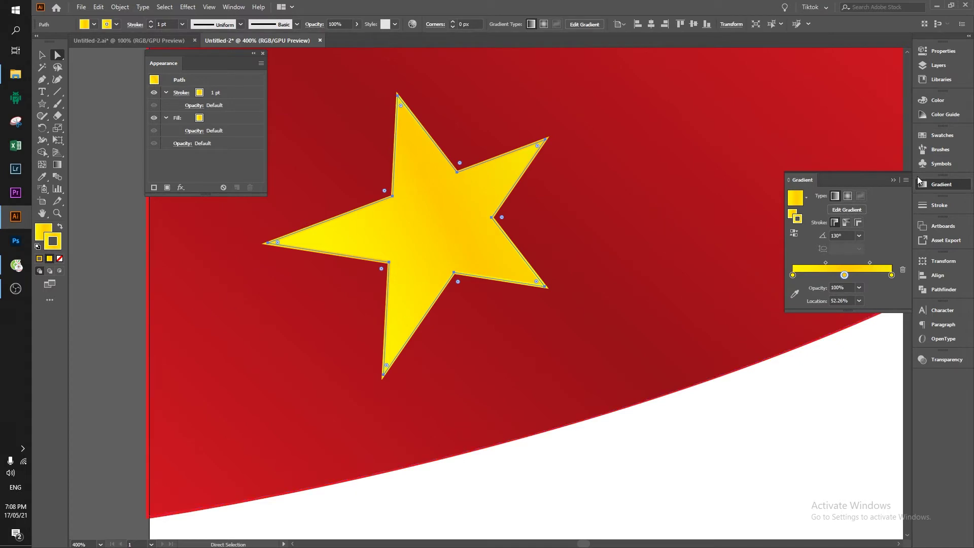
Step: Remove the middle stop so the star's gradient blends just two colours
{"action": "left_click", "coordinate": [942, 135]}
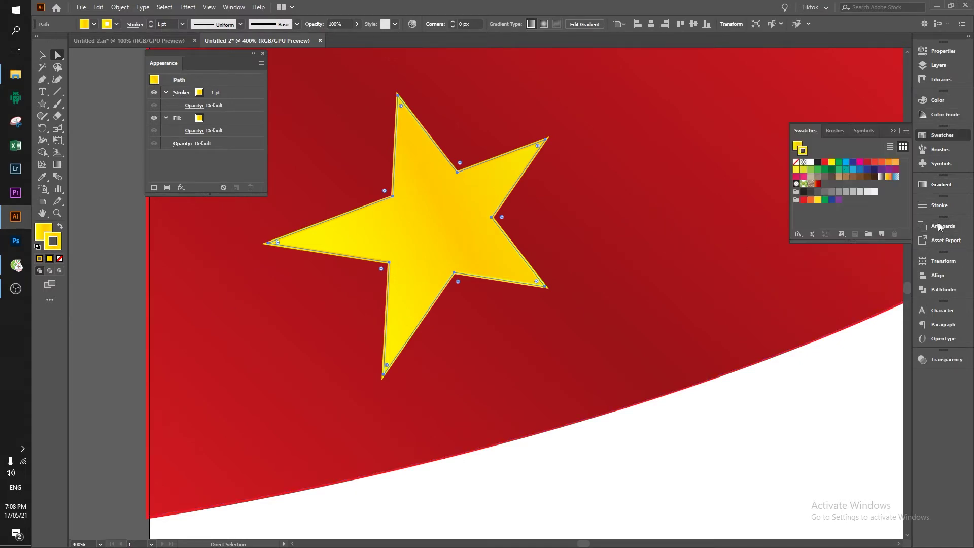
{"action": "left_click", "coordinate": [941, 184]}
{"action": "left_click_drag", "start_coordinate": [844, 275], "coordinate": [857, 291]}
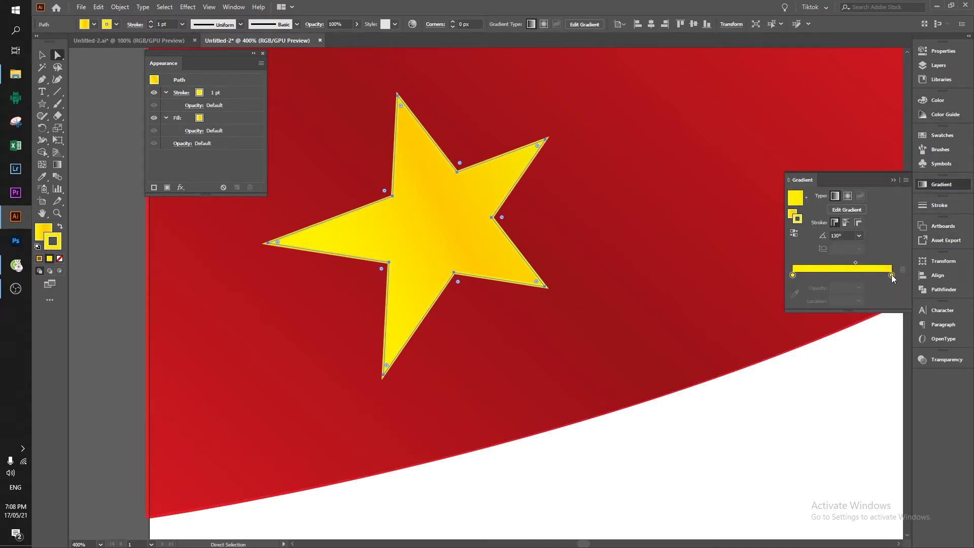
{"action": "left_click", "coordinate": [663, 461]}
{"action": "scroll", "coordinate": [675, 461], "scroll_direction": "down", "scroll_amount": 2}
{"action": "scroll", "coordinate": [562, 256], "scroll_direction": "down", "scroll_amount": 1}
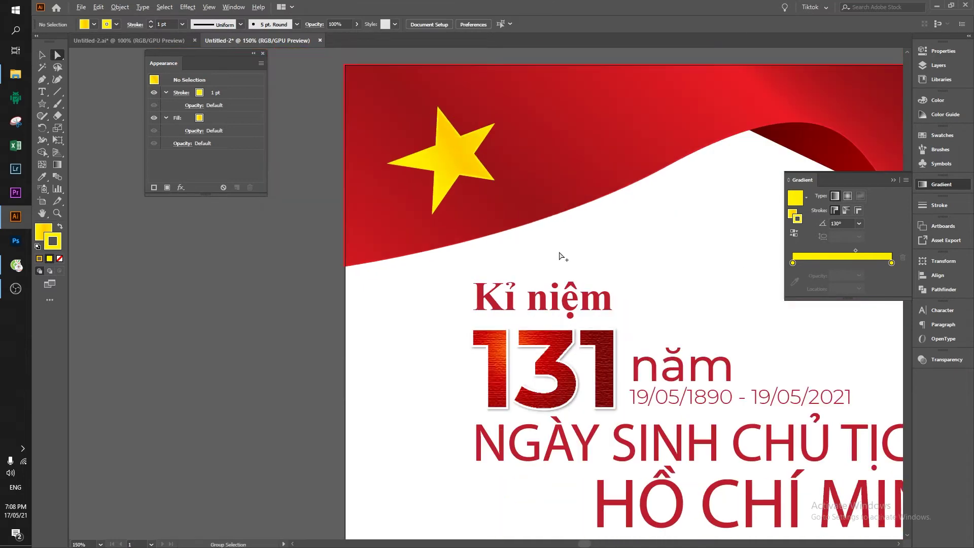
Step: Move the yellow star onto the 131 numerals and shrink it over the 3
{"action": "left_click_drag", "start_coordinate": [475, 120], "coordinate": [584, 325]}
{"action": "scroll", "coordinate": [583, 325], "scroll_direction": "up", "scroll_amount": 2}
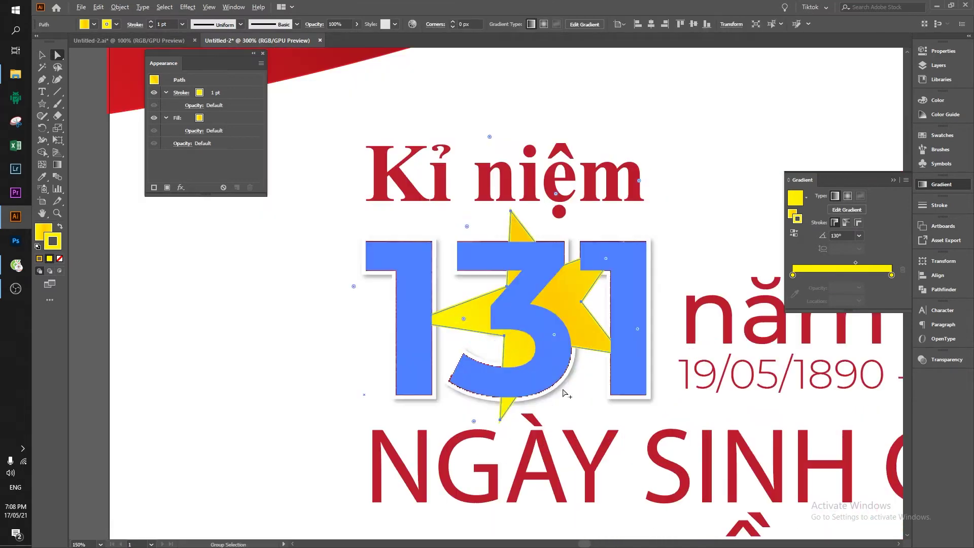
{"action": "key", "text": "v"}
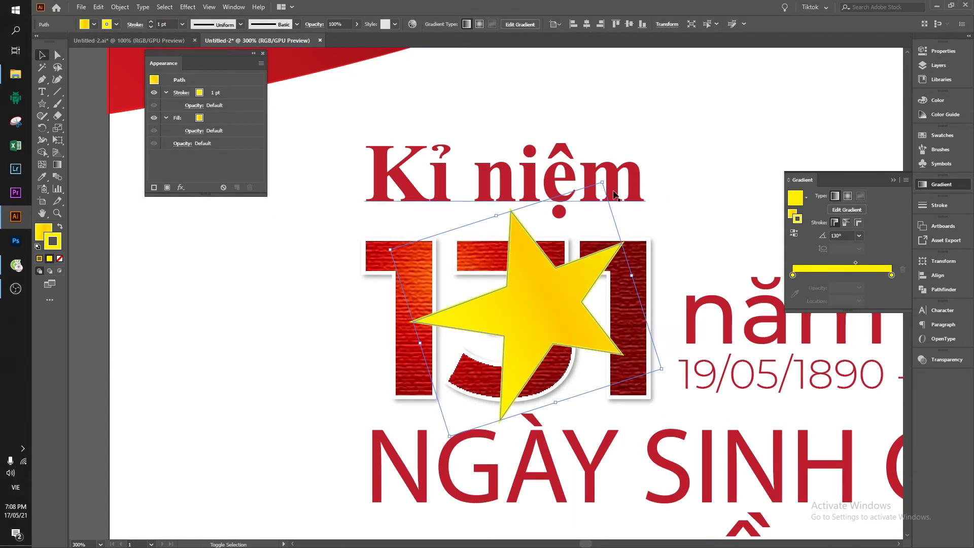
{"action": "left_click_drag", "start_coordinate": [604, 184], "coordinate": [564, 258]}
{"action": "mouse_move", "coordinate": [548, 301]}
{"action": "left_mouse_down"}
{"action": "mouse_move", "coordinate": [540, 298]}
{"action": "mouse_move", "coordinate": [549, 297]}
{"action": "left_mouse_up"}
Step: Send the star behind the numerals and paste a copy of 131 in front
{"action": "key", "text": "ctrl+bracketleft"}
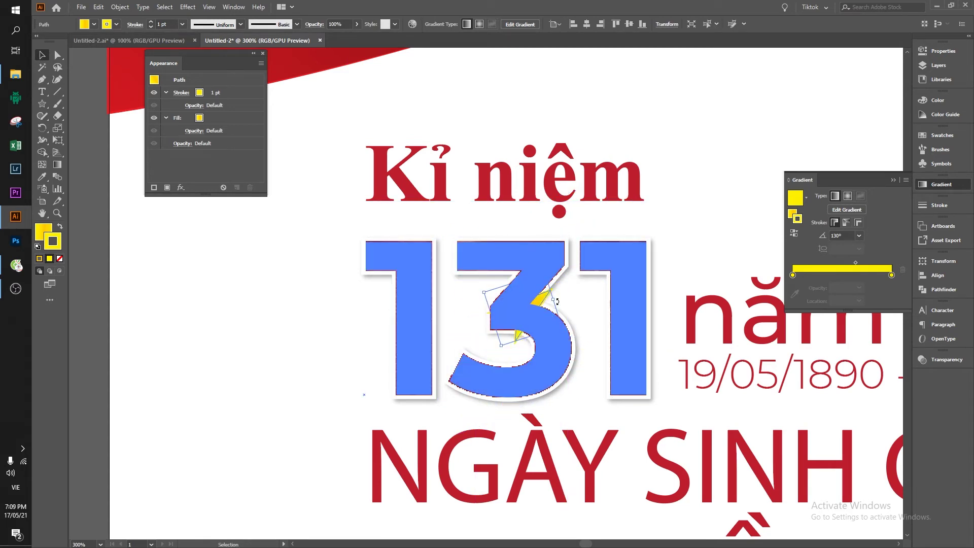
{"action": "left_click", "coordinate": [547, 294]}
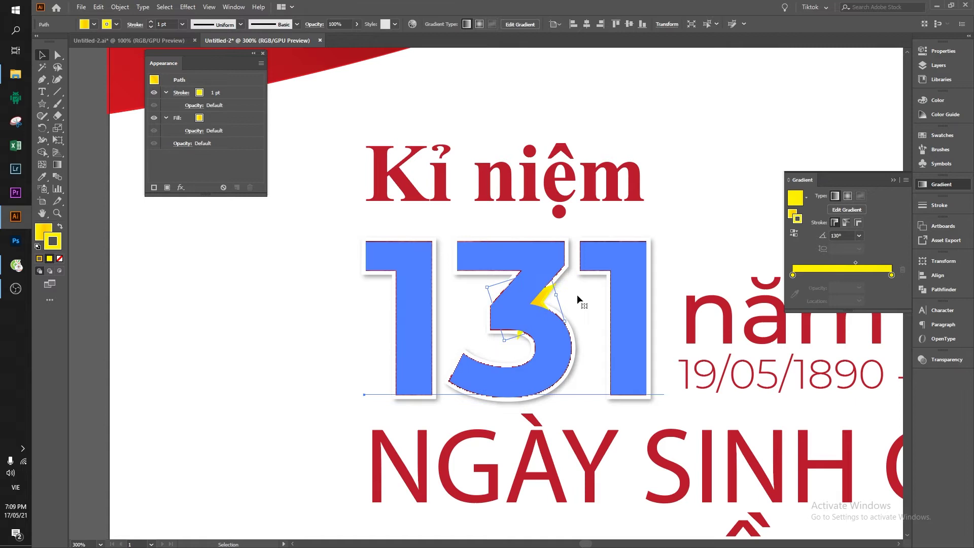
{"action": "left_click", "coordinate": [545, 296]}
{"action": "key", "text": "ctrl+c"}
{"action": "key", "text": "ctrl+f"}
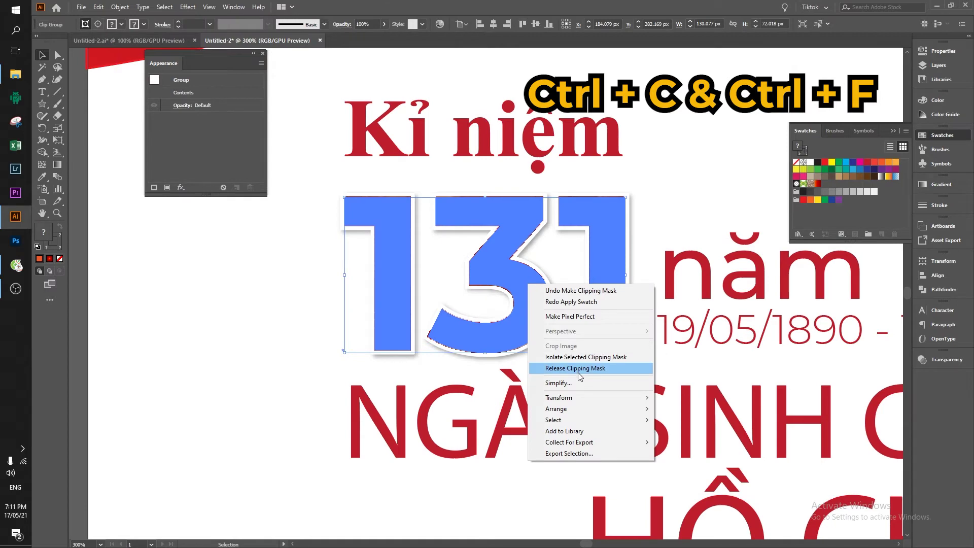
{"action": "left_click", "coordinate": [578, 368]}
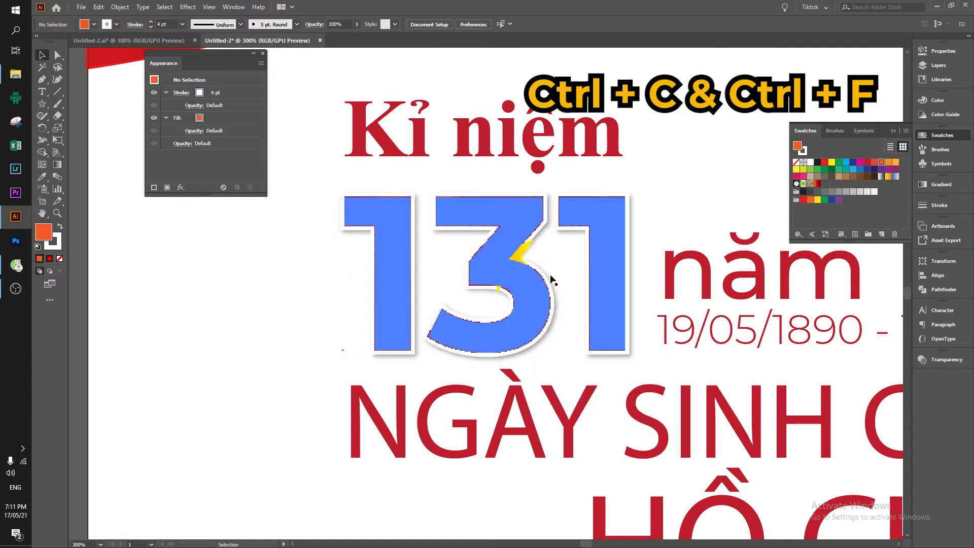
Step: Try a compound path on 131, undo it, then nudge the star slightly inside the 3
{"action": "left_click", "coordinate": [121, 7]}
{"action": "mouse_move", "coordinate": [147, 364]}
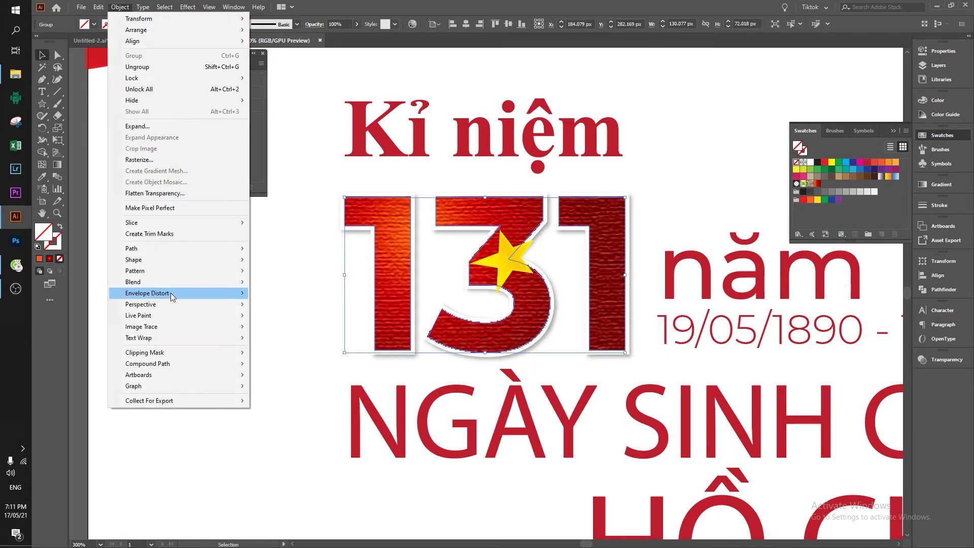
{"action": "left_click", "coordinate": [272, 364]}
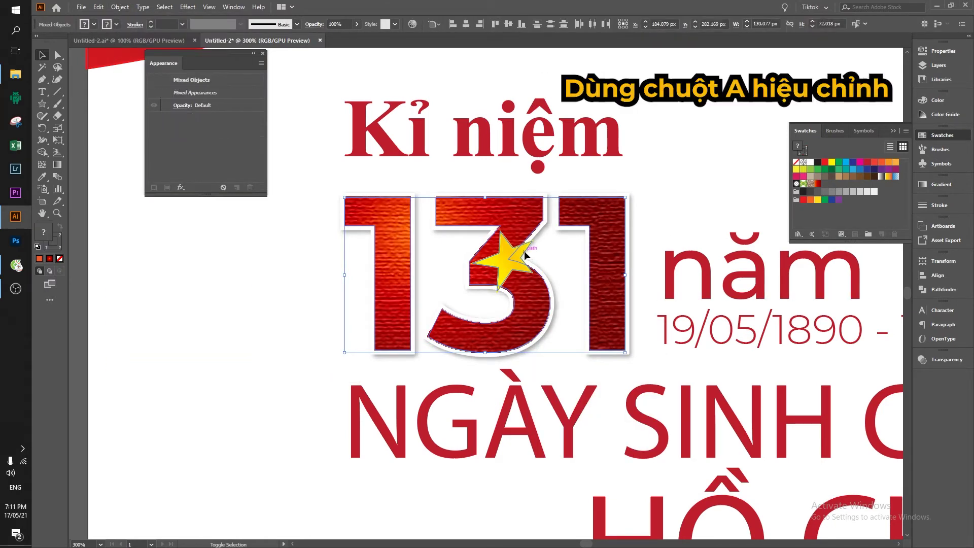
{"action": "key", "text": "ctrl+z"}
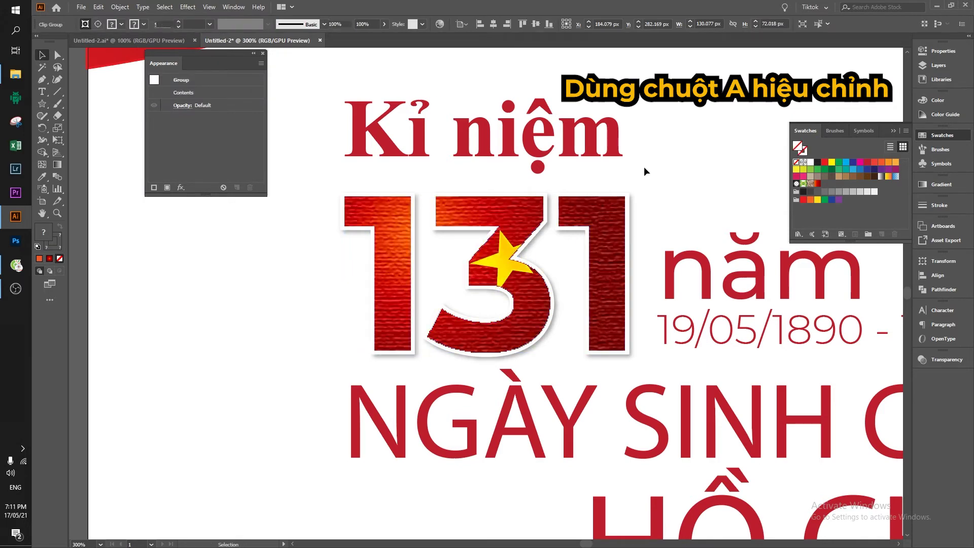
{"action": "left_click", "coordinate": [509, 268]}
{"action": "key", "text": "a"}
{"action": "key", "text": "ctrl+plus"}
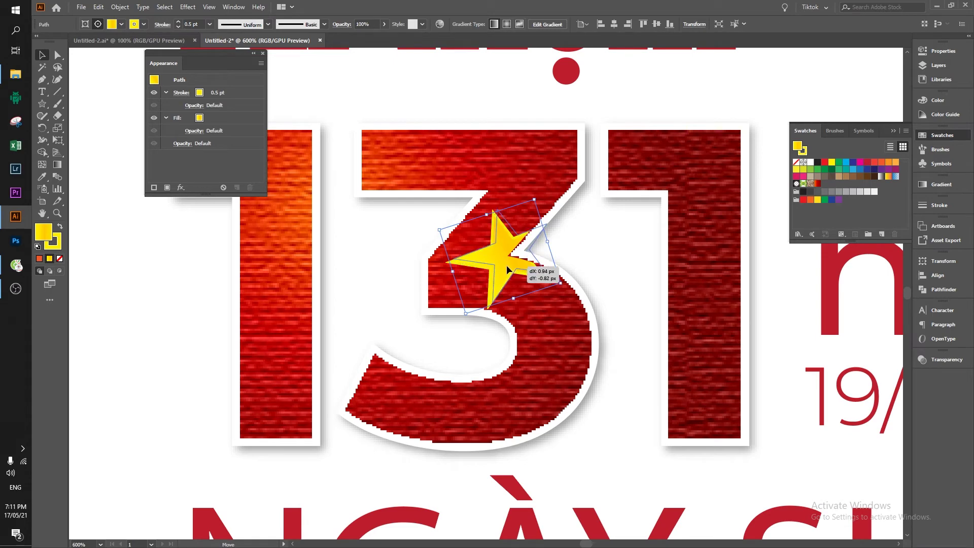
{"action": "key", "text": "ctrl+shift+a"}
{"action": "key", "text": "ctrl+minus"}
{"action": "key", "text": "ctrl+minus"}
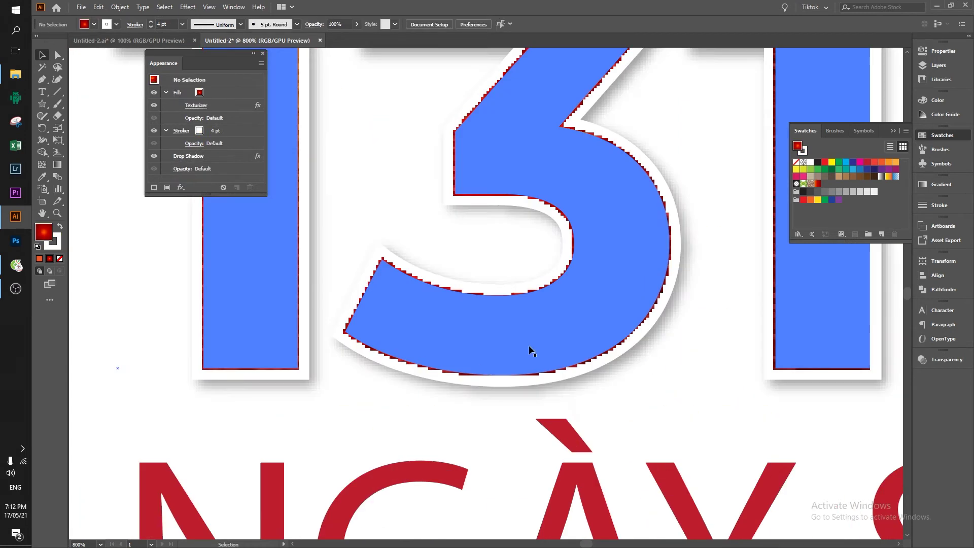
Step: Hide the existing Texturizer effect on the 131 numerals
{"action": "scroll", "coordinate": [221, 139], "scroll_direction": "up", "scroll_amount": 1}
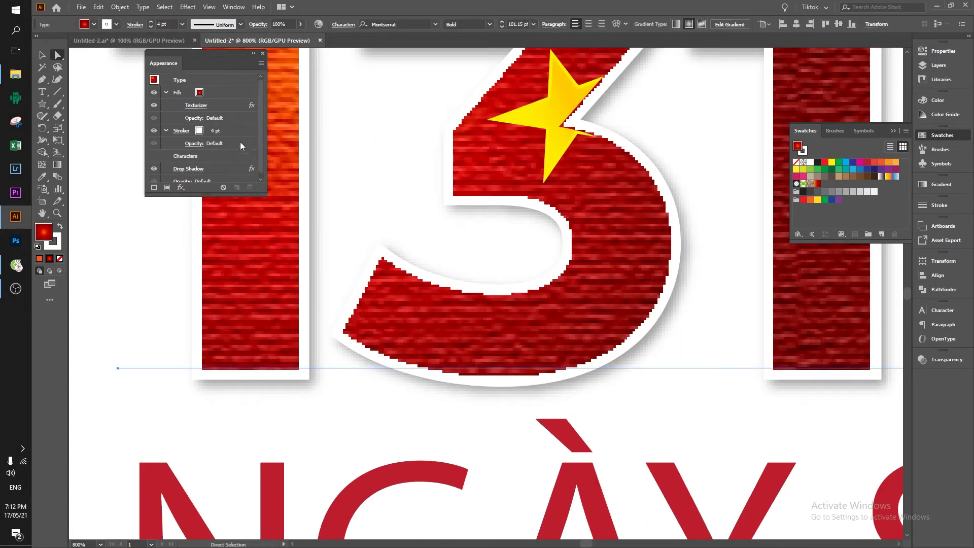
{"action": "left_click", "coordinate": [154, 105]}
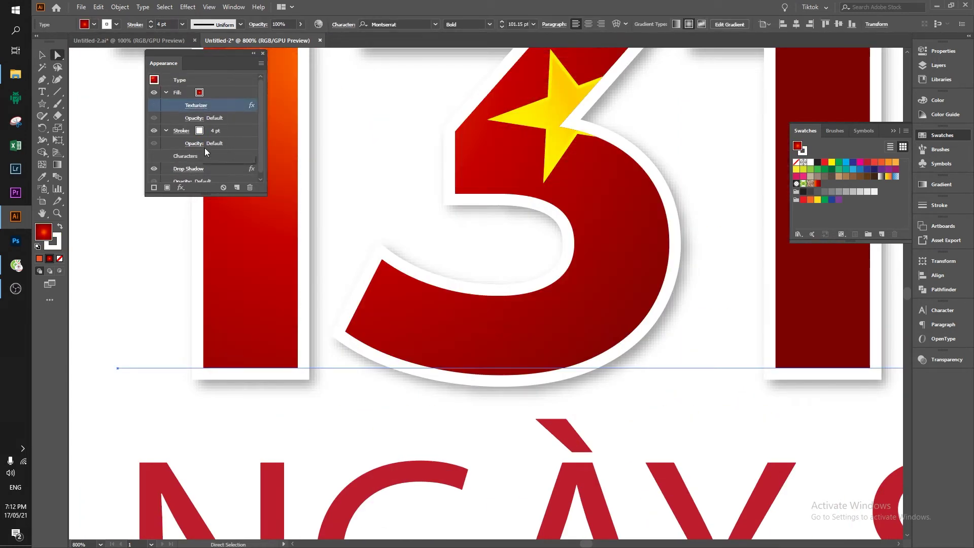
{"action": "scroll", "coordinate": [243, 146], "scroll_direction": "down", "scroll_amount": 1}
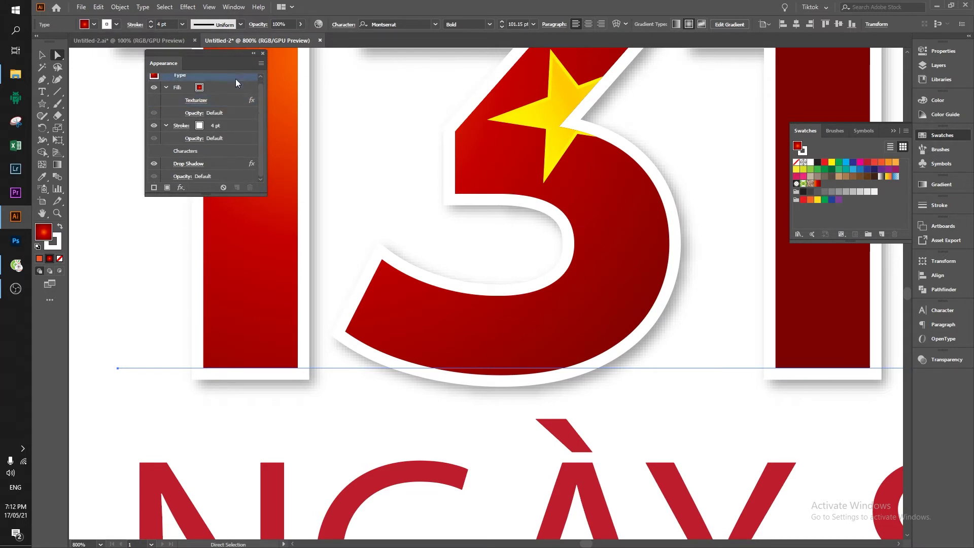
Step: Add a Canvas Texturizer effect at 125% scaling and relief 4
{"action": "scroll", "coordinate": [221, 131], "scroll_direction": "up", "scroll_amount": 1}
{"action": "left_click", "coordinate": [181, 187]}
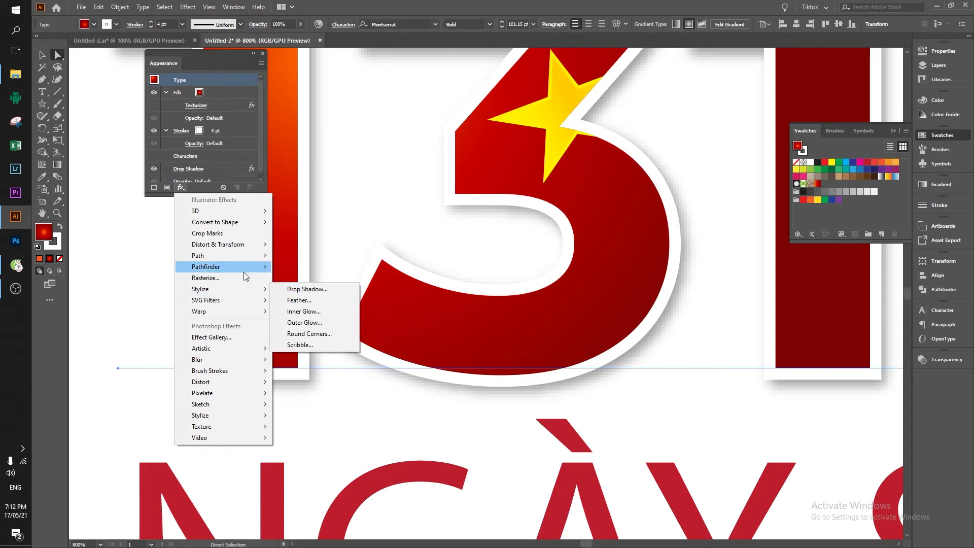
{"action": "left_click", "coordinate": [227, 338]}
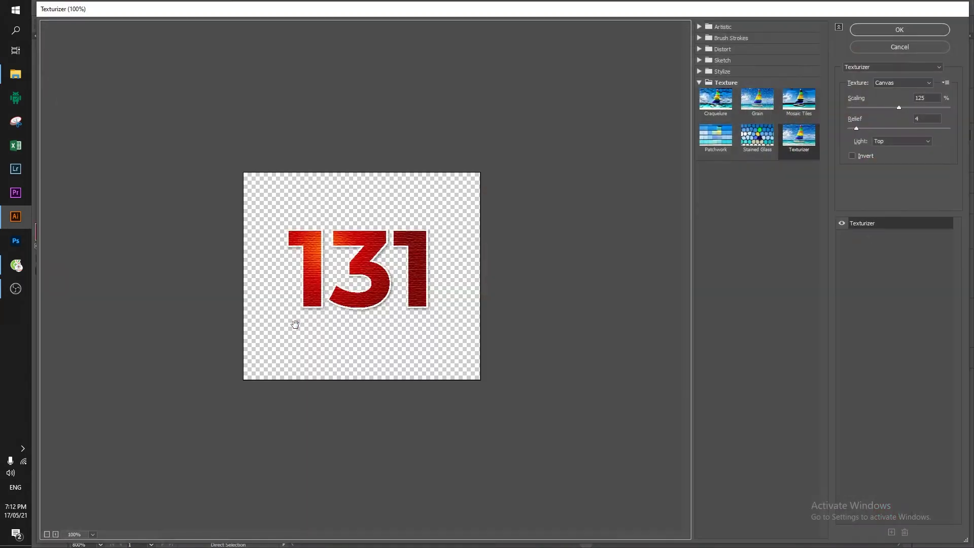
{"action": "left_click", "coordinate": [899, 30]}
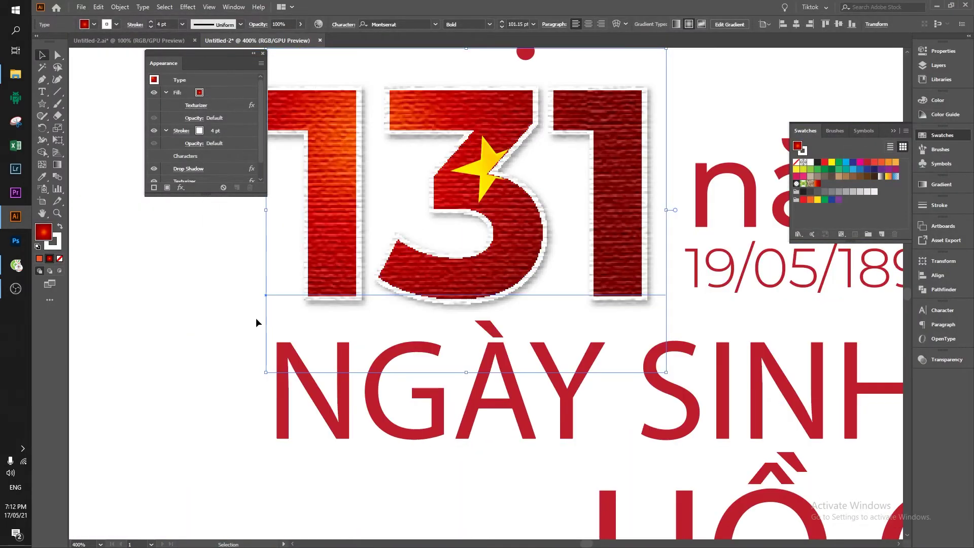
{"action": "left_click", "coordinate": [255, 318]}
{"action": "scroll", "coordinate": [256, 318], "scroll_direction": "down", "scroll_amount": 4}
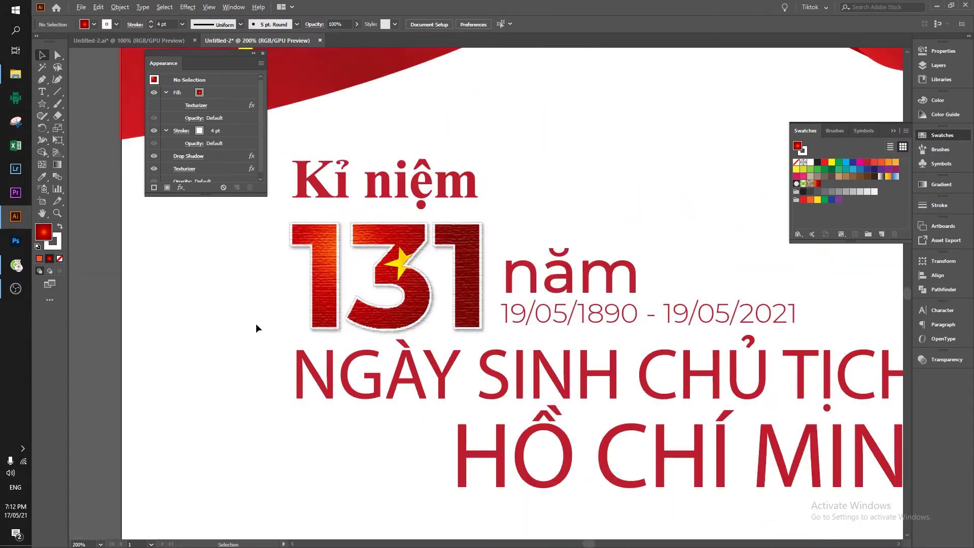
{"action": "left_click_drag", "start_coordinate": [266, 314], "coordinate": [266, 313]}
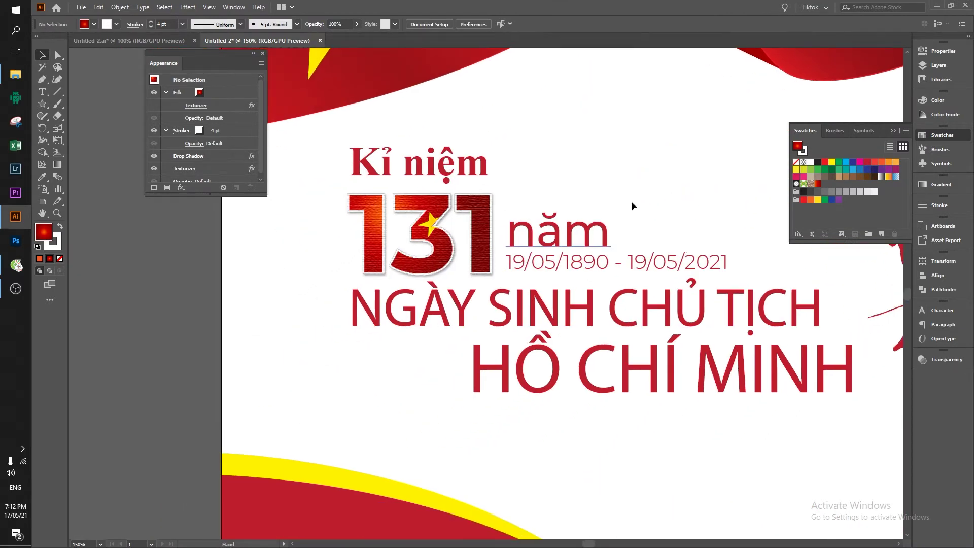
Step: Thin the star's stroke to 0.25 pt and nudge it into place on the 3
{"action": "scroll", "coordinate": [367, 270], "scroll_direction": "up", "scroll_amount": 4}
{"action": "key", "text": "a"}
{"action": "left_click", "coordinate": [436, 228]}
{"action": "left_click", "coordinate": [209, 25]}
{"action": "left_click", "coordinate": [223, 35]}
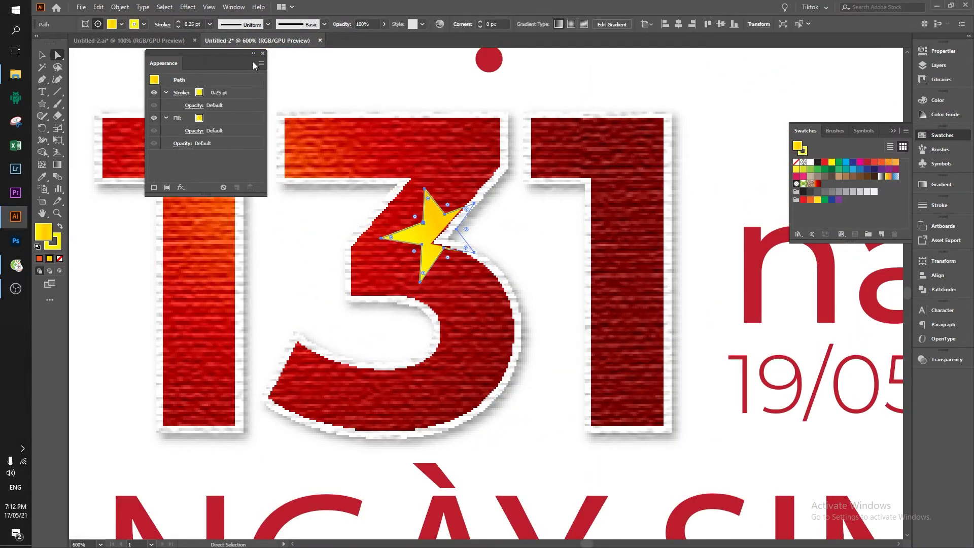
{"action": "left_click_drag", "start_coordinate": [432, 231], "coordinate": [430, 235]}
{"action": "key", "text": "v"}
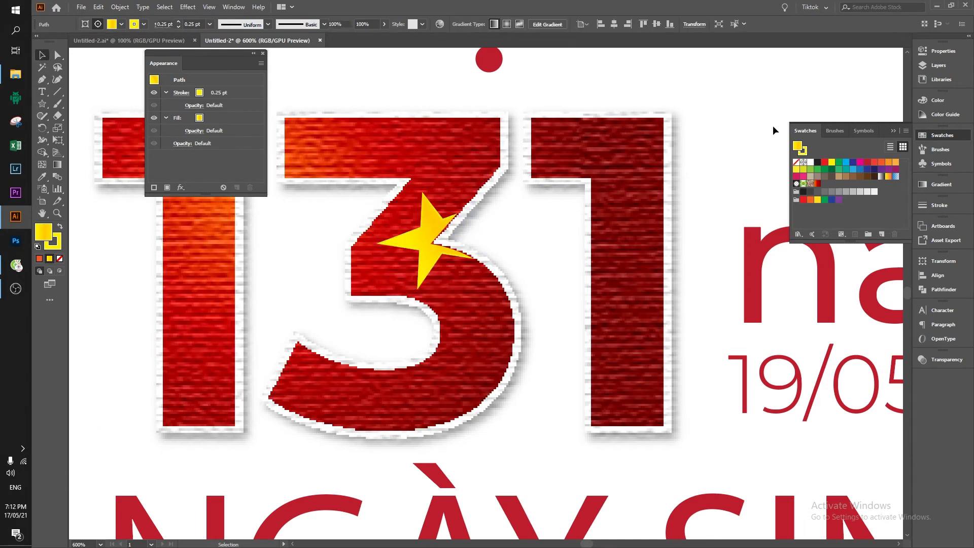
{"action": "key", "text": "ctrl+minus"}
{"action": "key", "text": "ctrl+minus"}
{"action": "key", "text": "ctrl+minus"}
Step: Change the word năm to a bolder Montserrat weight
{"action": "left_click", "coordinate": [502, 234]}
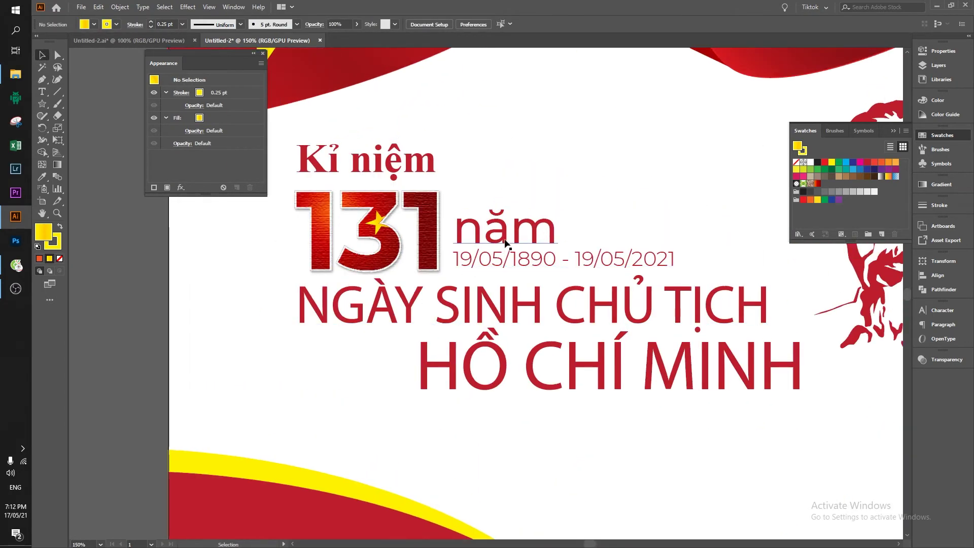
{"action": "key", "text": "a"}
{"action": "left_click", "coordinate": [490, 24]}
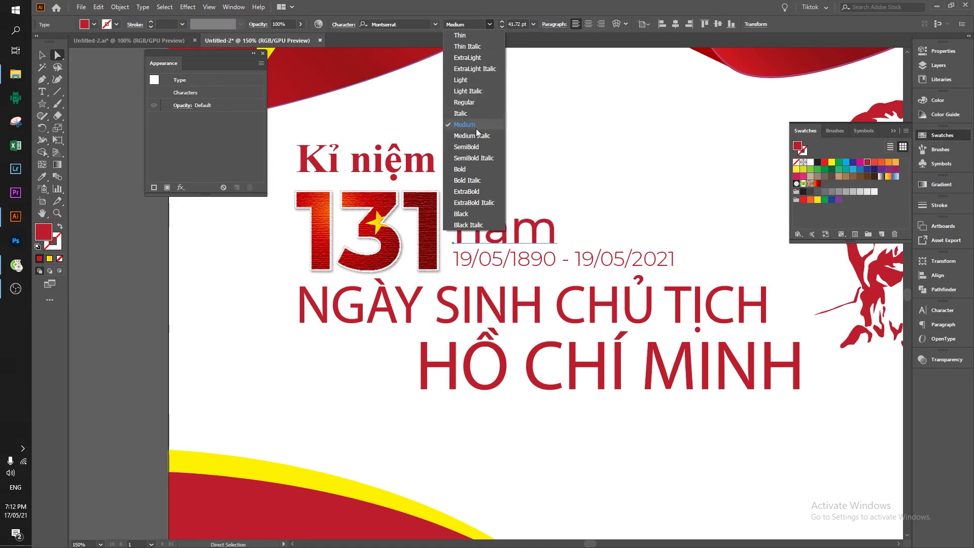
{"action": "left_click", "coordinate": [471, 150]}
{"action": "left_click", "coordinate": [580, 218]}
{"action": "left_click_drag", "start_coordinate": [546, 192], "coordinate": [521, 204]}
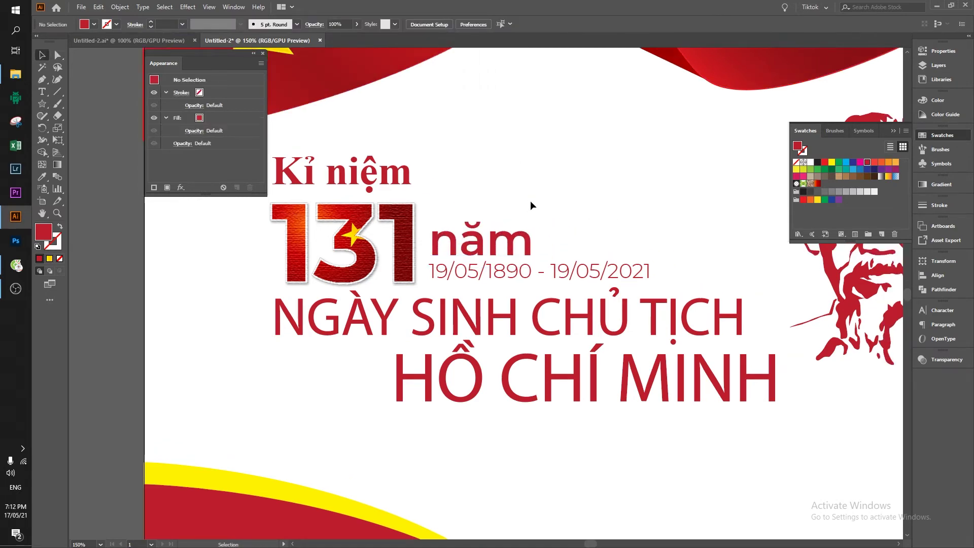
Step: Compare against the Untitled-2.ai reference poster and select the NGÀY SINH CHỦ TỊCH headline
{"action": "left_click", "coordinate": [134, 40]}
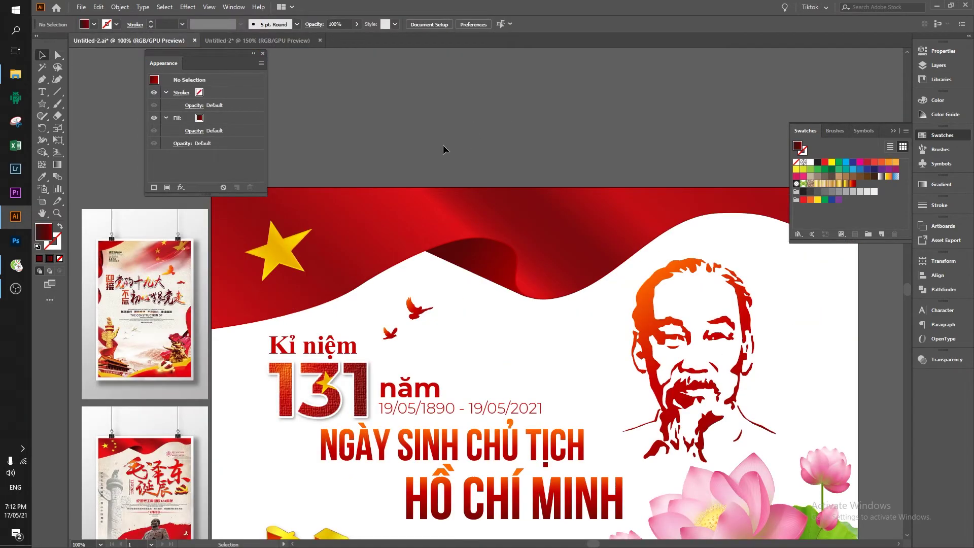
{"action": "left_click", "coordinate": [312, 43]}
{"action": "scroll", "coordinate": [533, 207], "scroll_direction": "down", "scroll_amount": 2}
{"action": "key", "text": "a"}
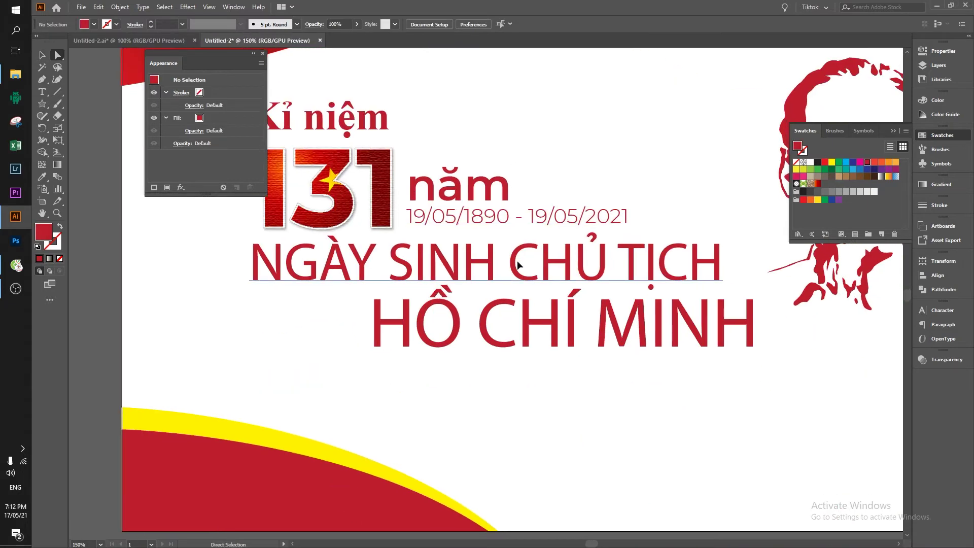
{"action": "left_click", "coordinate": [516, 260]}
{"action": "left_click", "coordinate": [172, 40]}
Step: Set both the NGÀY SINH CHỦ TỊCH and HỒ CHÍ MINH headlines in UTM Bebas
{"action": "left_click", "coordinate": [236, 40]}
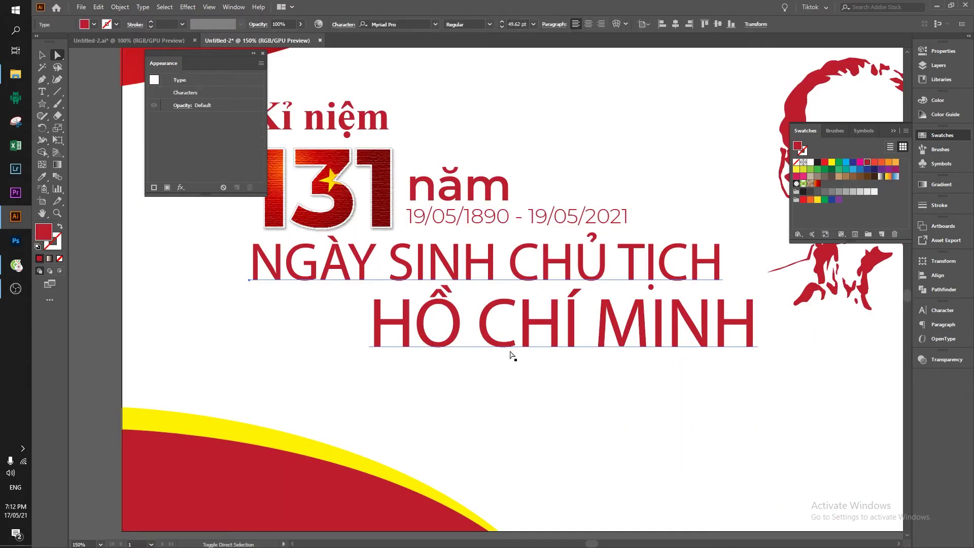
{"action": "left_click", "coordinate": [512, 347], "text": "shift"}
{"action": "type", "text": "utm bebas"}
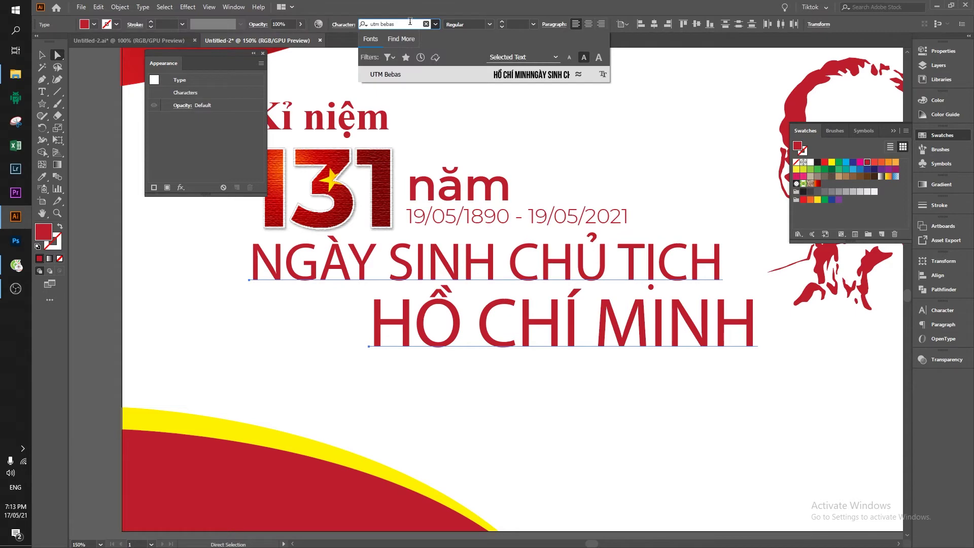
{"action": "key", "text": "Return"}
Step: Enlarge both headlines, then shrink NGÀY SINH CHỦ TỊCH slightly and shift it right
{"action": "key", "text": "v"}
{"action": "mouse_move", "coordinate": [629, 355]}
{"action": "left_mouse_down"}
{"action": "mouse_move", "coordinate": [809, 431]}
{"action": "mouse_move", "coordinate": [815, 422]}
{"action": "left_mouse_up"}
{"action": "left_click", "coordinate": [284, 324]}
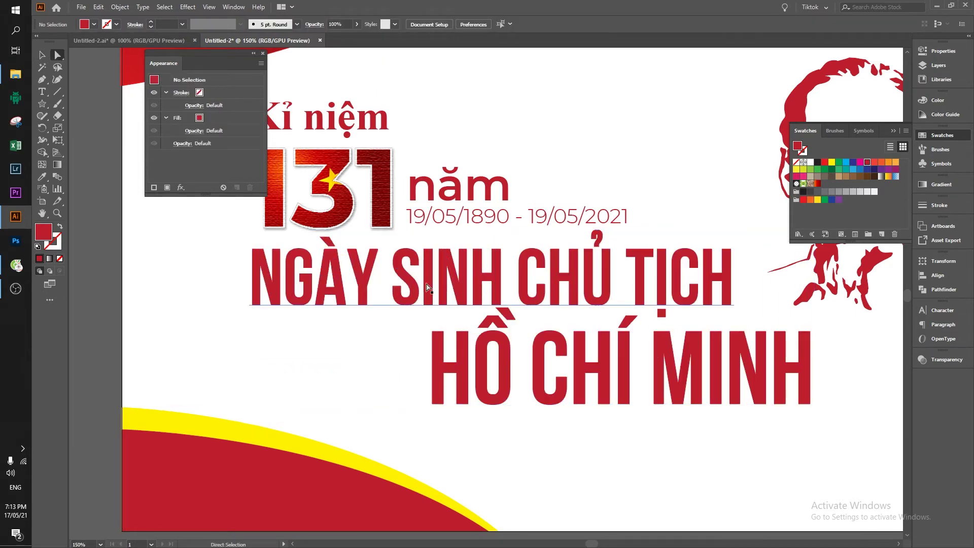
{"action": "left_click", "coordinate": [250, 308]}
{"action": "left_click_drag", "start_coordinate": [248, 320], "coordinate": [291, 311]}
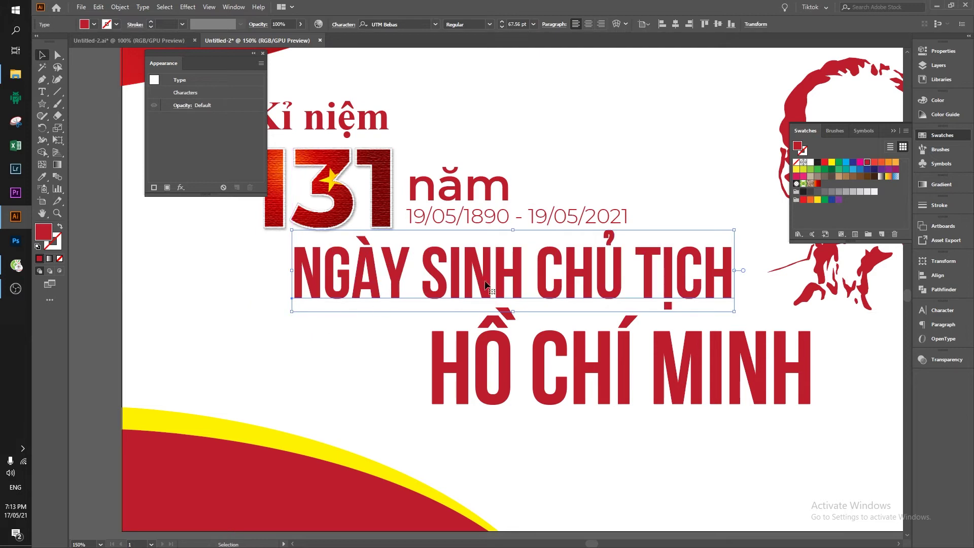
{"action": "left_click_drag", "start_coordinate": [481, 284], "coordinate": [487, 284]}
Step: Reset both headlines to default black fill with no stroke
{"action": "left_click", "coordinate": [637, 379]}
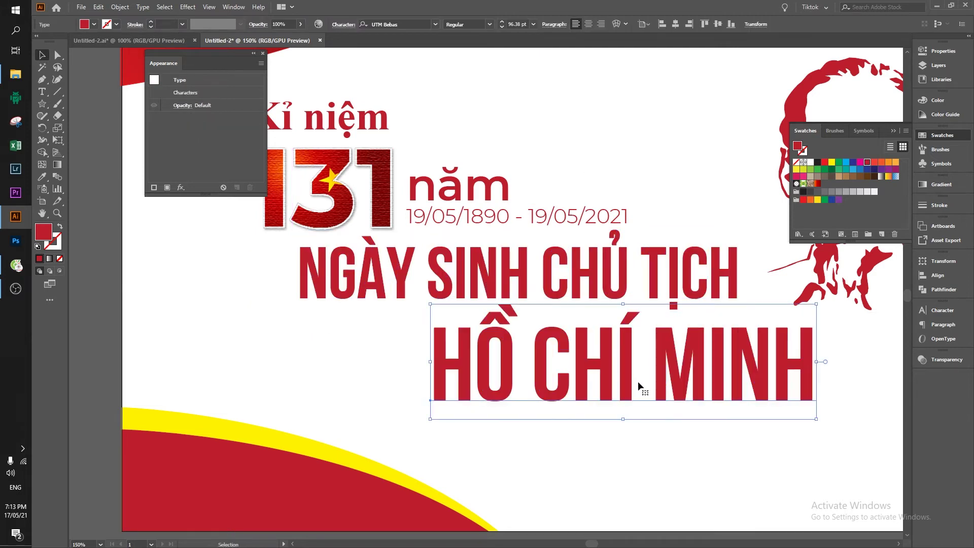
{"action": "left_click", "coordinate": [531, 282], "text": "shift"}
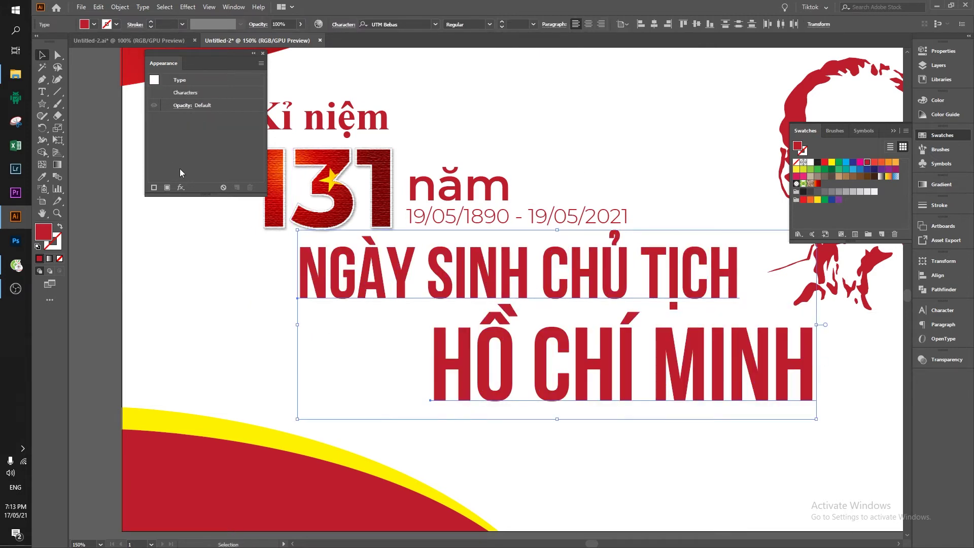
{"action": "key", "text": "d"}
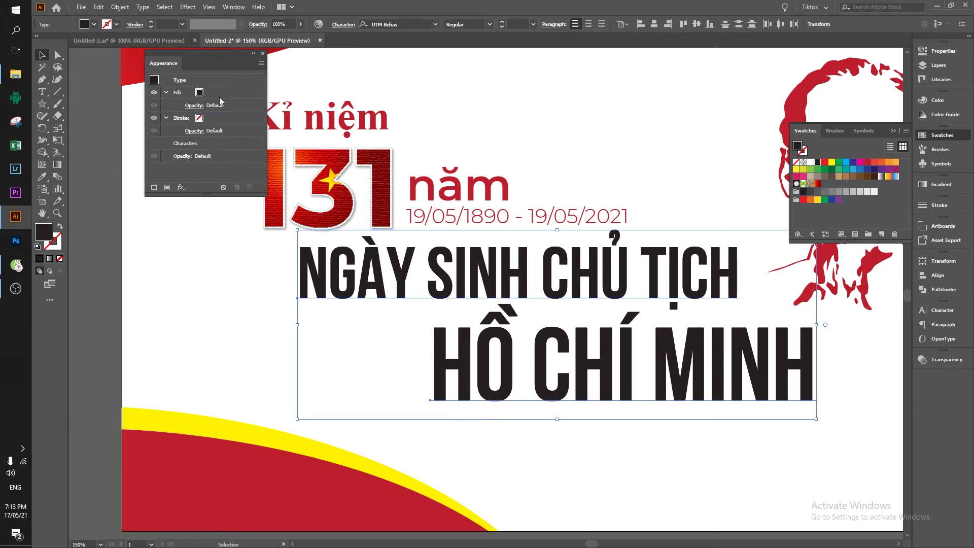
Step: Fill both headlines with the red-orange gradient running vertically
{"action": "left_click", "coordinate": [208, 93]}
{"action": "left_click", "coordinate": [143, 132]}
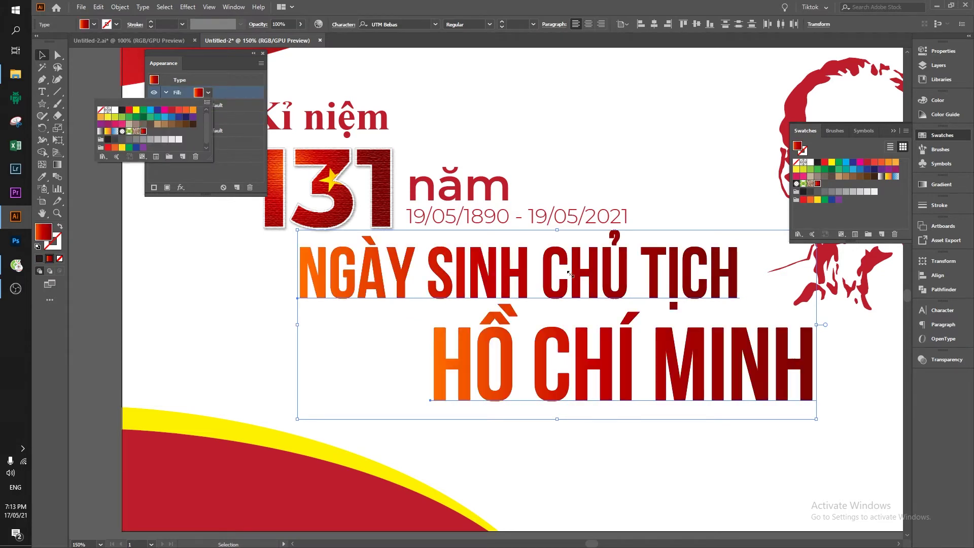
{"action": "key", "text": "g"}
{"action": "left_click_drag", "start_coordinate": [604, 315], "coordinate": [604, 378]}
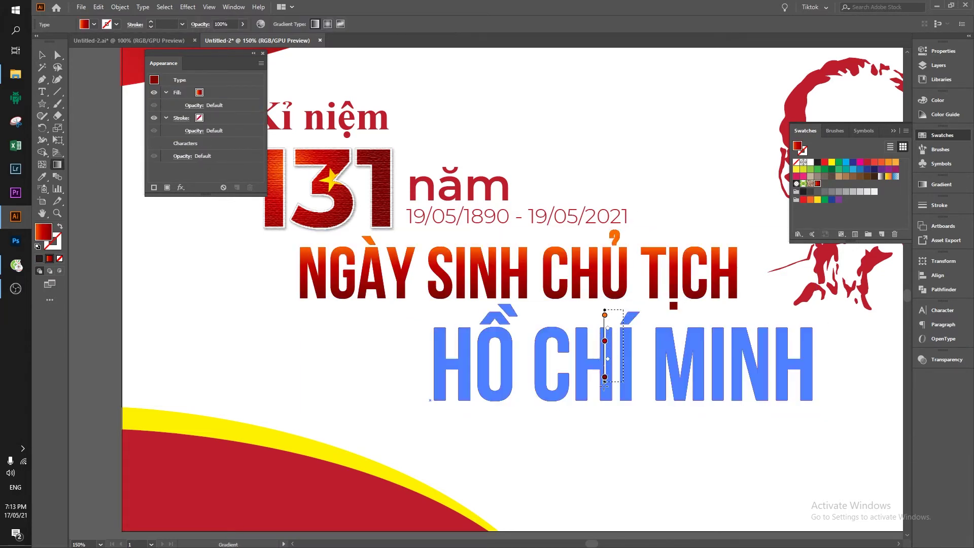
{"action": "key", "text": "v"}
{"action": "left_click", "coordinate": [391, 404]}
{"action": "left_click_drag", "start_coordinate": [382, 386], "coordinate": [400, 363]}
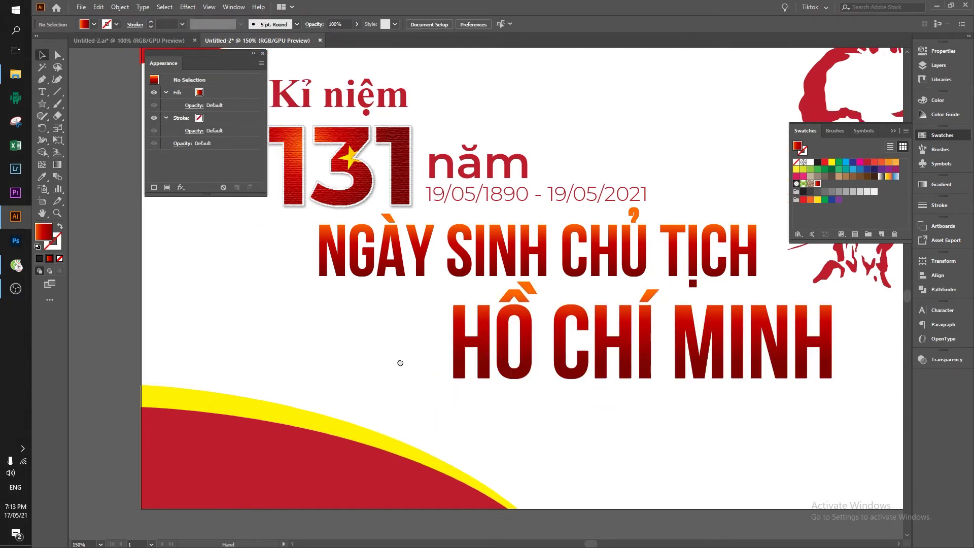
{"action": "scroll", "coordinate": [400, 363], "scroll_direction": "down", "scroll_amount": 1}
Step: Move the portrait's fill above its stroke and give it the red-orange gradient
{"action": "left_click", "coordinate": [663, 195]}
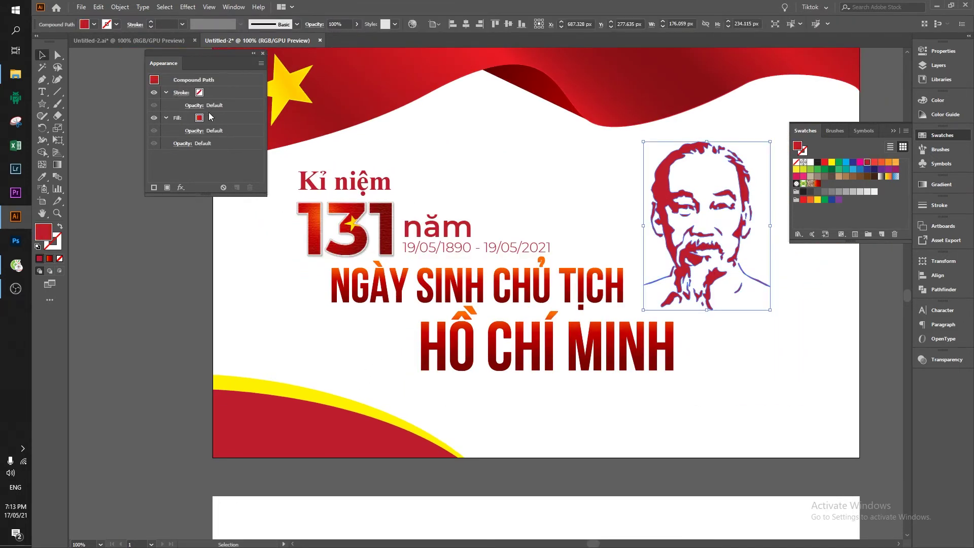
{"action": "left_click_drag", "start_coordinate": [211, 117], "coordinate": [213, 93]}
{"action": "left_click", "coordinate": [208, 92]}
{"action": "left_click", "coordinate": [143, 131]}
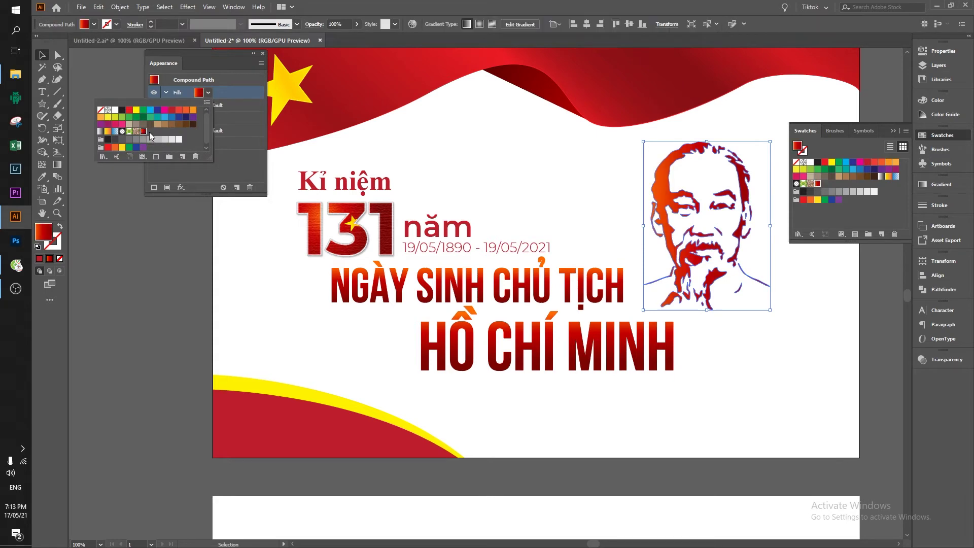
{"action": "left_click", "coordinate": [811, 299]}
Step: Pan and zoom across the banner to review the finished design
{"action": "left_click_drag", "start_coordinate": [813, 298], "coordinate": [778, 316]}
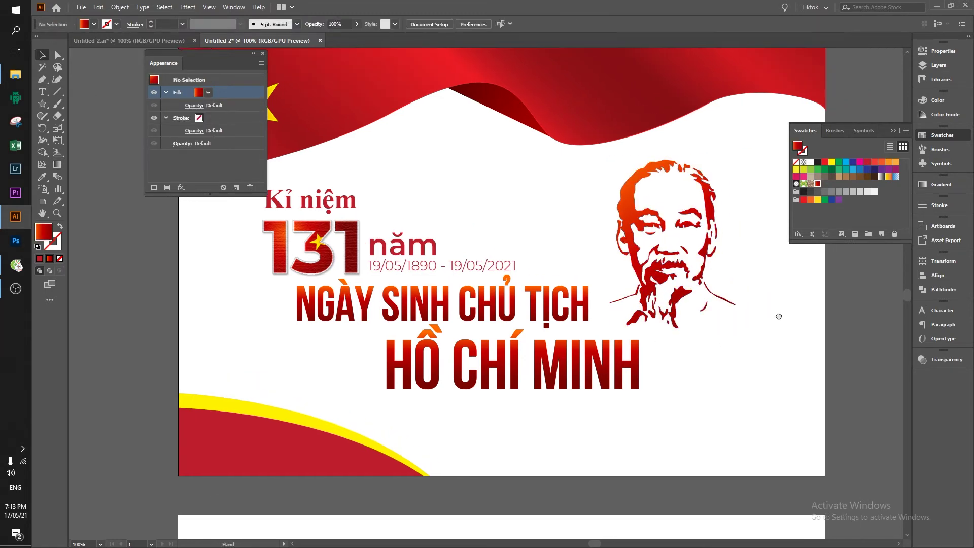
{"action": "scroll", "coordinate": [762, 304], "scroll_direction": "down", "scroll_amount": 1}
{"action": "scroll", "coordinate": [690, 409], "scroll_direction": "up", "scroll_amount": 1}
{"action": "left_click", "coordinate": [659, 330]}
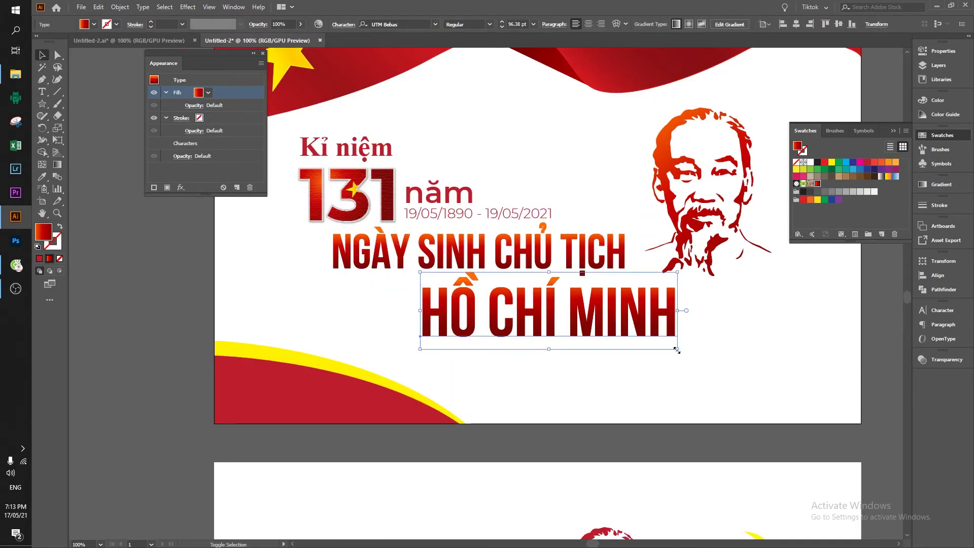
{"action": "left_click", "coordinate": [690, 355]}
{"action": "left_click_drag", "start_coordinate": [558, 271], "coordinate": [600, 318]}
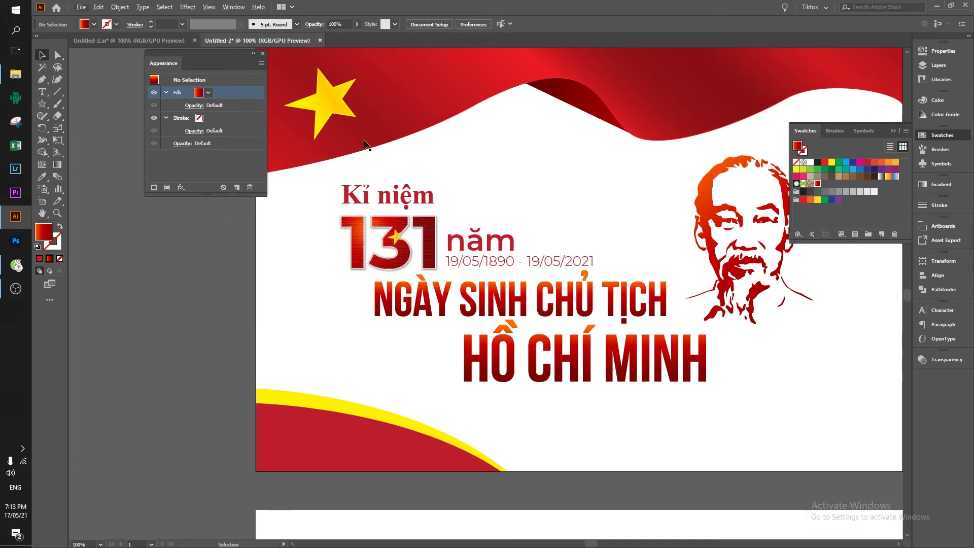
{"action": "scroll", "coordinate": [563, 200], "scroll_direction": "down", "scroll_amount": 10}
Step: Move both dove photos next to the first artboard and select the top dove
{"action": "key", "text": "ctrl+minus"}
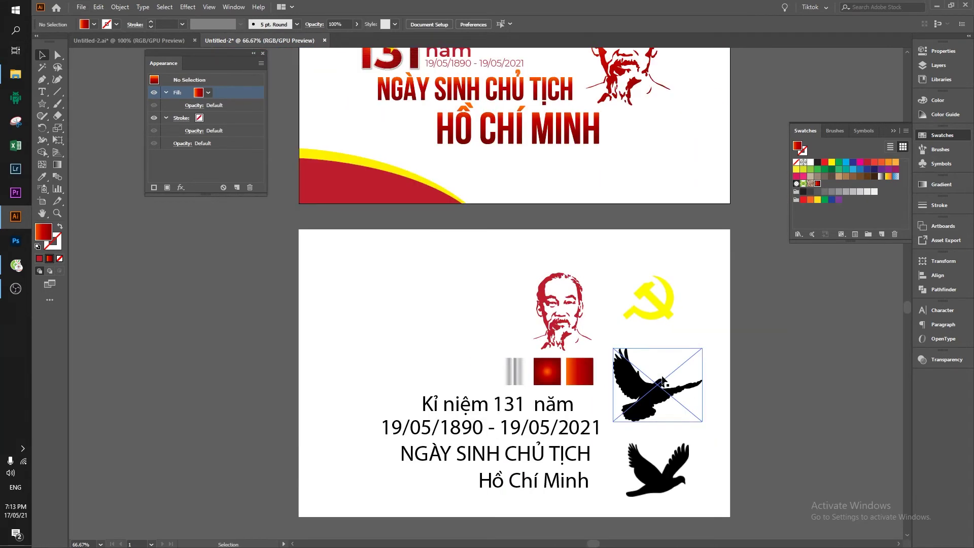
{"action": "left_click", "coordinate": [671, 433]}
{"action": "left_click", "coordinate": [685, 386], "text": "shift"}
{"action": "left_click_drag", "start_coordinate": [717, 334], "coordinate": [624, 398]}
{"action": "mouse_move", "coordinate": [607, 439]}
{"action": "left_mouse_down"}
{"action": "mouse_move", "coordinate": [724, 134]}
{"action": "mouse_move", "coordinate": [593, 180]}
{"action": "left_mouse_up"}
{"action": "key", "text": "ctrl+plus"}
{"action": "left_click", "coordinate": [538, 223]}
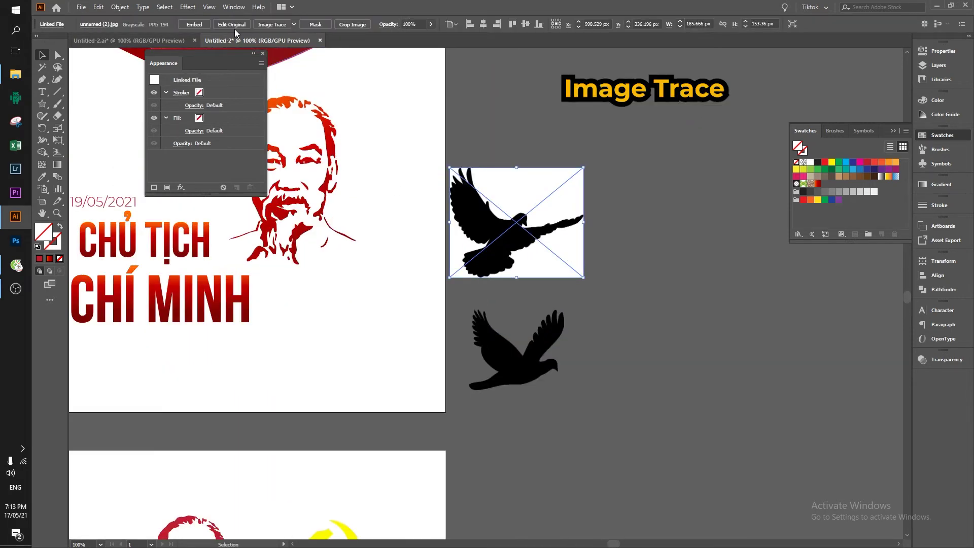
Step: Image Trace the top dove and delete its white background pieces
{"action": "left_click", "coordinate": [282, 24]}
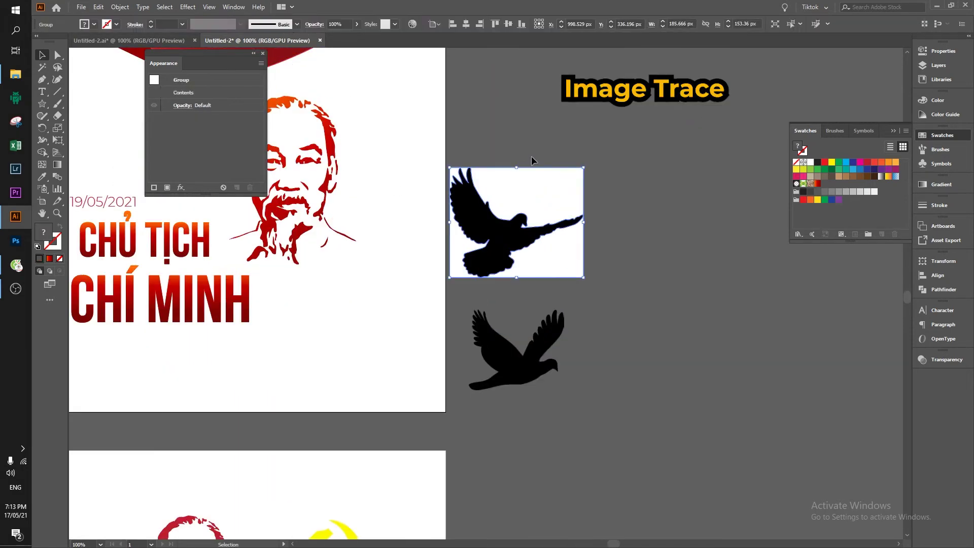
{"action": "key", "text": "a"}
{"action": "left_click", "coordinate": [570, 260]}
{"action": "key", "text": "Delete"}
{"action": "scroll", "coordinate": [458, 199], "scroll_direction": "up", "scroll_amount": 3}
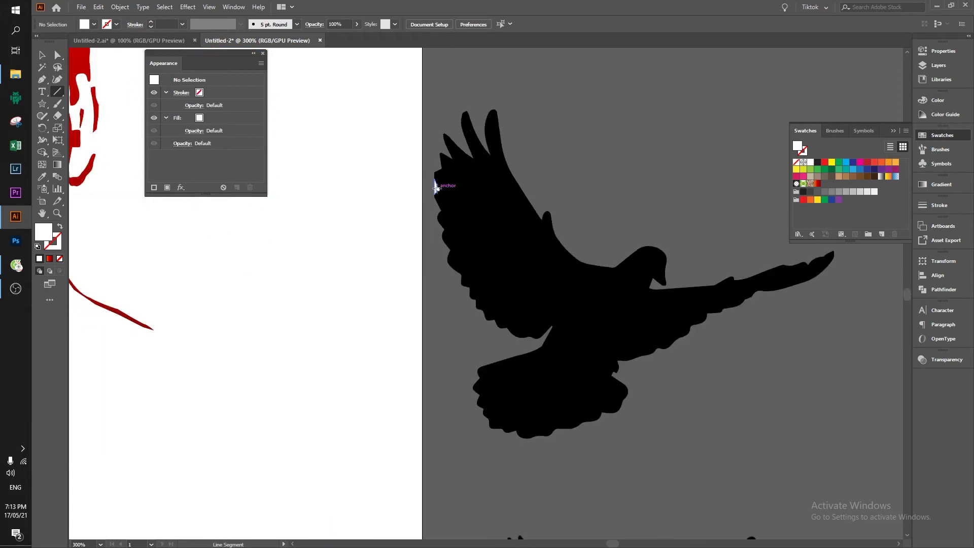
{"action": "left_click", "coordinate": [436, 186]}
{"action": "key", "text": "Delete"}
{"action": "key", "text": "v"}
{"action": "key", "text": "ctrl+1"}
Step: Fill the traced dove with the red-orange gradient, move it onto the banner and shrink it
{"action": "left_click", "coordinate": [637, 218]}
{"action": "left_click", "coordinate": [818, 183]}
{"action": "left_click_drag", "start_coordinate": [685, 153], "coordinate": [846, 238]}
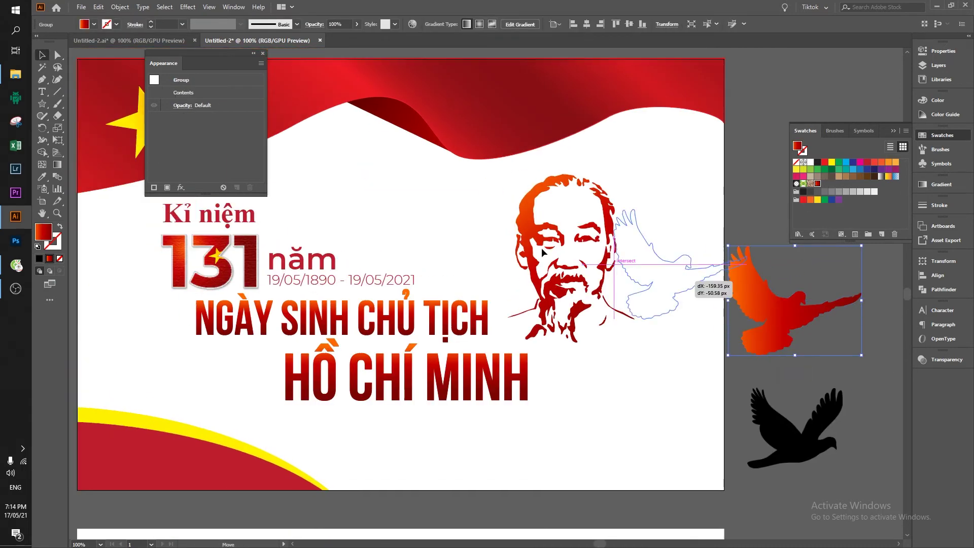
{"action": "left_click_drag", "start_coordinate": [781, 284], "coordinate": [586, 238]}
{"action": "left_click_drag", "start_coordinate": [695, 198], "coordinate": [645, 246]}
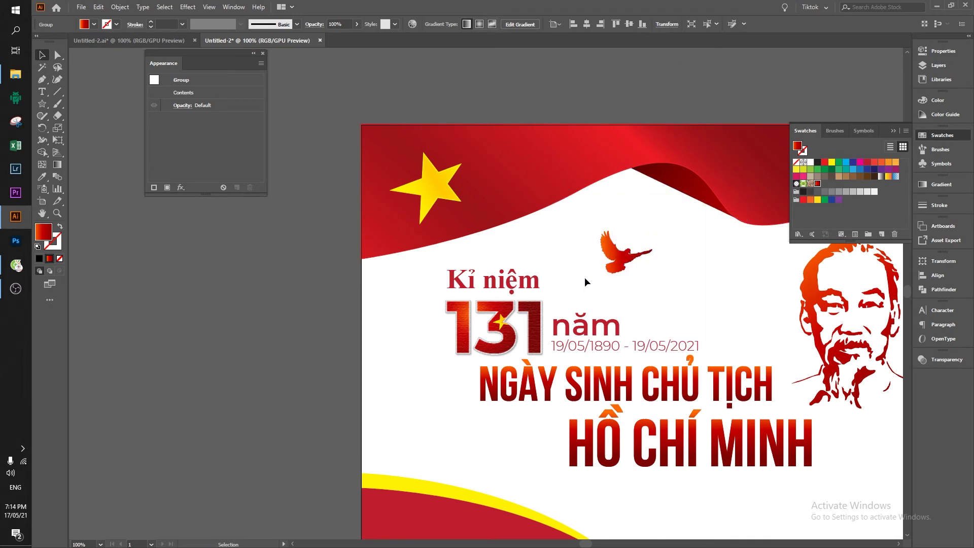
Step: Move the black dove beside the red one, then Image Trace and Expand it
{"action": "left_click_drag", "start_coordinate": [464, 125], "coordinate": [616, 218]}
{"action": "left_click_drag", "start_coordinate": [570, 78], "coordinate": [639, 277]}
{"action": "left_click", "coordinate": [322, 24]}
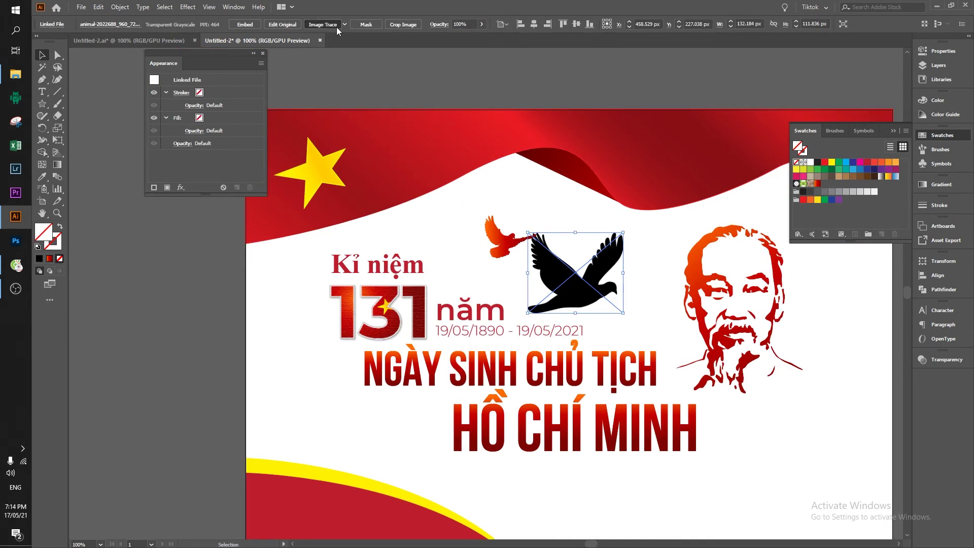
{"action": "scroll", "coordinate": [600, 269], "scroll_direction": "up", "scroll_amount": 2}
{"action": "left_click", "coordinate": [288, 24]}
{"action": "key", "text": "a"}
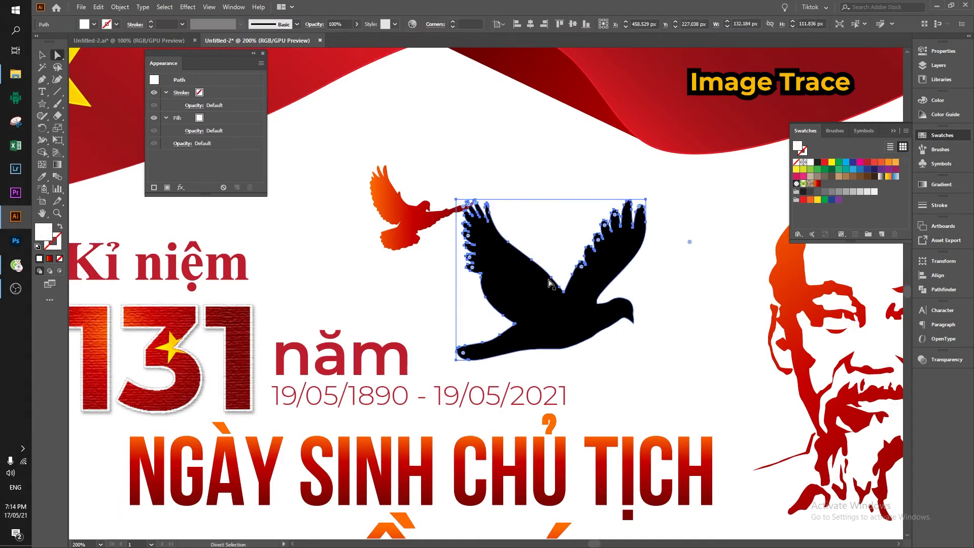
{"action": "left_click", "coordinate": [686, 239]}
Step: Fill the second dove with the red gradient and shrink it around its centre
{"action": "key", "text": "v"}
{"action": "left_click", "coordinate": [603, 301]}
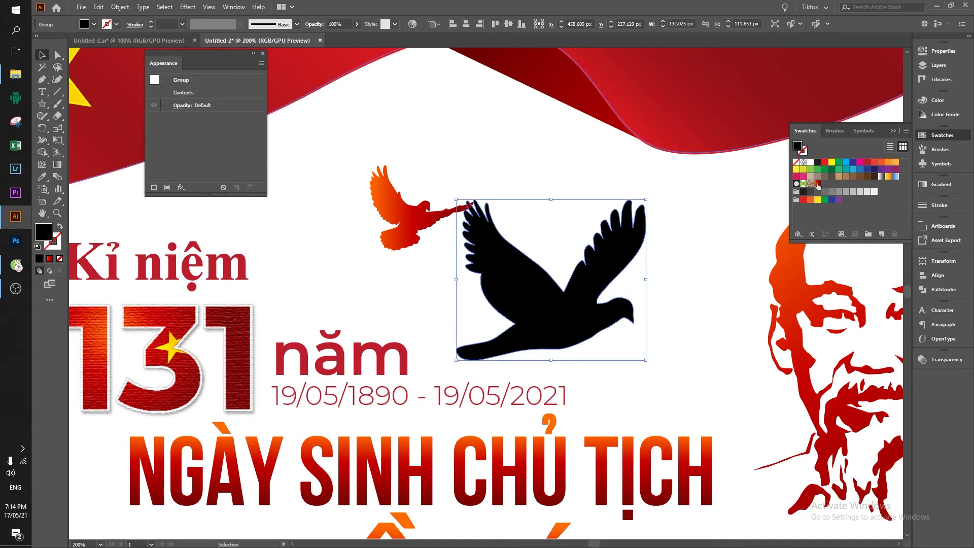
{"action": "left_click", "coordinate": [817, 183]}
{"action": "left_click_drag", "start_coordinate": [645, 199], "coordinate": [586, 250]}
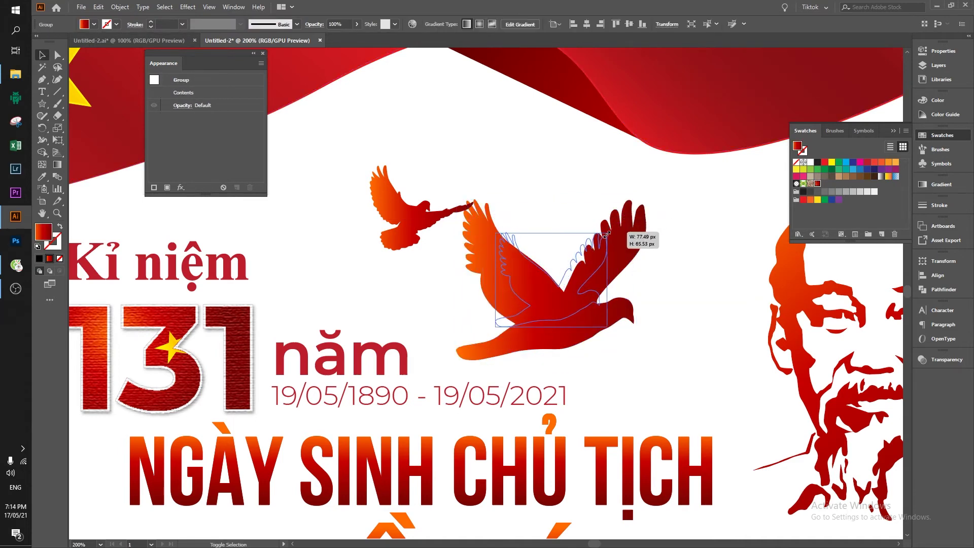
Step: Place the small dove beside the big dove and scale the big dove down
{"action": "left_click", "coordinate": [150, 40]}
{"action": "left_click", "coordinate": [226, 40]}
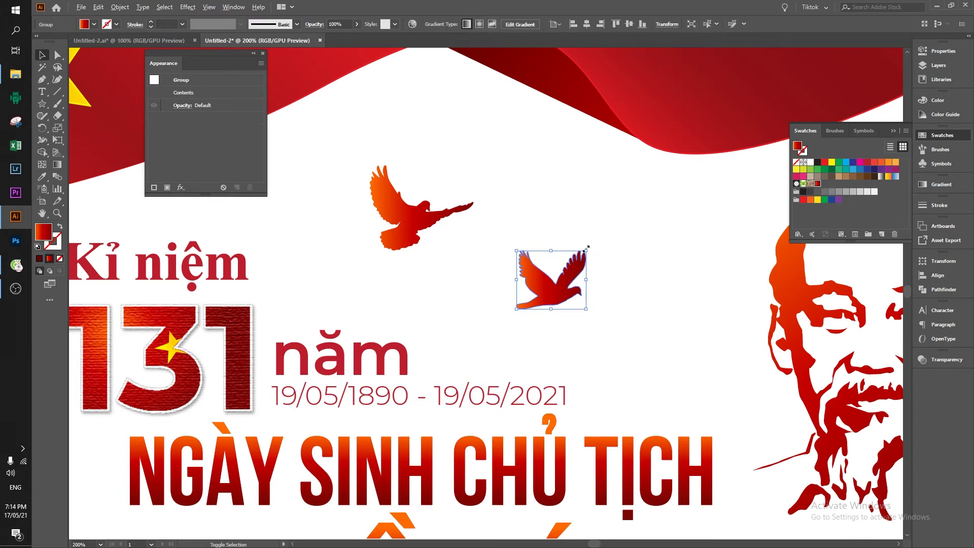
{"action": "mouse_move", "coordinate": [541, 281]}
{"action": "left_mouse_down"}
{"action": "mouse_move", "coordinate": [698, 322]}
{"action": "mouse_move", "coordinate": [479, 280]}
{"action": "left_mouse_up"}
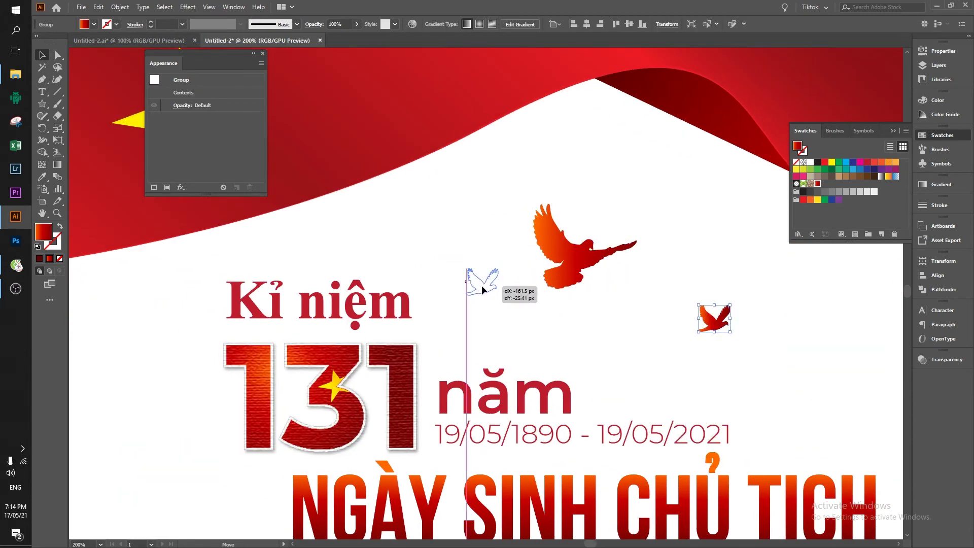
{"action": "left_click", "coordinate": [583, 239]}
{"action": "left_click_drag", "start_coordinate": [638, 202], "coordinate": [579, 254]}
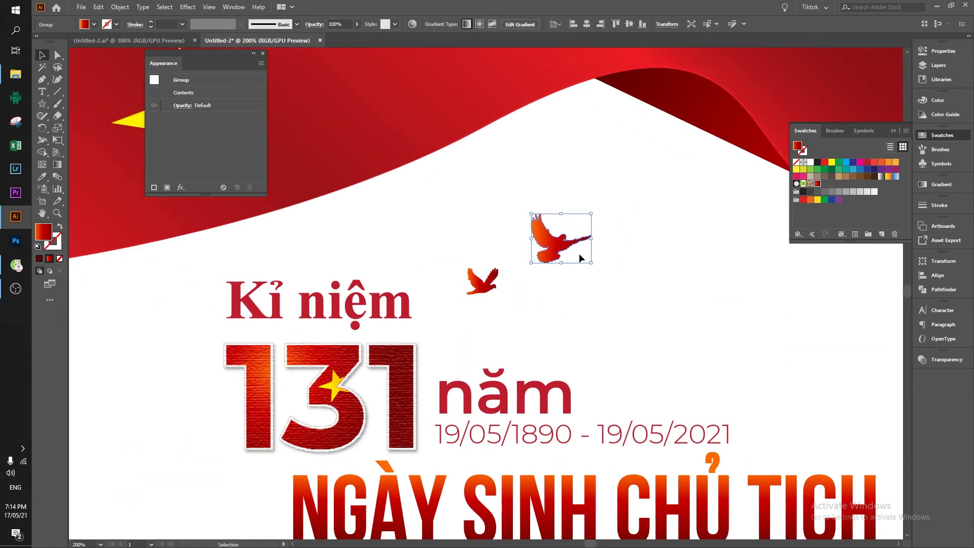
{"action": "left_click", "coordinate": [629, 263]}
Step: Nudge the small dove into place above the headline and zoom out to both artboards
{"action": "key", "text": "ctrl+minus"}
{"action": "key", "text": "ctrl+minus"}
{"action": "key", "text": "ctrl+minus"}
{"action": "scroll", "coordinate": [500, 214], "scroll_direction": "up", "scroll_amount": 4}
{"action": "left_click_drag", "start_coordinate": [481, 243], "coordinate": [504, 215]}
{"action": "left_click", "coordinate": [608, 167]}
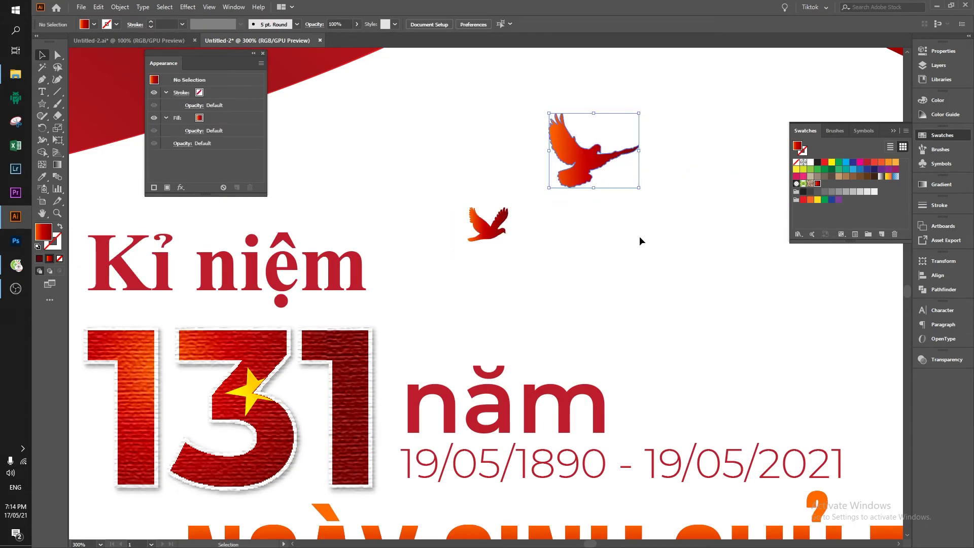
{"action": "left_click", "coordinate": [639, 236]}
{"action": "key", "text": "ctrl+minus"}
{"action": "key", "text": "ctrl+minus"}
{"action": "key", "text": "ctrl+minus"}
{"action": "left_click_drag", "start_coordinate": [857, 203], "coordinate": [666, 203]}
{"action": "key", "text": "ctrl+minus"}
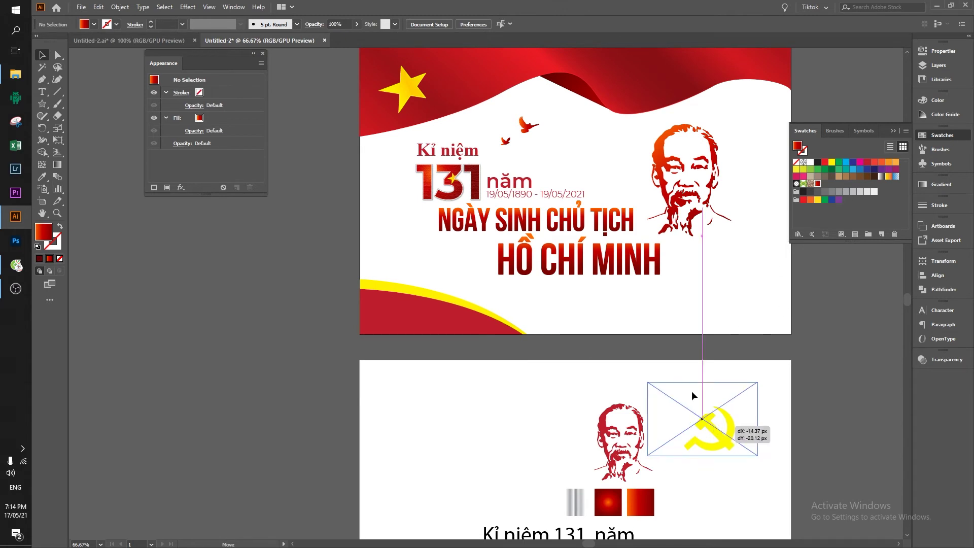
Step: Move the hammer-and-sickle off the artboard, expand its tracing and delete the white background
{"action": "left_click_drag", "start_coordinate": [695, 397], "coordinate": [320, 294]}
{"action": "left_click_drag", "start_coordinate": [320, 346], "coordinate": [399, 359]}
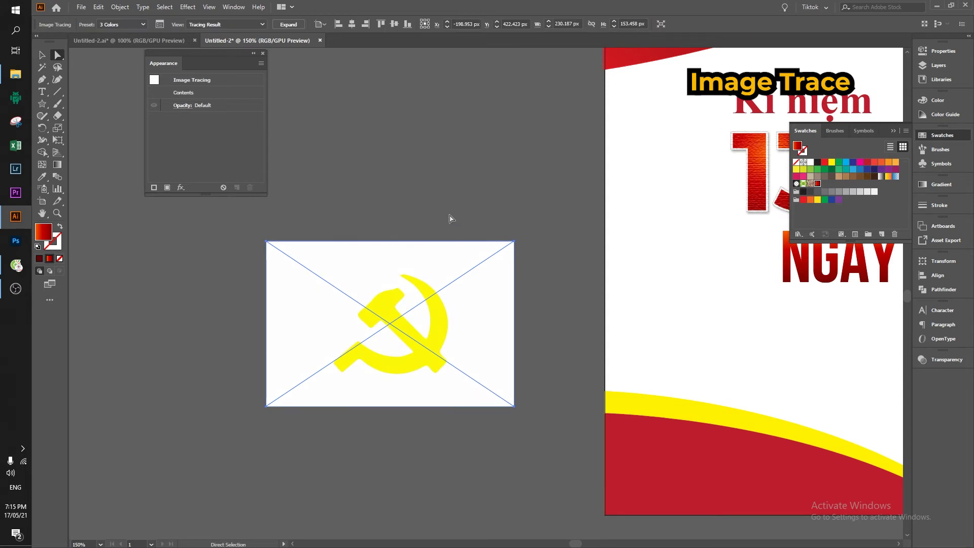
{"action": "key", "text": "v"}
{"action": "left_click", "coordinate": [294, 24]}
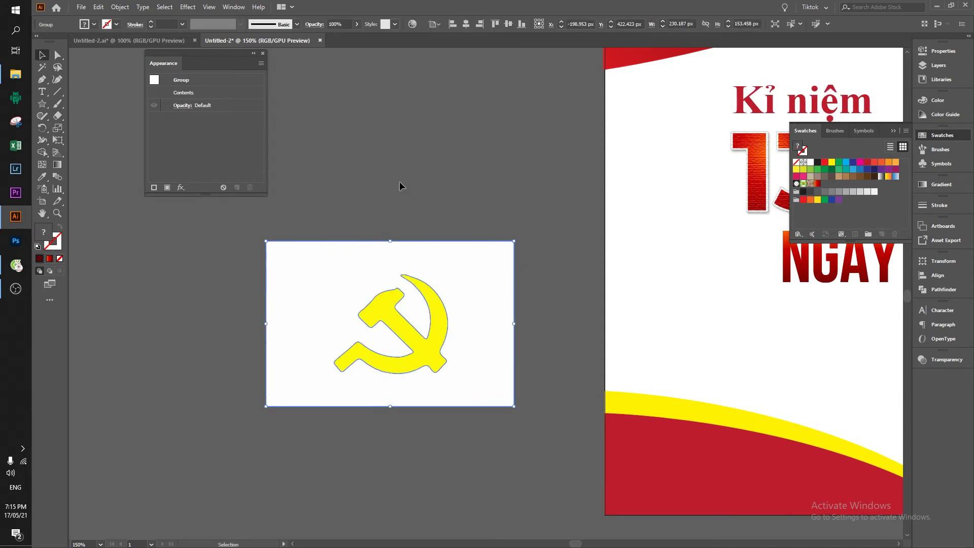
{"action": "left_click", "coordinate": [426, 229]}
{"action": "left_click", "coordinate": [475, 342]}
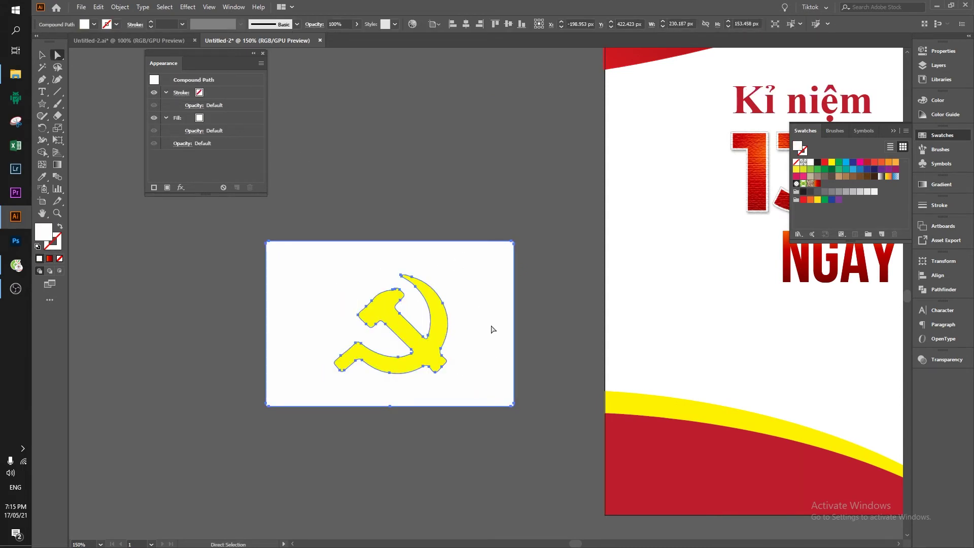
{"action": "key", "text": "Delete"}
Step: Duplicate the yellow hammer-and-sickle symbol beside the banner
{"action": "scroll", "coordinate": [491, 319], "scroll_direction": "up", "scroll_amount": 3}
{"action": "scroll", "coordinate": [559, 256], "scroll_direction": "down", "scroll_amount": 2}
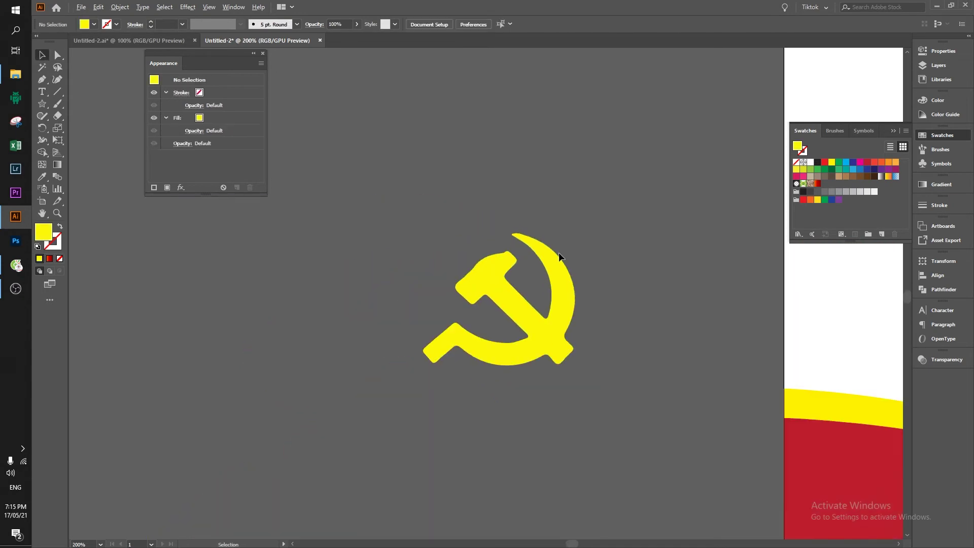
{"action": "scroll", "coordinate": [559, 256], "scroll_direction": "down", "scroll_amount": 2}
{"action": "scroll", "coordinate": [413, 313], "scroll_direction": "down", "scroll_amount": 2}
{"action": "scroll", "coordinate": [356, 233], "scroll_direction": "down", "scroll_amount": 1}
{"action": "scroll", "coordinate": [357, 227], "scroll_direction": "up", "scroll_amount": 1}
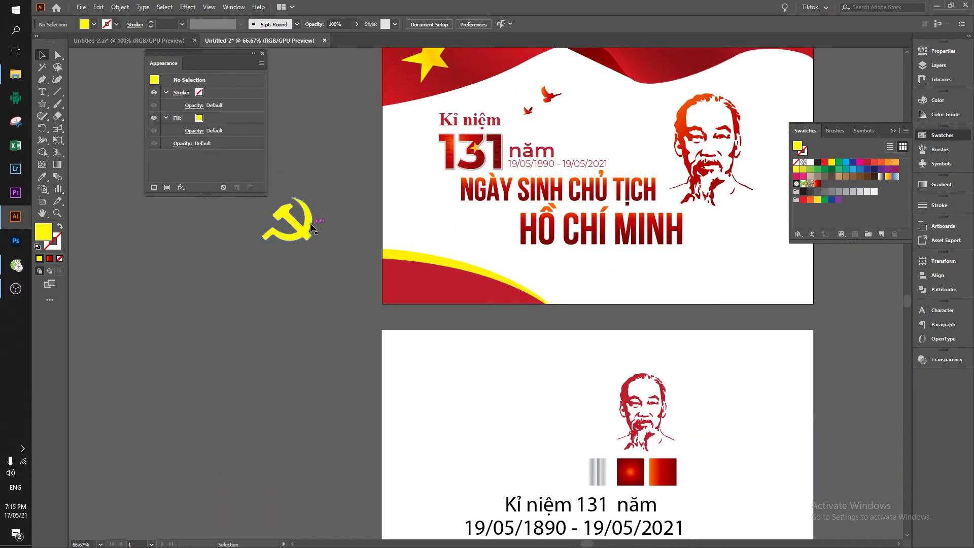
{"action": "mouse_move", "coordinate": [312, 227]}
{"action": "left_mouse_down"}
{"action": "mouse_move", "coordinate": [442, 276]}
{"action": "mouse_move", "coordinate": [414, 186]}
{"action": "left_mouse_up"}
{"action": "mouse_move", "coordinate": [379, 296]}
{"action": "left_mouse_down"}
{"action": "mouse_move", "coordinate": [409, 334]}
{"action": "mouse_move", "coordinate": [339, 238]}
{"action": "left_mouse_up"}
{"action": "scroll", "coordinate": [409, 335], "scroll_direction": "down", "scroll_amount": 3}
{"action": "scroll", "coordinate": [408, 334], "scroll_direction": "down", "scroll_amount": 3}
{"action": "scroll", "coordinate": [434, 335], "scroll_direction": "up", "scroll_amount": 4}
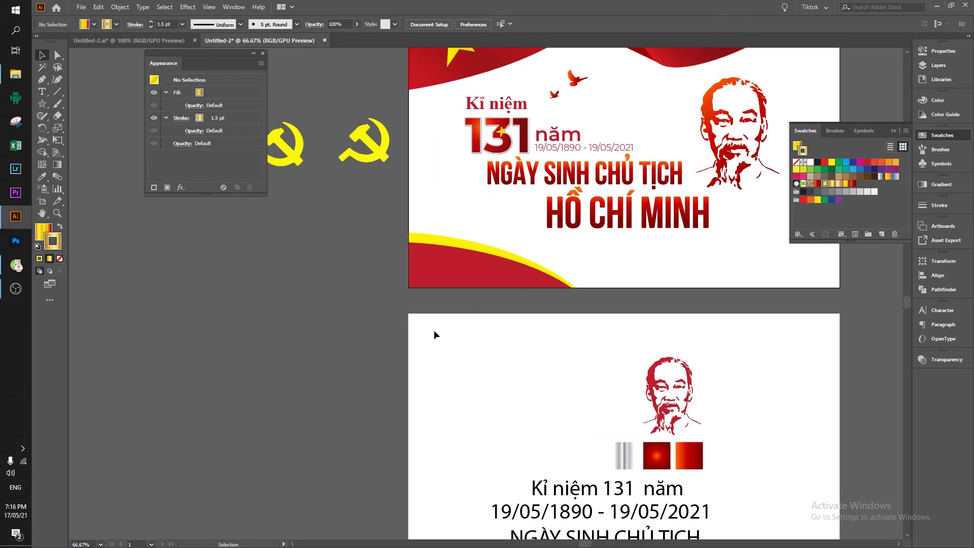
{"action": "scroll", "coordinate": [446, 242], "scroll_direction": "up", "scroll_amount": 1}
{"action": "mouse_move", "coordinate": [446, 241]}
{"action": "left_mouse_down"}
{"action": "mouse_move", "coordinate": [405, 372]}
{"action": "mouse_move", "coordinate": [345, 371]}
{"action": "left_mouse_up"}
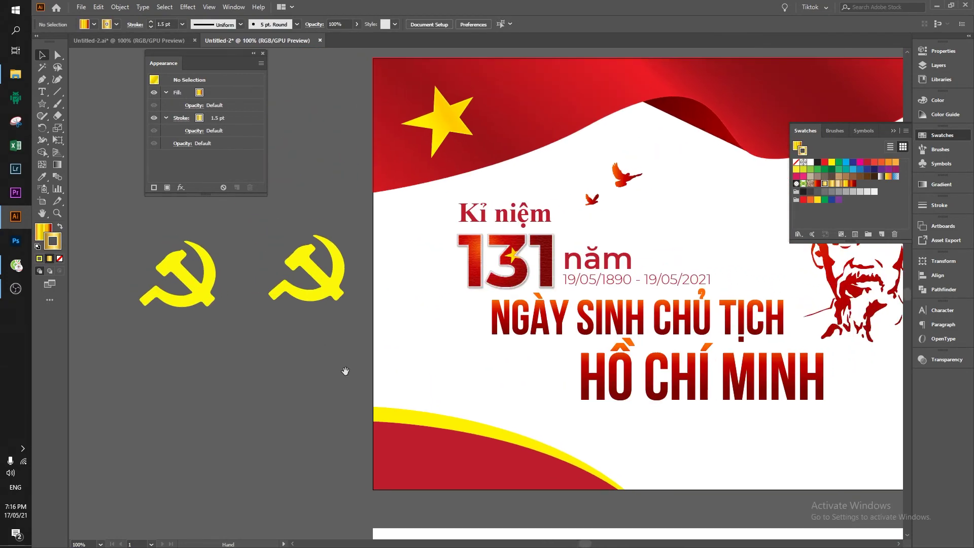
{"action": "left_click", "coordinate": [894, 131]}
Step: Apply 3D Extrude & Bevel to the second emblem using the Isometric Top angle
{"action": "left_click", "coordinate": [315, 283]}
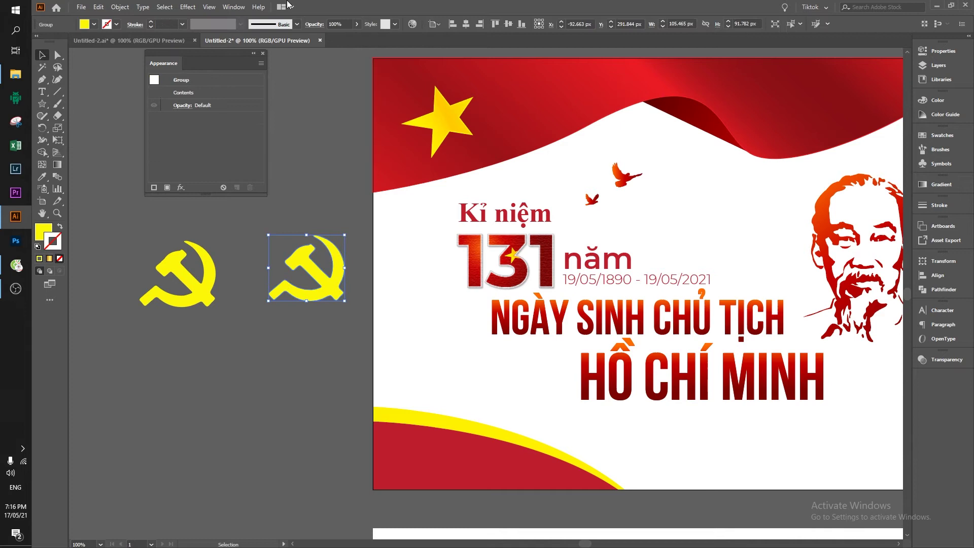
{"action": "left_click", "coordinate": [187, 7]}
{"action": "left_click", "coordinate": [327, 66]}
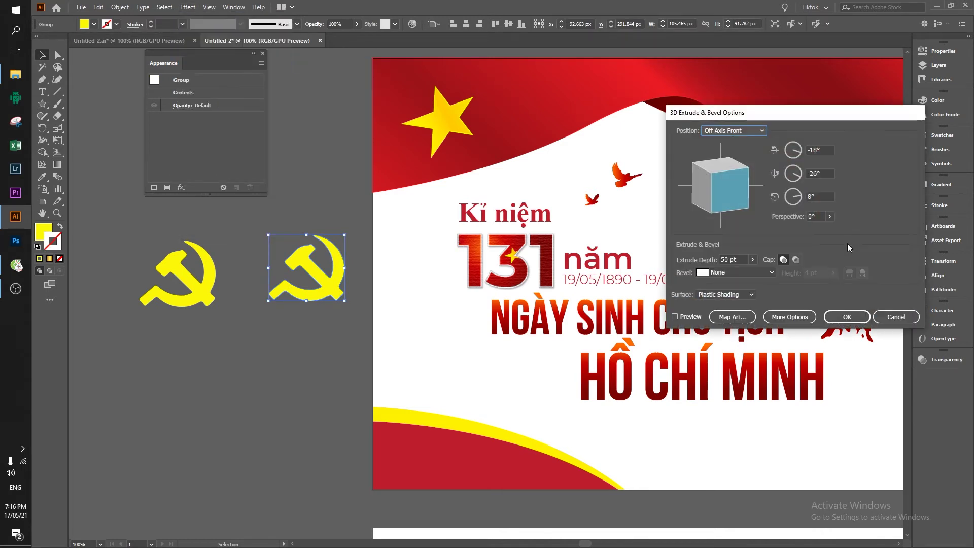
{"action": "left_click", "coordinate": [734, 130]}
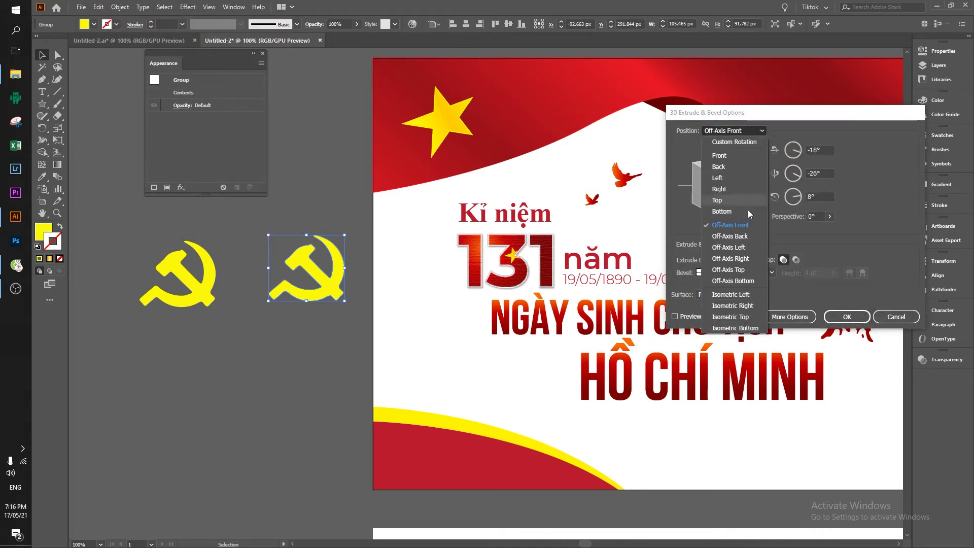
{"action": "left_click", "coordinate": [735, 270]}
{"action": "left_click", "coordinate": [744, 131]}
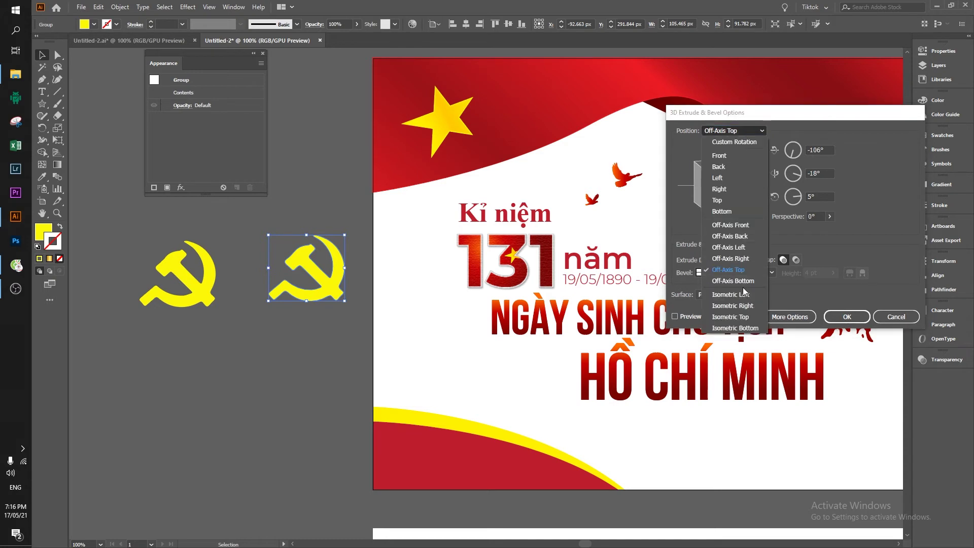
{"action": "left_click", "coordinate": [748, 317]}
Step: Preview the extrusion, rotate it to a custom 10°, 58°, -75° angle and lower the depth
{"action": "key", "text": "alt+p"}
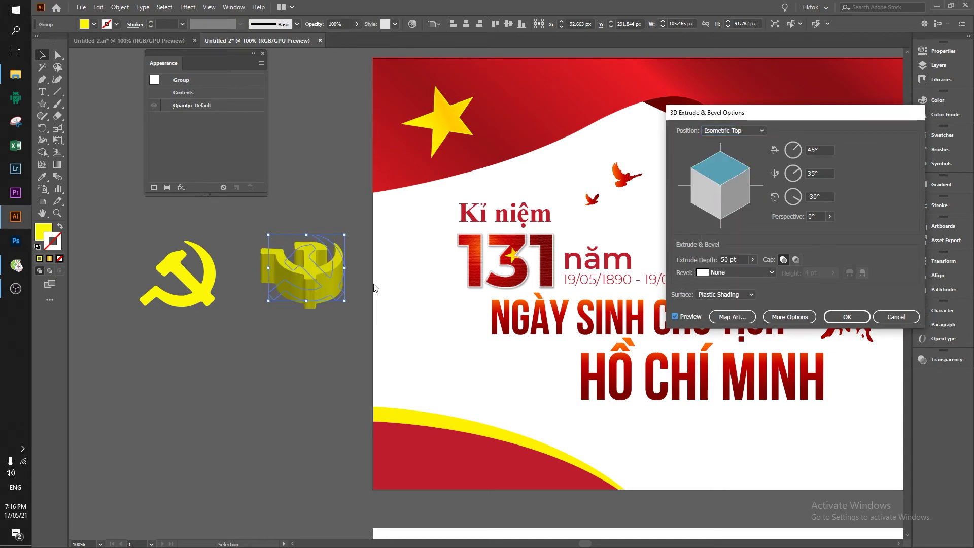
{"action": "mouse_move", "coordinate": [748, 196]}
{"action": "left_mouse_down"}
{"action": "mouse_move", "coordinate": [747, 183]}
{"action": "mouse_move", "coordinate": [705, 195]}
{"action": "mouse_move", "coordinate": [731, 205]}
{"action": "left_mouse_up"}
{"action": "type", "text": "10"}
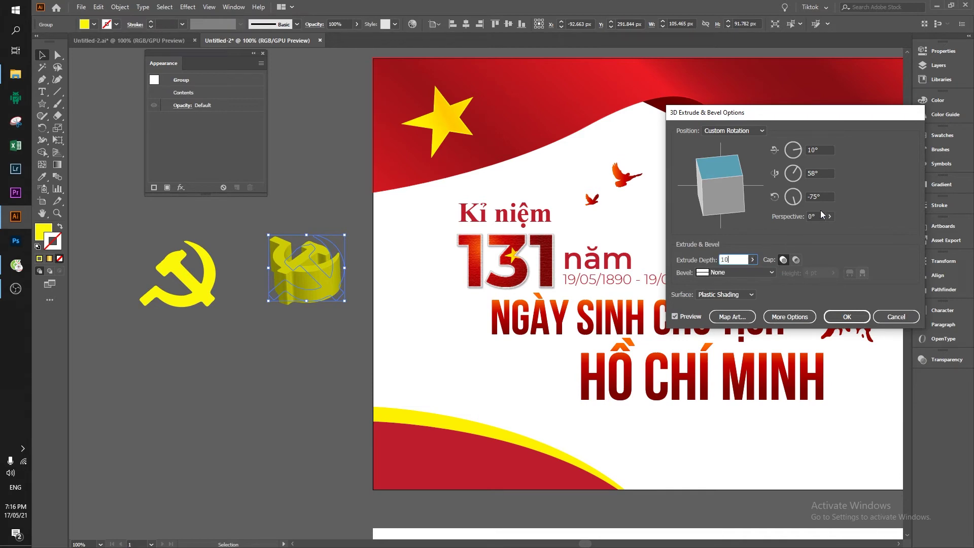
{"action": "left_click", "coordinate": [680, 318]}
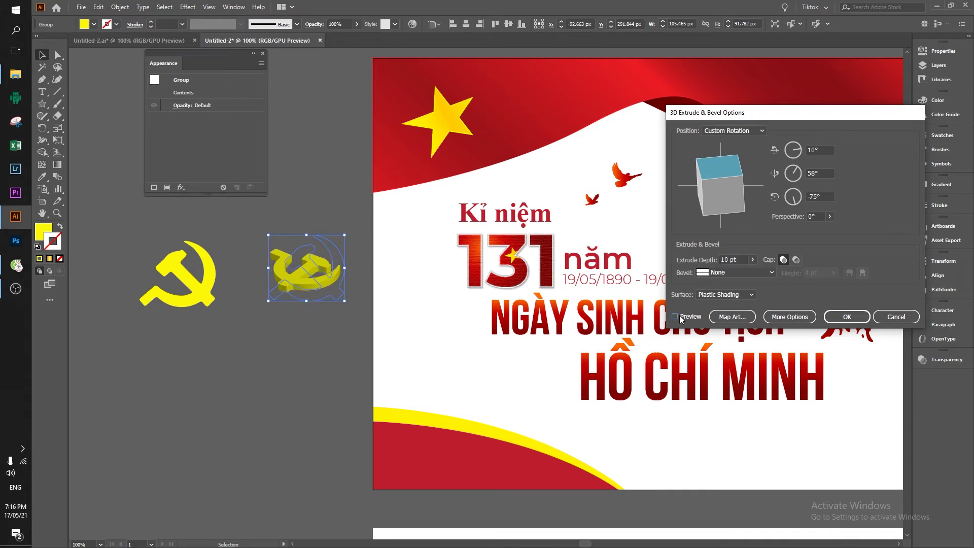
{"action": "scroll", "coordinate": [740, 259], "scroll_direction": "up", "scroll_amount": 6}
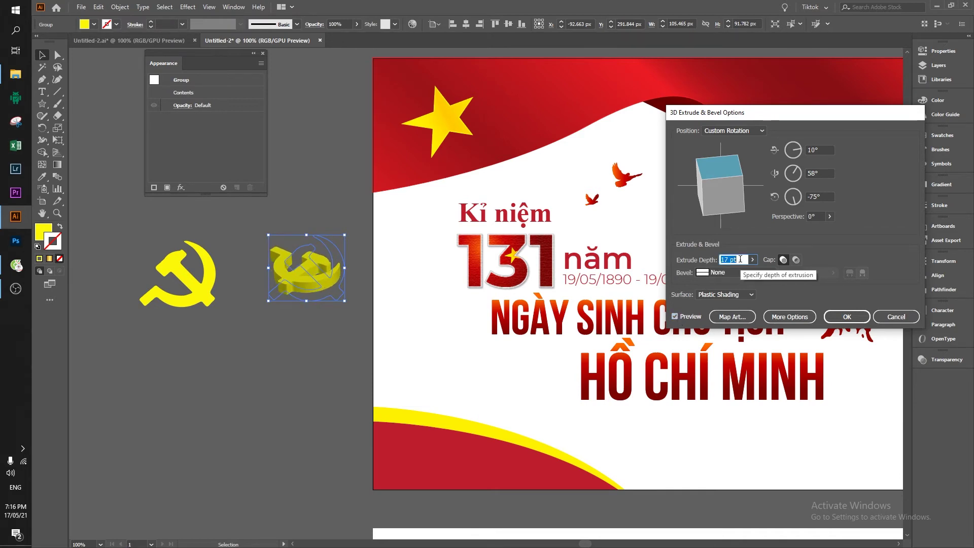
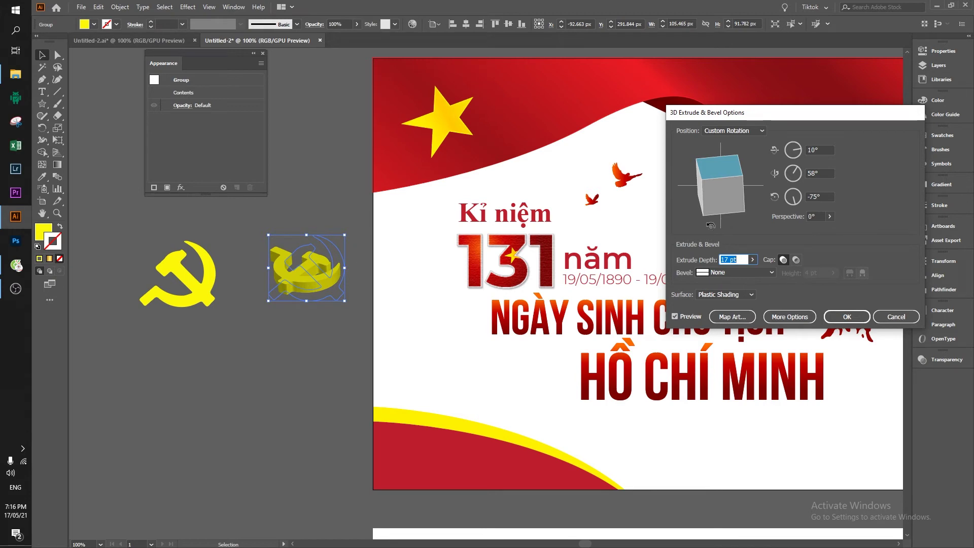
Step: Rotate the extrusion to about -7°, 57°, -97° with 20 pt depth and Plastic Shading
{"action": "left_click_drag", "start_coordinate": [710, 225], "coordinate": [714, 210]}
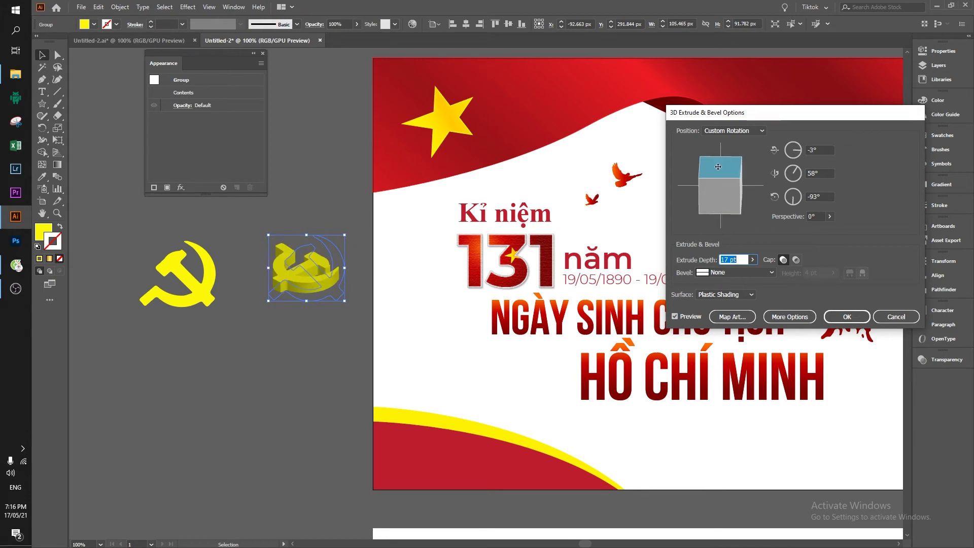
{"action": "mouse_move", "coordinate": [718, 166]}
{"action": "left_mouse_down"}
{"action": "mouse_move", "coordinate": [726, 169]}
{"action": "mouse_move", "coordinate": [711, 161]}
{"action": "left_mouse_up"}
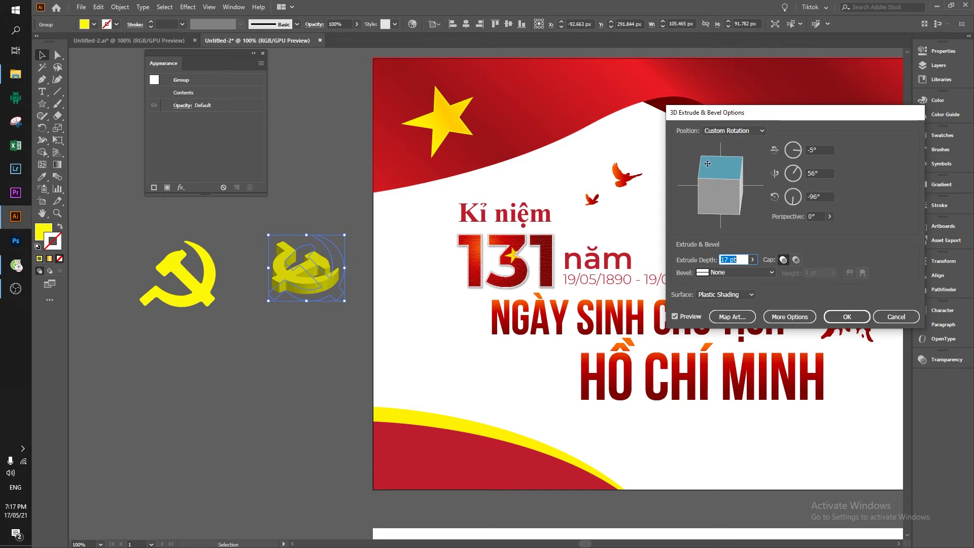
{"action": "left_click_drag", "start_coordinate": [707, 163], "coordinate": [703, 158]}
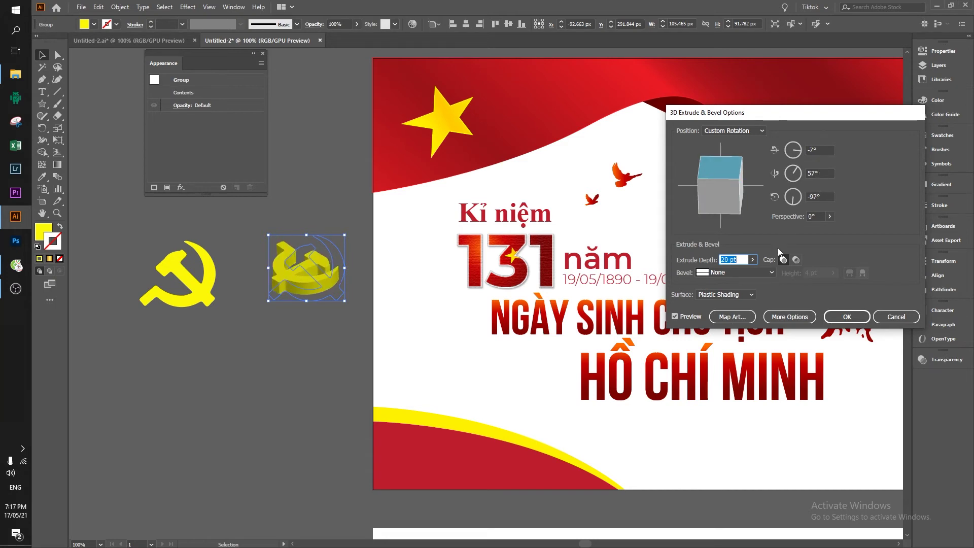
{"action": "left_click", "coordinate": [743, 274]}
{"action": "left_click", "coordinate": [721, 288]}
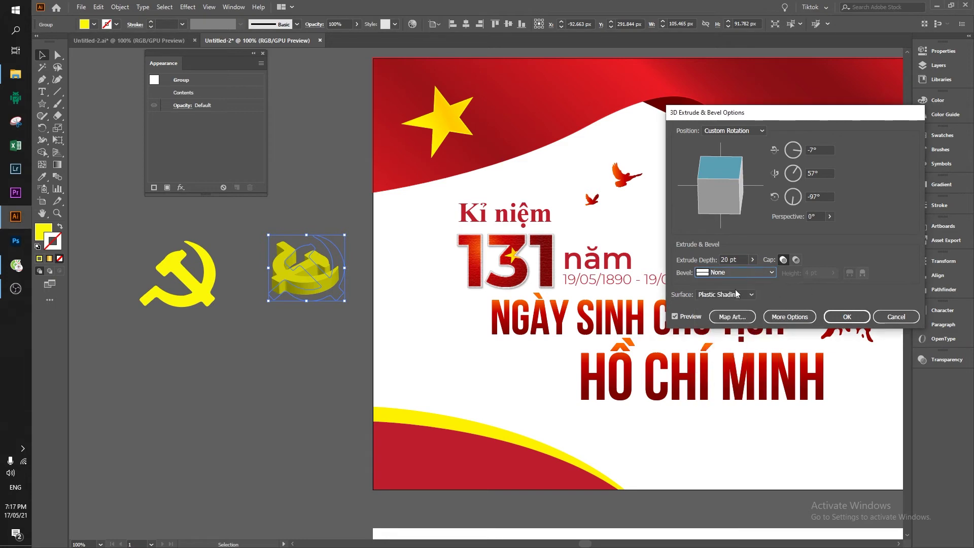
{"action": "left_click", "coordinate": [730, 318]}
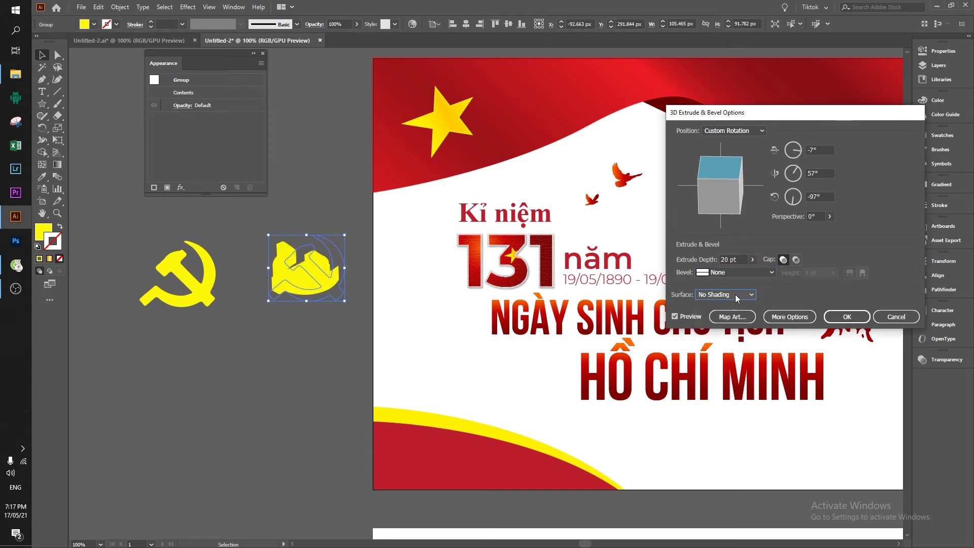
{"action": "left_click", "coordinate": [730, 295]}
{"action": "left_click", "coordinate": [736, 339]}
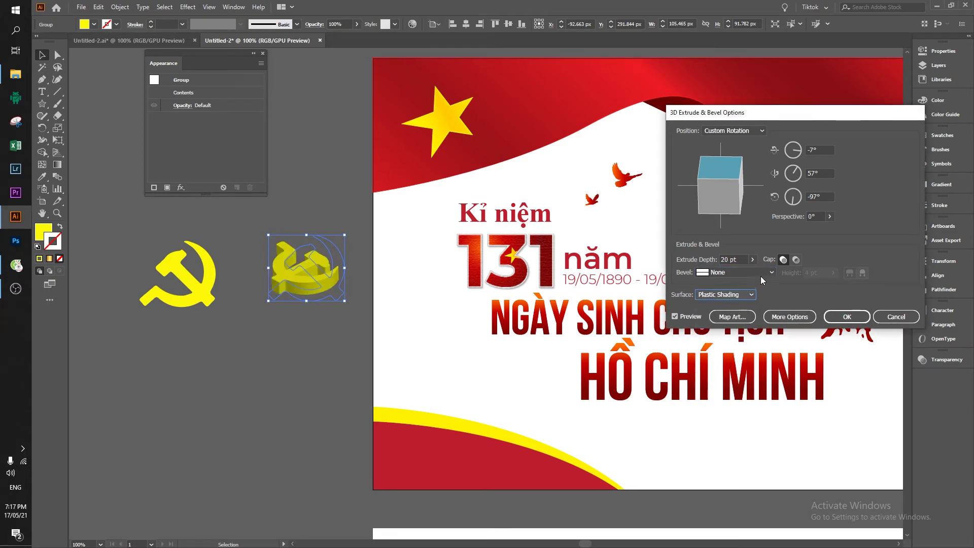
{"action": "left_click", "coordinate": [846, 317]}
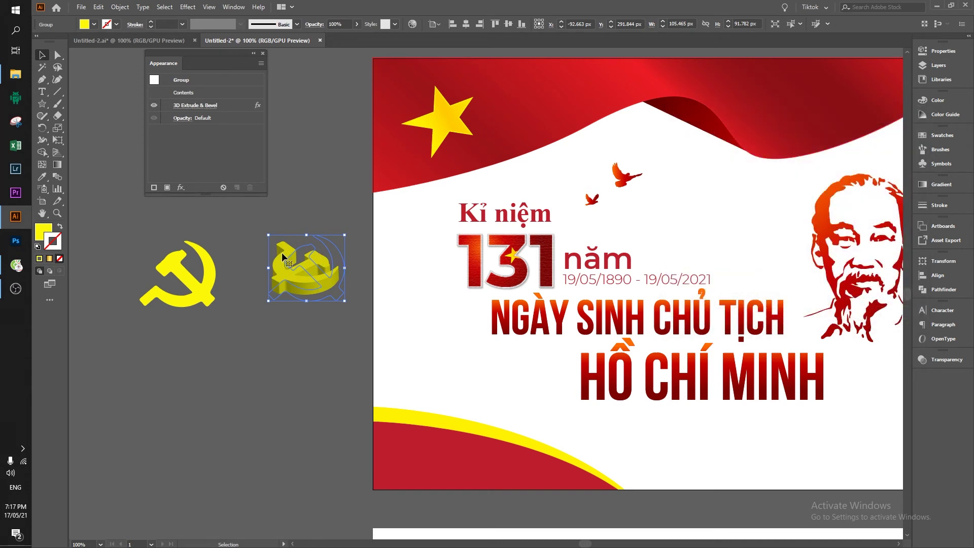
Step: Remove the 3D emblem's stroke and fill it with a crimson swatch
{"action": "left_click", "coordinate": [941, 135]}
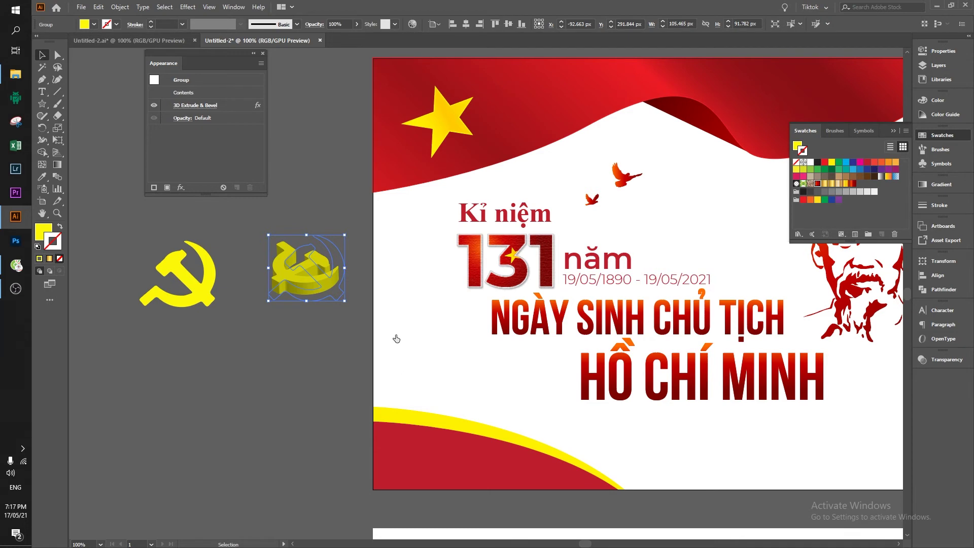
{"action": "left_click", "coordinate": [49, 258]}
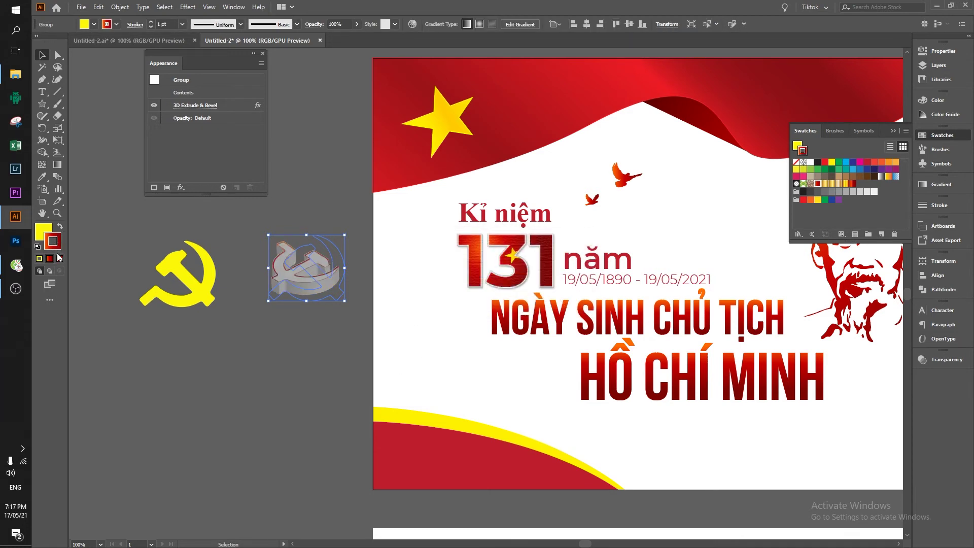
{"action": "left_click", "coordinate": [59, 258]}
{"action": "left_click", "coordinate": [817, 185]}
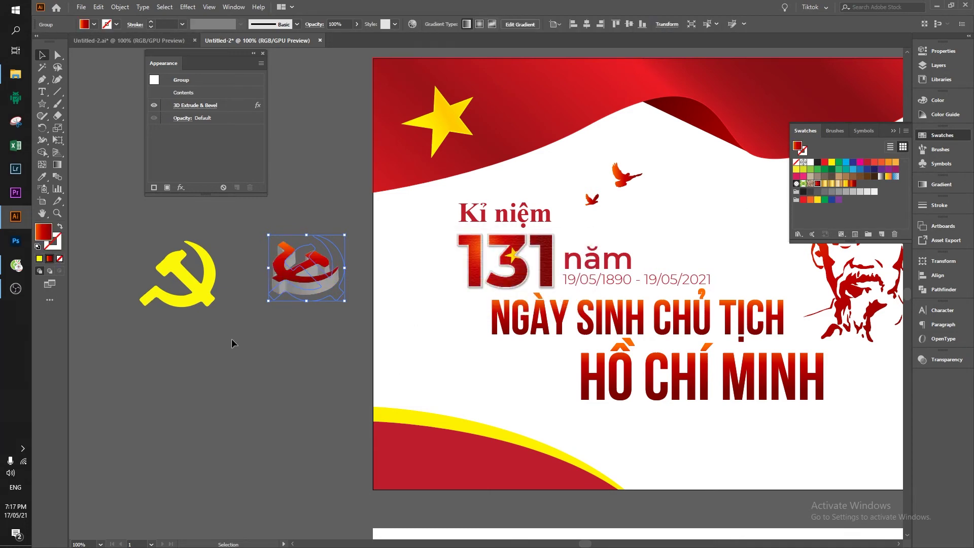
{"action": "left_click", "coordinate": [296, 354]}
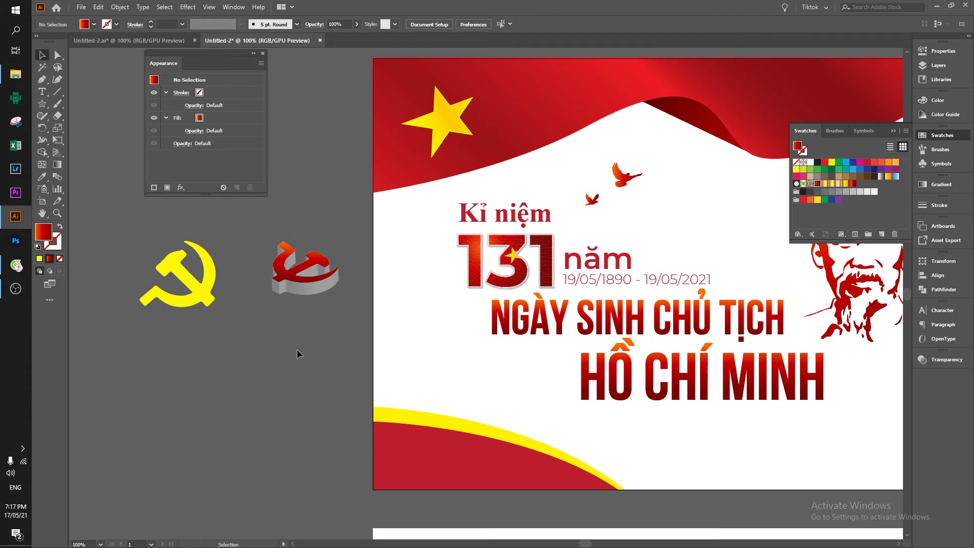
{"action": "left_click", "coordinate": [310, 282]}
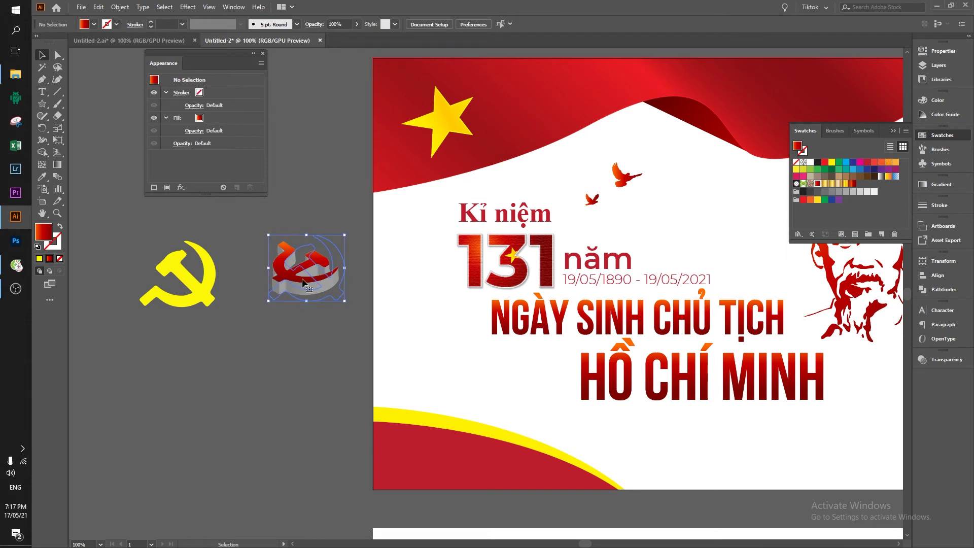
{"action": "left_click", "coordinate": [868, 162]}
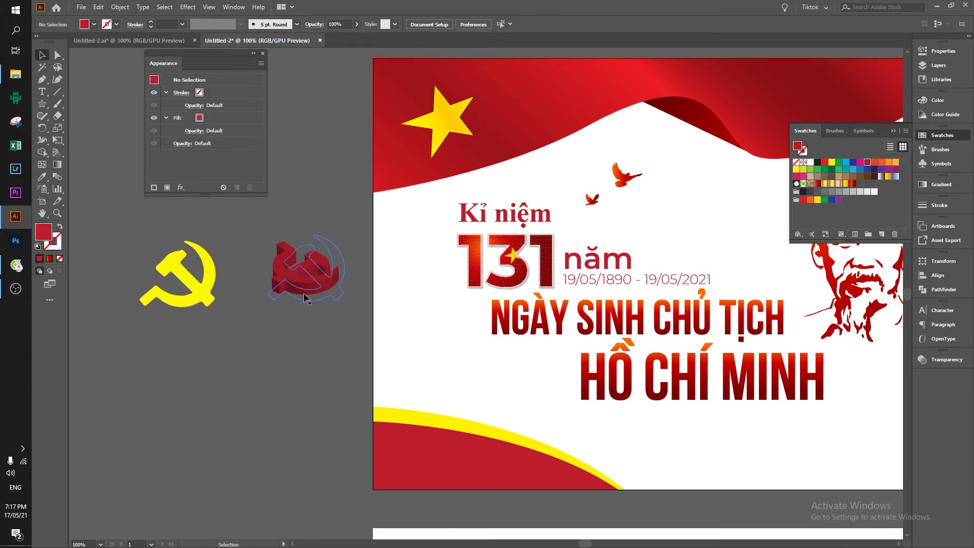
Step: Alt-drag a duplicate of the emblem above the original and select the lower copy
{"action": "left_click_drag", "start_coordinate": [306, 283], "coordinate": [307, 184]}
{"action": "left_click", "coordinate": [306, 277]}
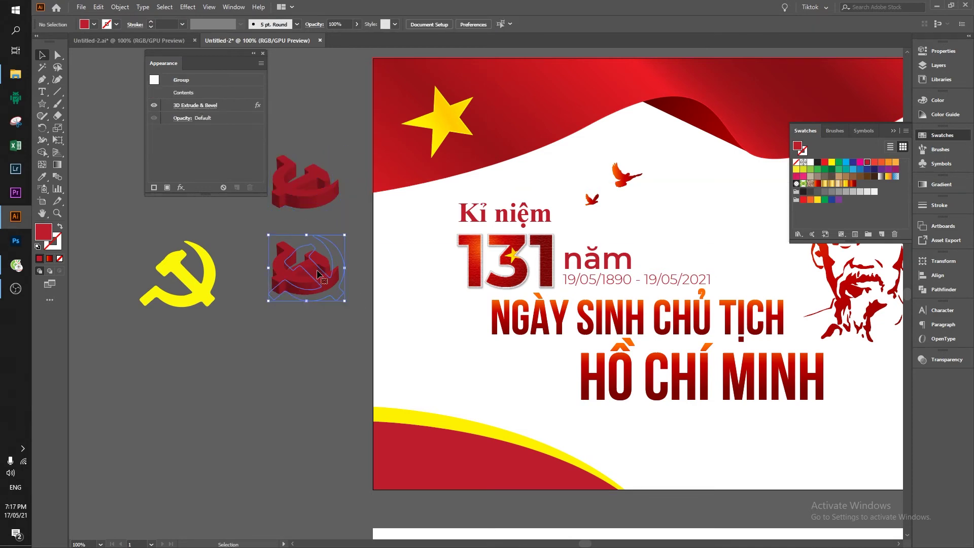
{"action": "left_click", "coordinate": [120, 7]}
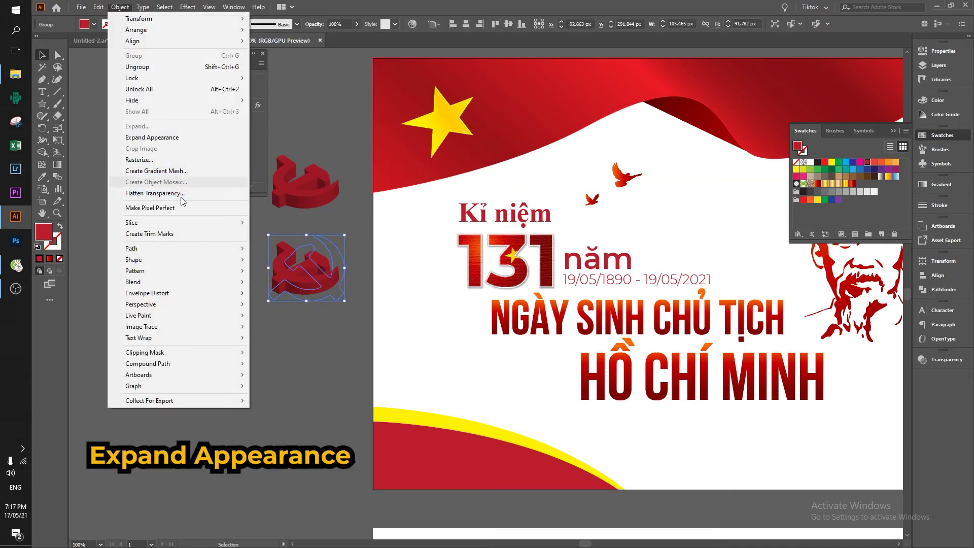
Step: Expand the emblem's appearance and move it, enlarged, onto the banner's lower-left
{"action": "left_click", "coordinate": [179, 138]}
{"action": "scroll", "coordinate": [406, 299], "scroll_direction": "down", "scroll_amount": 2}
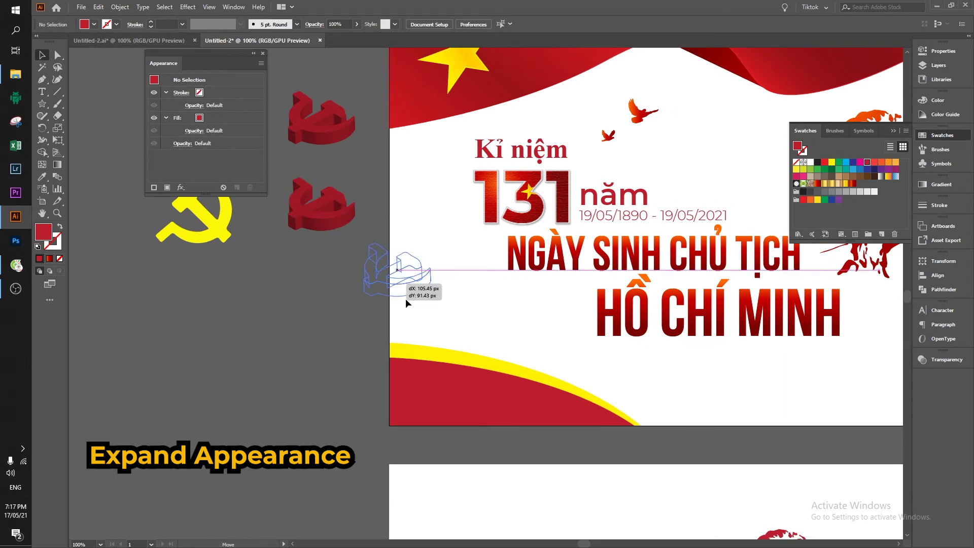
{"action": "mouse_move", "coordinate": [305, 273]}
{"action": "left_mouse_down"}
{"action": "mouse_move", "coordinate": [513, 363]}
{"action": "mouse_move", "coordinate": [357, 414]}
{"action": "left_mouse_up"}
{"action": "key", "text": "ctrl+shift+a"}
{"action": "key", "text": "ctrl+equal"}
Step: Isolate the expanded emblem group and select its top face with Direct Selection
{"action": "left_click", "coordinate": [510, 341]}
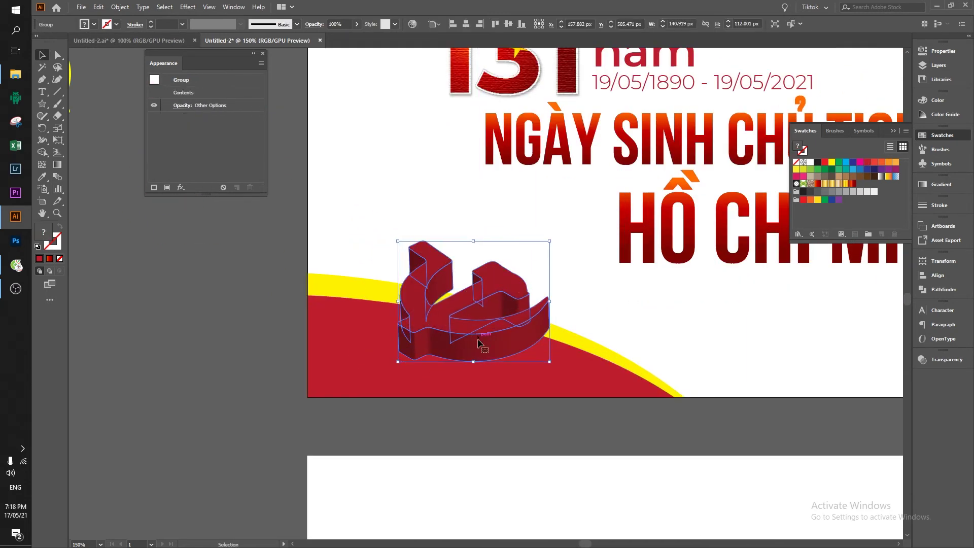
{"action": "key", "text": "ctrl+equal"}
{"action": "key", "text": "ctrl+equal"}
{"action": "left_click", "coordinate": [437, 338]}
{"action": "key", "text": "ctrl+equal"}
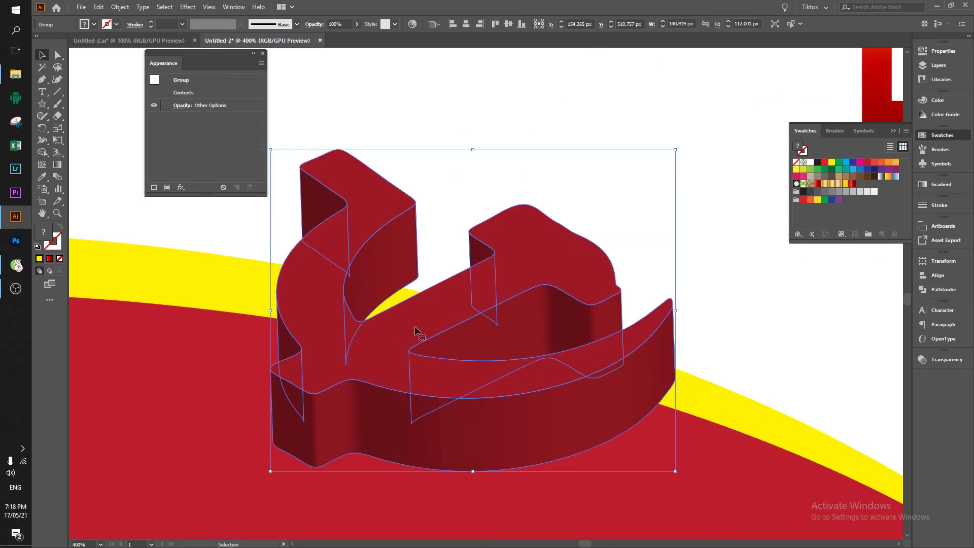
{"action": "double_click", "coordinate": [415, 330]}
{"action": "double_click", "coordinate": [531, 272]}
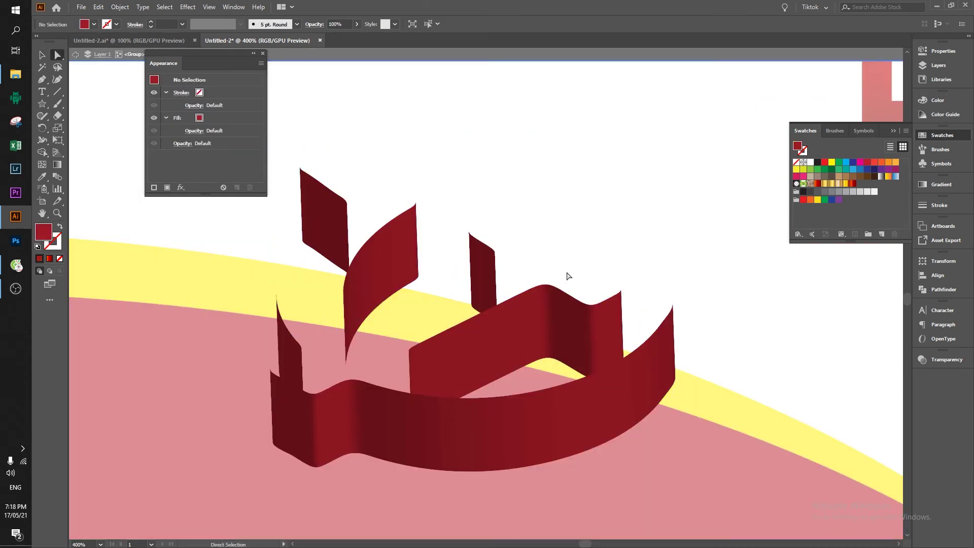
{"action": "key", "text": "v"}
{"action": "left_click", "coordinate": [451, 318]}
{"action": "key", "text": "a"}
{"action": "left_click", "coordinate": [558, 254]}
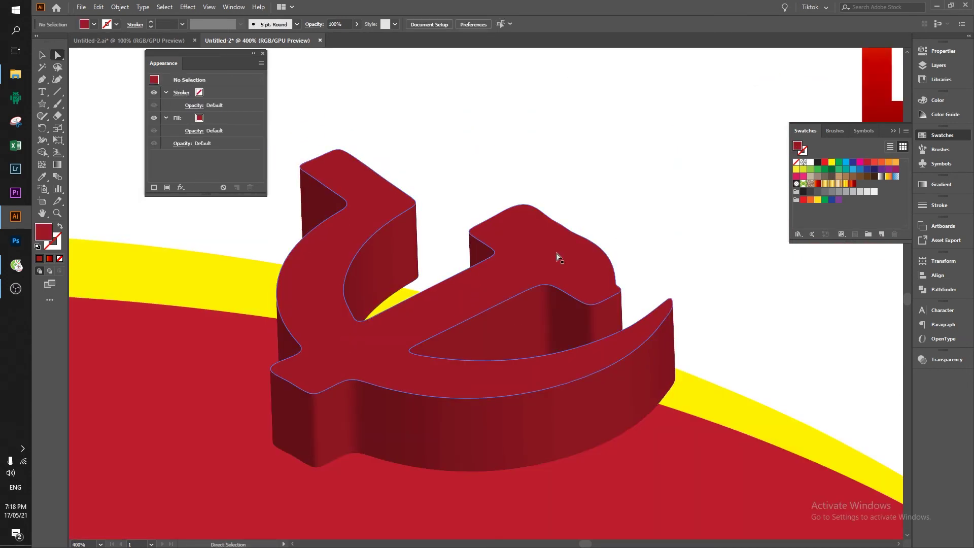
Step: Fill the top face with a yellow-orange gradient running diagonally across it
{"action": "left_click", "coordinate": [818, 183]}
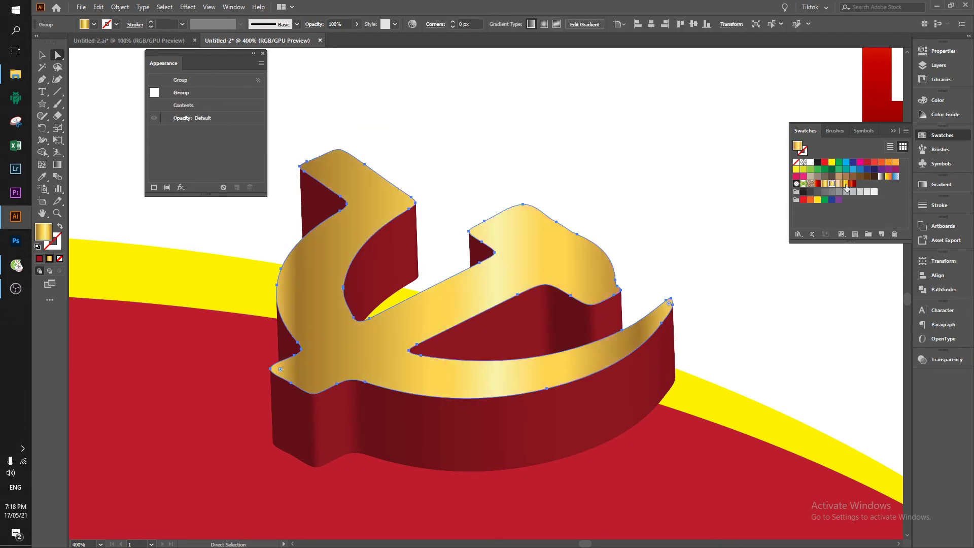
{"action": "left_click", "coordinate": [845, 183]}
{"action": "key", "text": "g"}
{"action": "left_click_drag", "start_coordinate": [335, 388], "coordinate": [533, 264]}
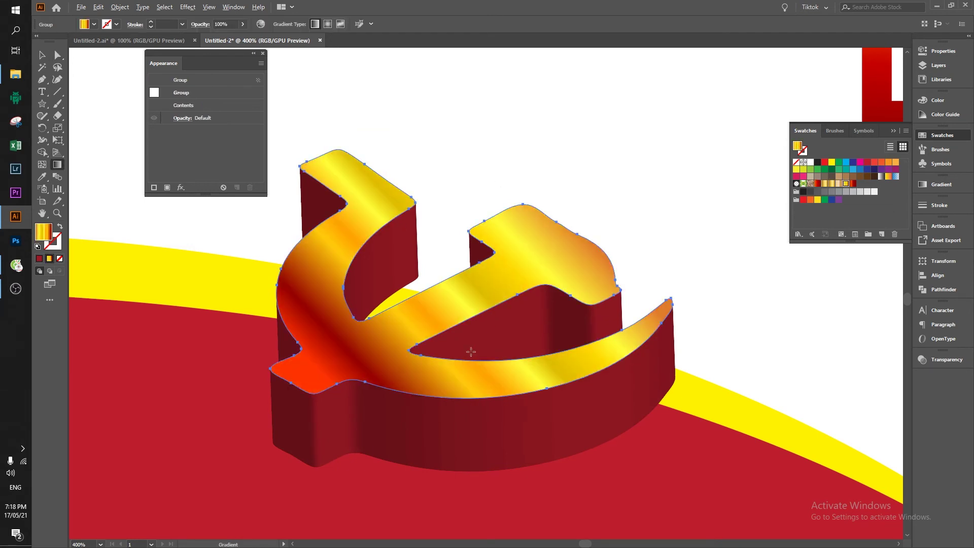
{"action": "key", "text": "ctrl+minus"}
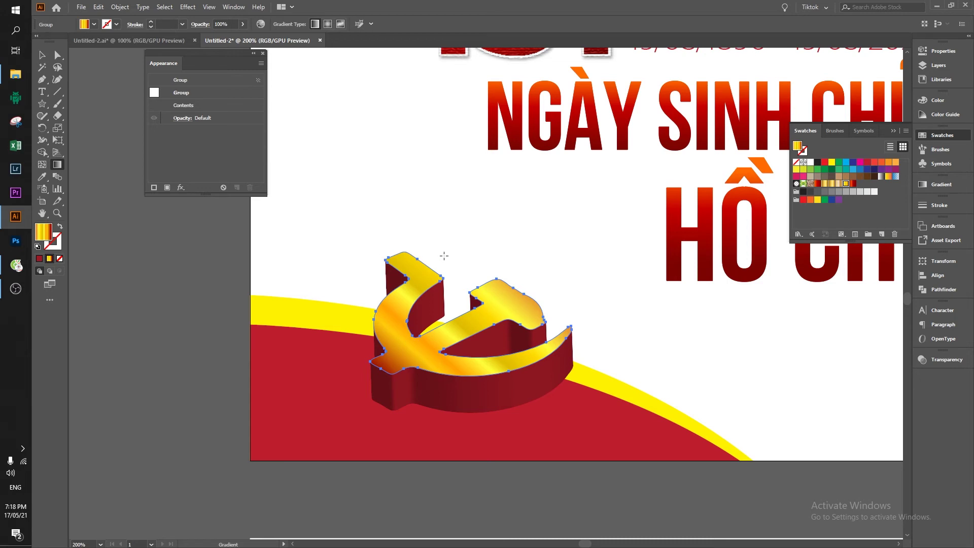
{"action": "left_click_drag", "start_coordinate": [468, 288], "coordinate": [473, 393]}
{"action": "left_click_drag", "start_coordinate": [554, 361], "coordinate": [485, 325]}
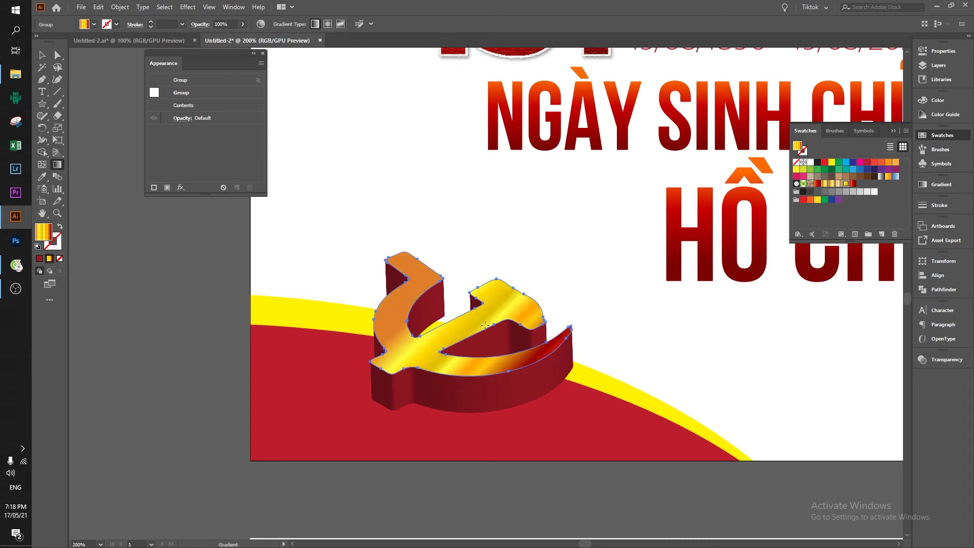
{"action": "key", "text": "v"}
Step: Reselect the hammer-and-sickle group and enter it to edit its faces
{"action": "left_click", "coordinate": [605, 308]}
{"action": "key", "text": "ctrl+="}
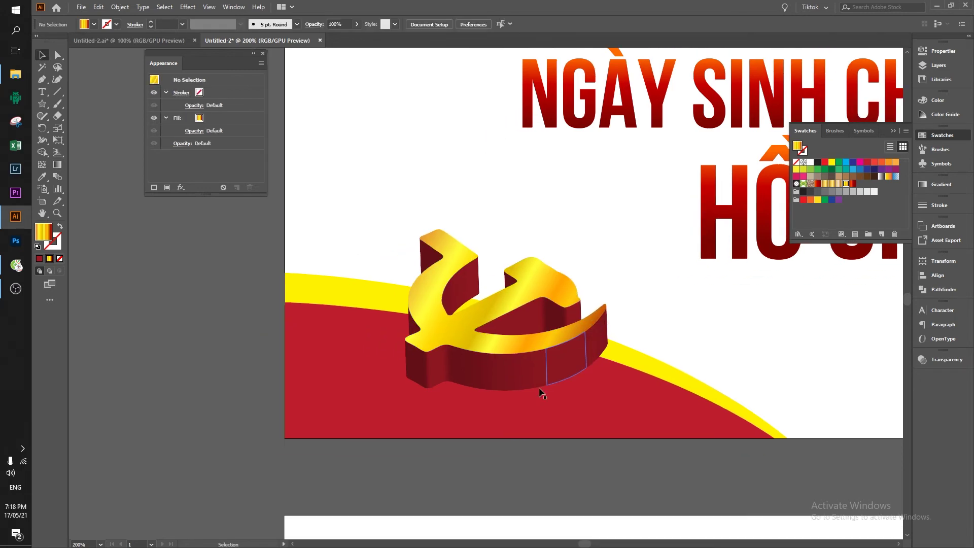
{"action": "key", "text": "ctrl+minus"}
{"action": "key", "text": "ctrl+minus"}
{"action": "key", "text": "ctrl+equal"}
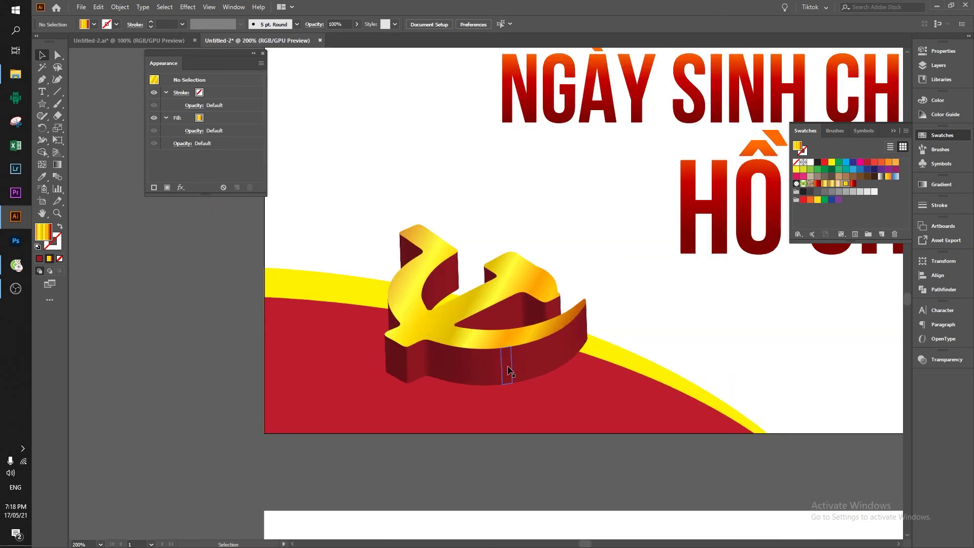
{"action": "left_click", "coordinate": [582, 347]}
{"action": "double_click", "coordinate": [539, 360]}
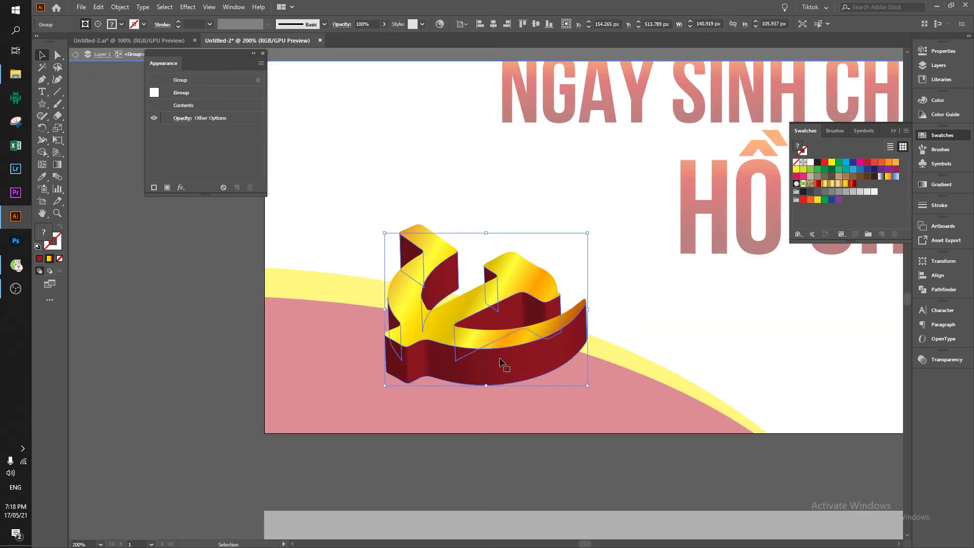
Step: Bring the gold top face to the front and fill the side faces with a red-orange gradient
{"action": "left_click", "coordinate": [446, 320]}
{"action": "key", "text": "ctrl+x"}
{"action": "key", "text": "ctrl+f"}
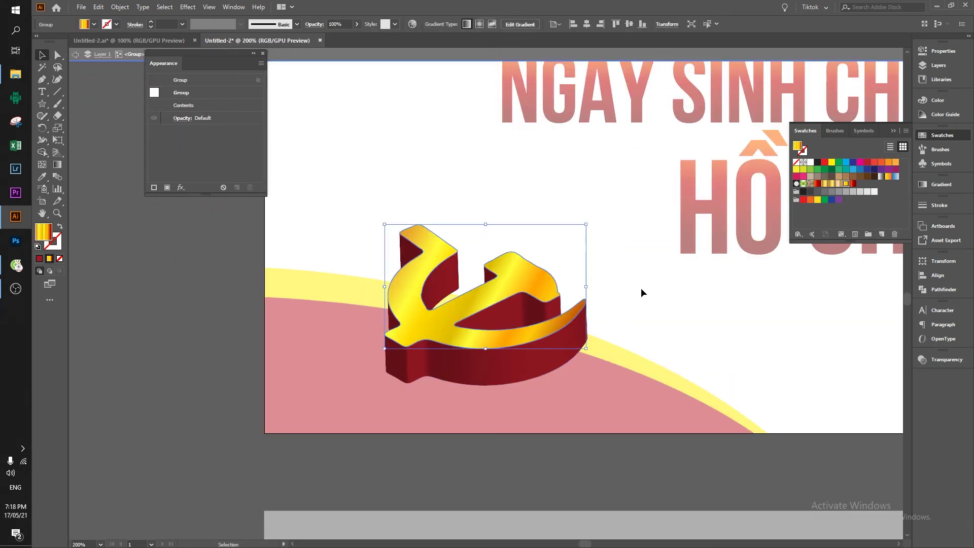
{"action": "left_click", "coordinate": [634, 310]}
{"action": "left_click", "coordinate": [578, 334]}
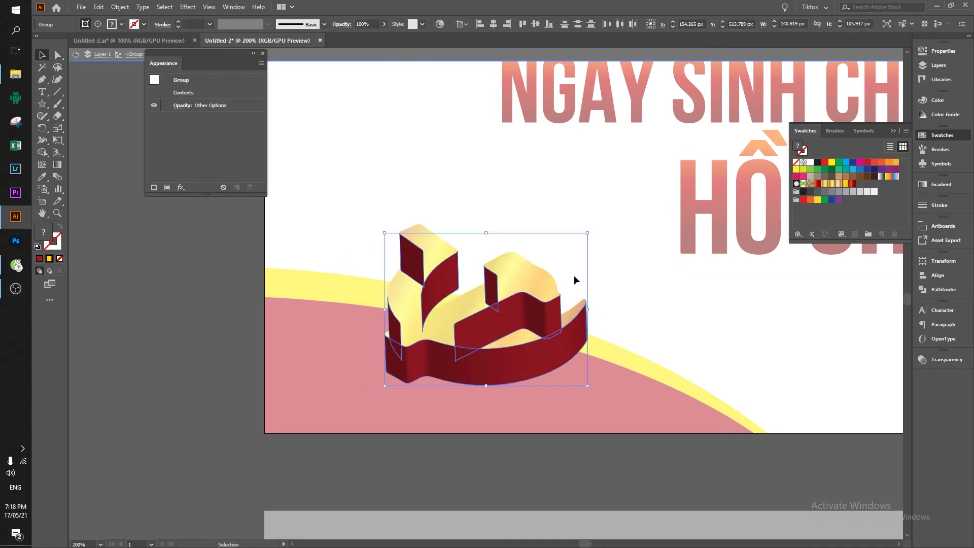
{"action": "left_click", "coordinate": [853, 183]}
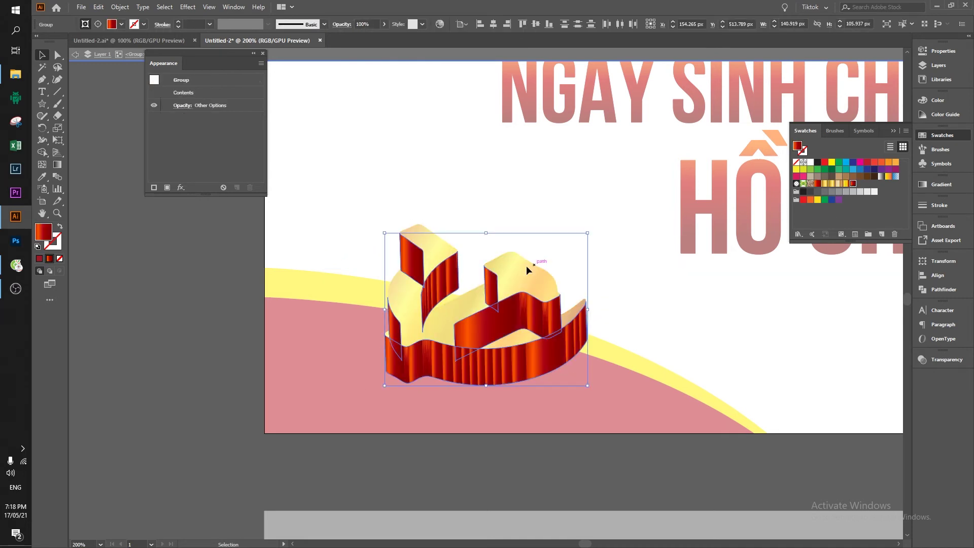
Step: Angle the side-face gradient so it runs dark red at the bottom to orange at the top
{"action": "key", "text": "g"}
{"action": "mouse_move", "coordinate": [396, 219]}
{"action": "left_mouse_down"}
{"action": "mouse_move", "coordinate": [532, 396]}
{"action": "mouse_move", "coordinate": [467, 243]}
{"action": "left_mouse_up"}
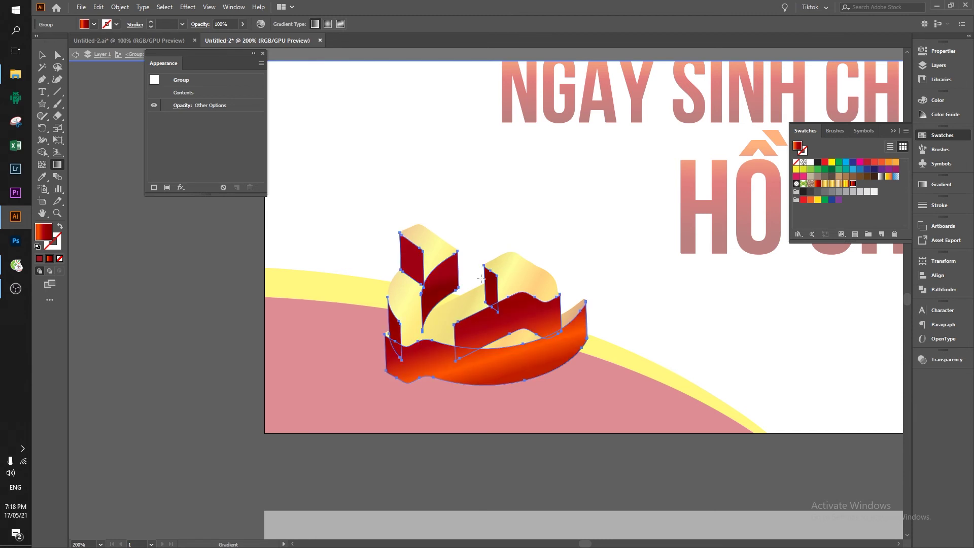
{"action": "mouse_move", "coordinate": [462, 364]}
{"action": "left_mouse_down"}
{"action": "mouse_move", "coordinate": [476, 281]}
{"action": "mouse_move", "coordinate": [449, 350]}
{"action": "mouse_move", "coordinate": [454, 312]}
{"action": "left_mouse_up"}
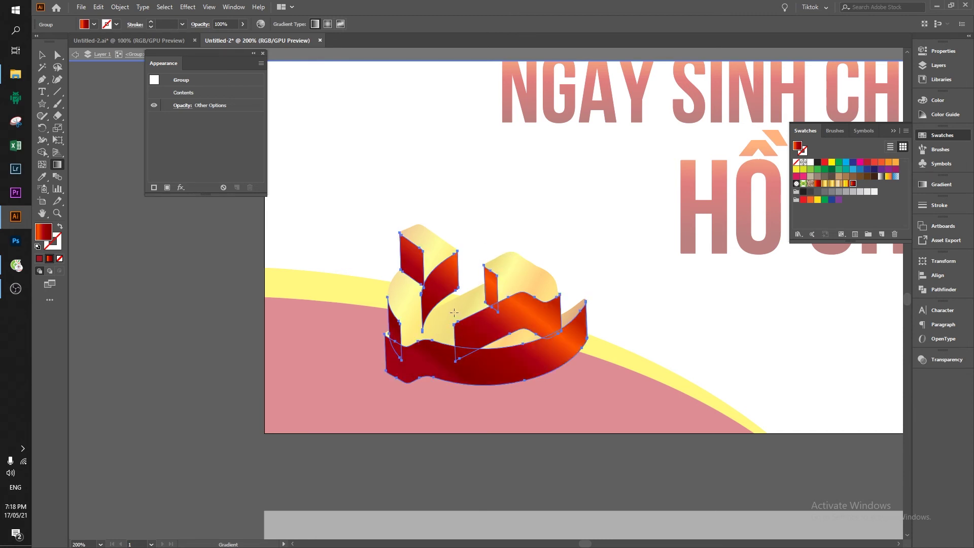
{"action": "left_click_drag", "start_coordinate": [401, 362], "coordinate": [511, 287]}
{"action": "left_click_drag", "start_coordinate": [435, 359], "coordinate": [438, 374]}
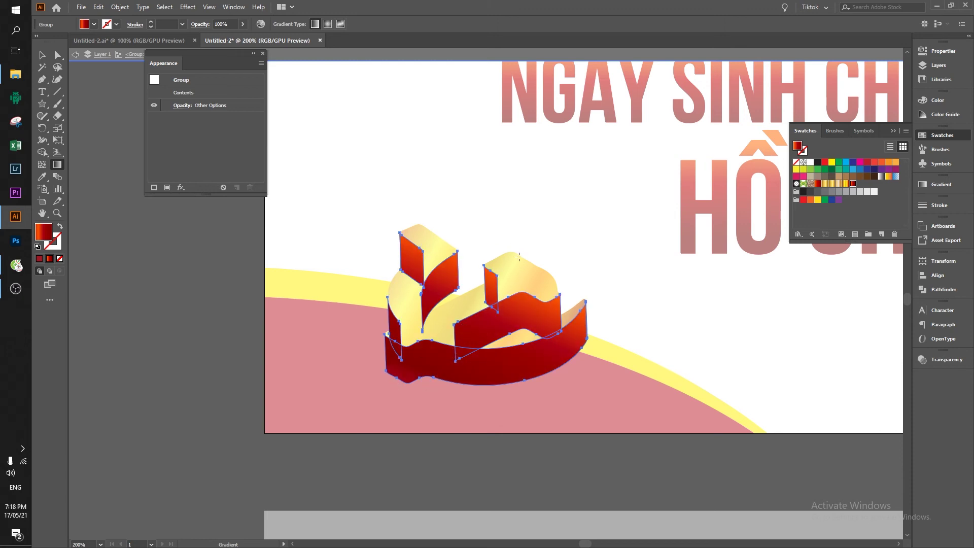
{"action": "left_click_drag", "start_coordinate": [518, 257], "coordinate": [395, 388]}
{"action": "left_click_drag", "start_coordinate": [478, 238], "coordinate": [396, 396]}
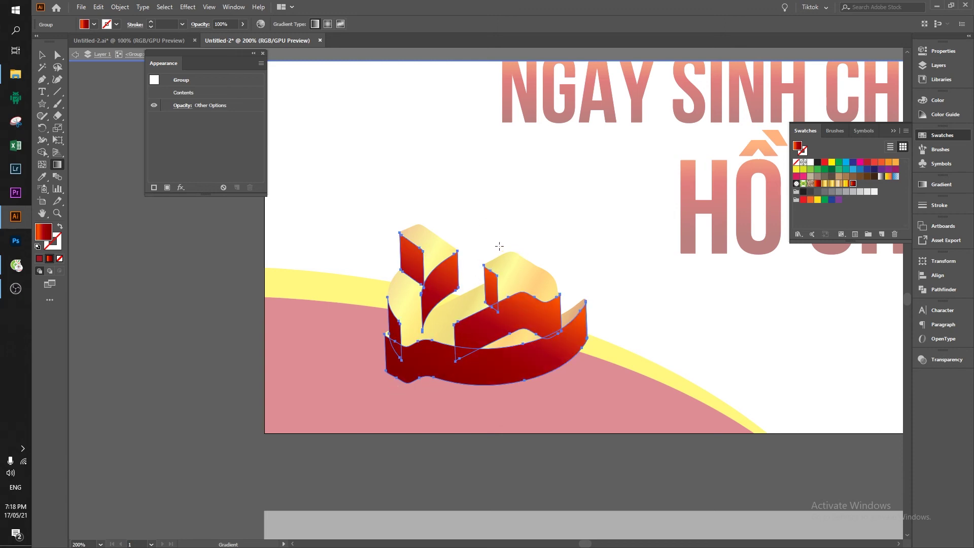
{"action": "left_click_drag", "start_coordinate": [499, 246], "coordinate": [361, 418]}
{"action": "left_click_drag", "start_coordinate": [408, 446], "coordinate": [515, 222]}
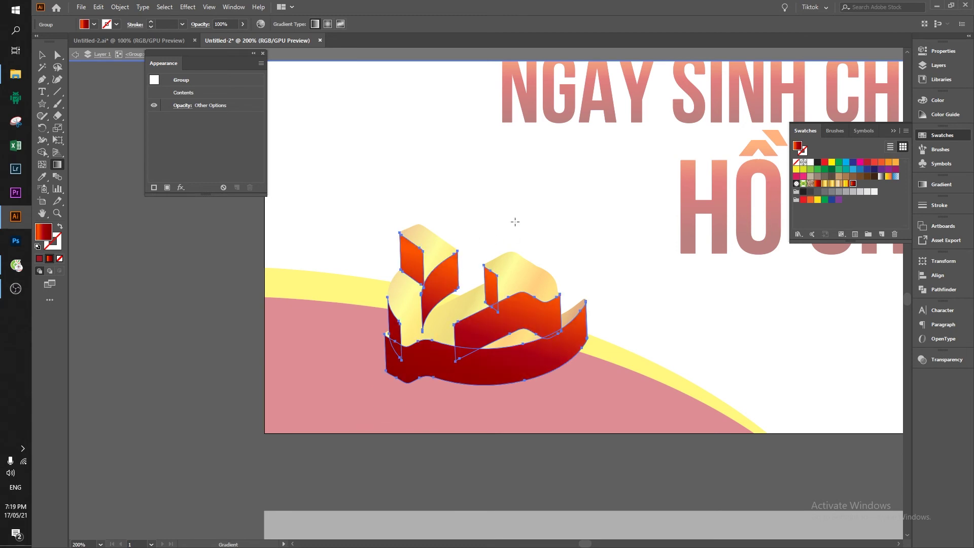
Step: Try a gradient swatch on the emblem's outline colour
{"action": "key", "text": "v"}
{"action": "left_click", "coordinate": [631, 311]}
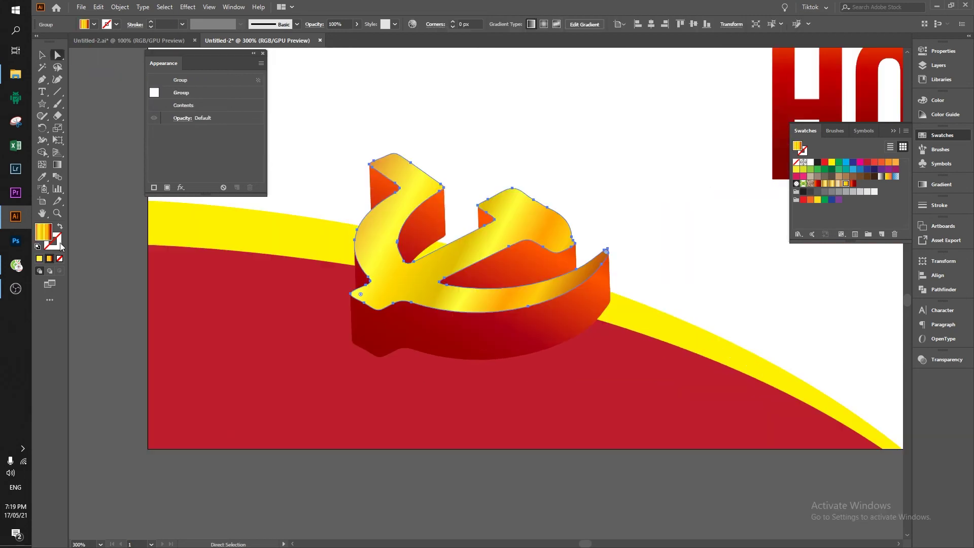
{"action": "left_click", "coordinate": [52, 241]}
{"action": "left_click", "coordinate": [49, 259]}
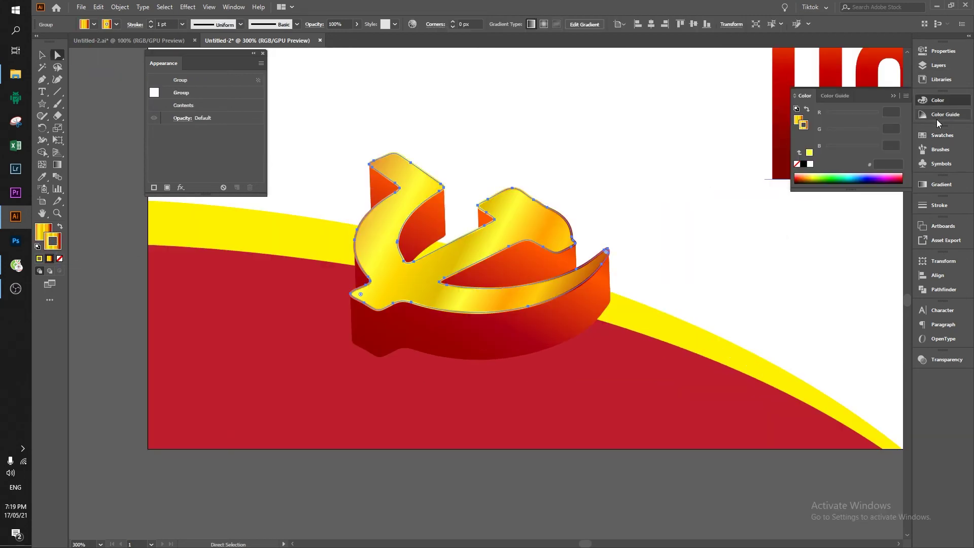
{"action": "left_click", "coordinate": [939, 135]}
{"action": "left_click", "coordinate": [838, 186]}
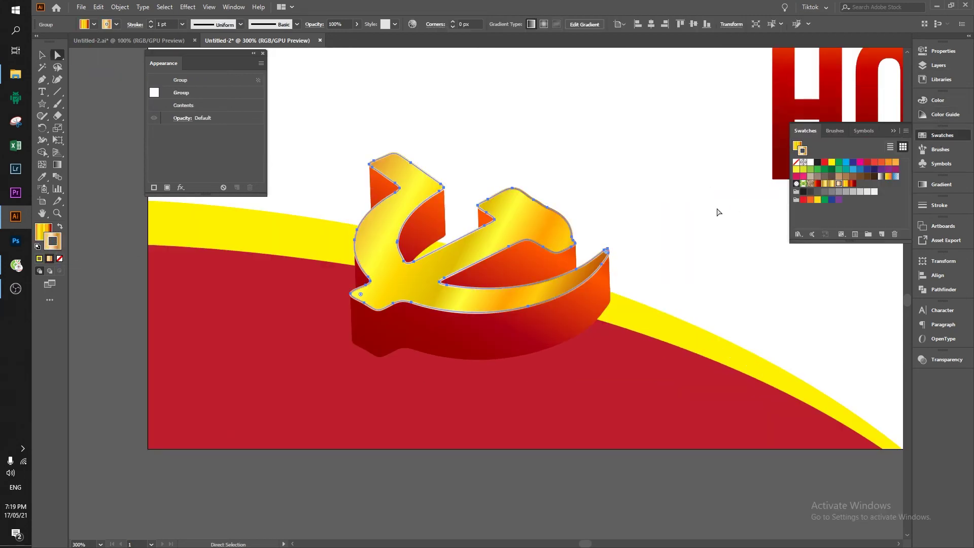
{"action": "key", "text": "v"}
{"action": "left_click", "coordinate": [708, 207]}
{"action": "left_click", "coordinate": [606, 262]}
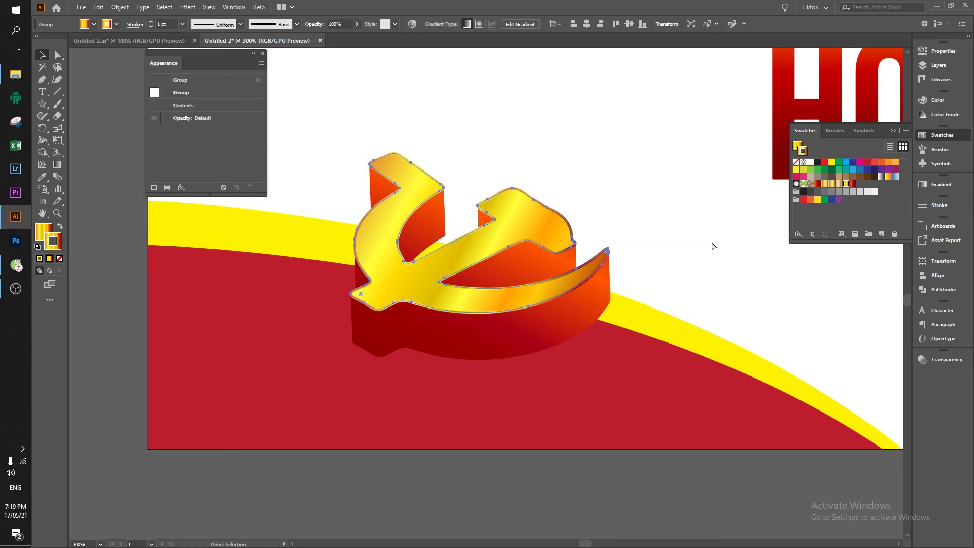
{"action": "left_click", "coordinate": [717, 229]}
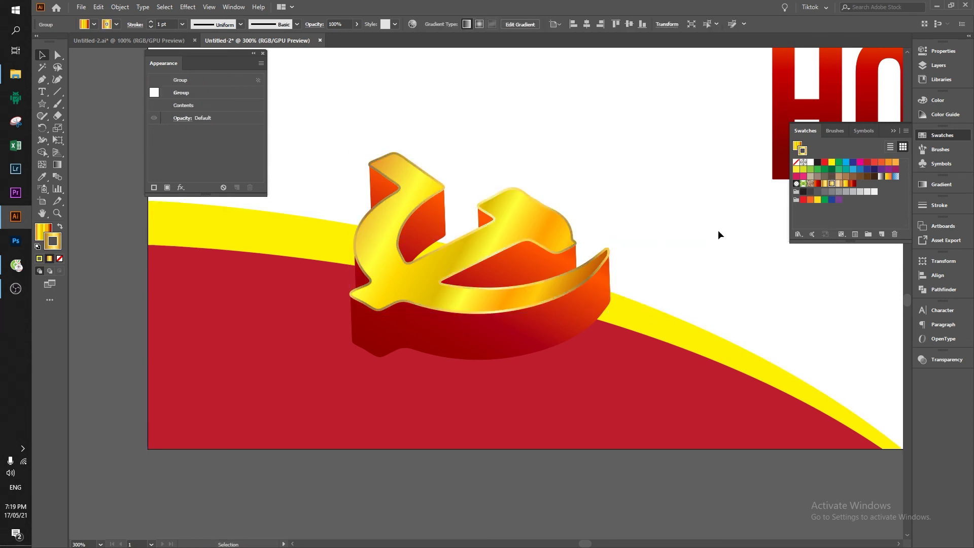
Step: Isolate the emblem group and unite the red side faces with Pathfinder
{"action": "key", "text": "a"}
{"action": "key", "text": "v"}
{"action": "left_click", "coordinate": [487, 341]}
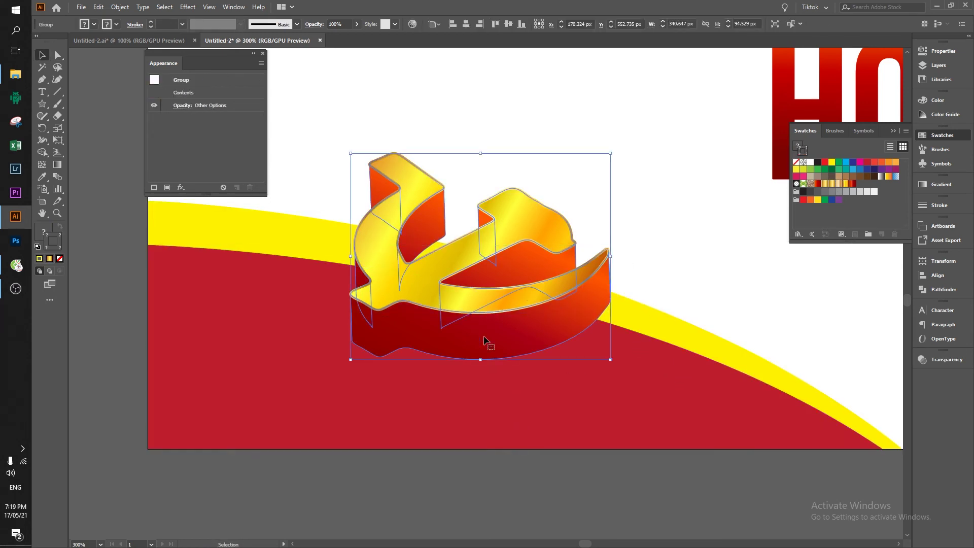
{"action": "double_click", "coordinate": [489, 342]}
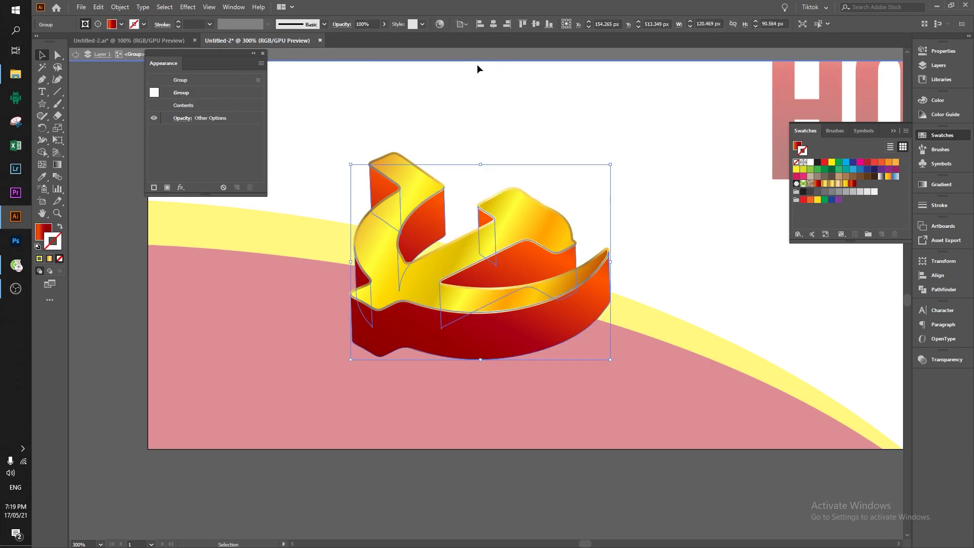
{"action": "key", "text": "shift+F7"}
{"action": "left_click", "coordinate": [864, 256]}
{"action": "left_click", "coordinate": [804, 284]}
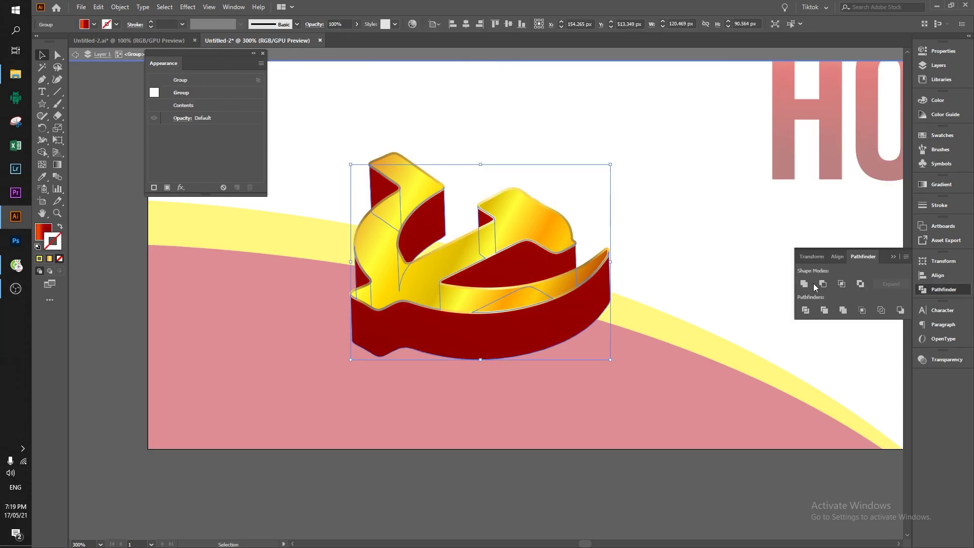
Step: Fill the merged walls dark red and remove their stroke
{"action": "left_click", "coordinate": [893, 257]}
{"action": "left_click", "coordinate": [941, 135]}
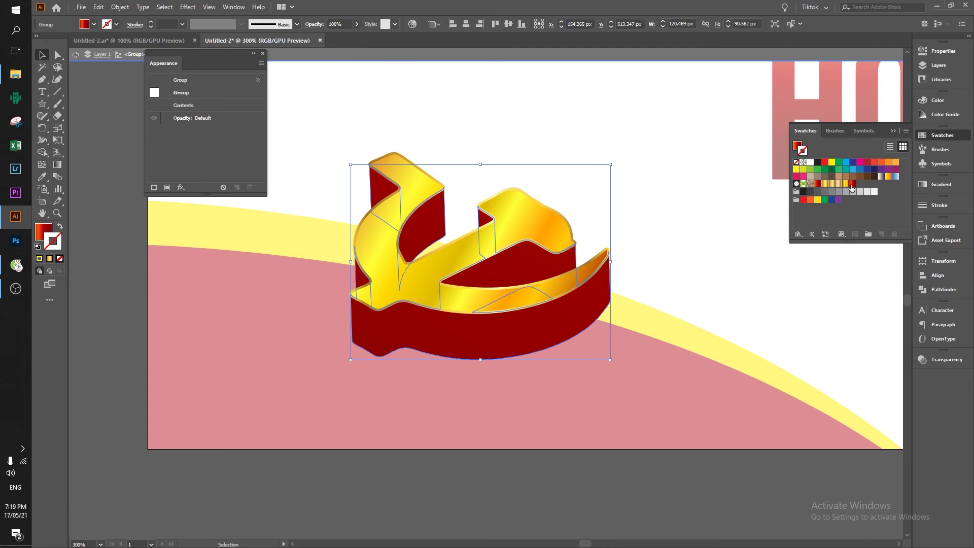
{"action": "left_click", "coordinate": [852, 188]}
{"action": "key", "text": "g"}
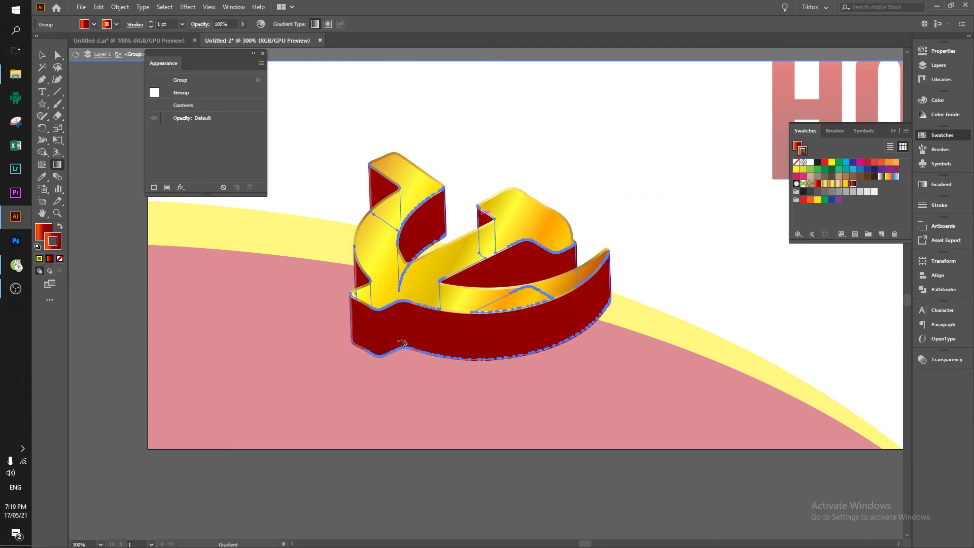
{"action": "key", "text": "slash"}
Step: Run the walls' red-to-orange gradient diagonally from the lower left
{"action": "left_click", "coordinate": [477, 201]}
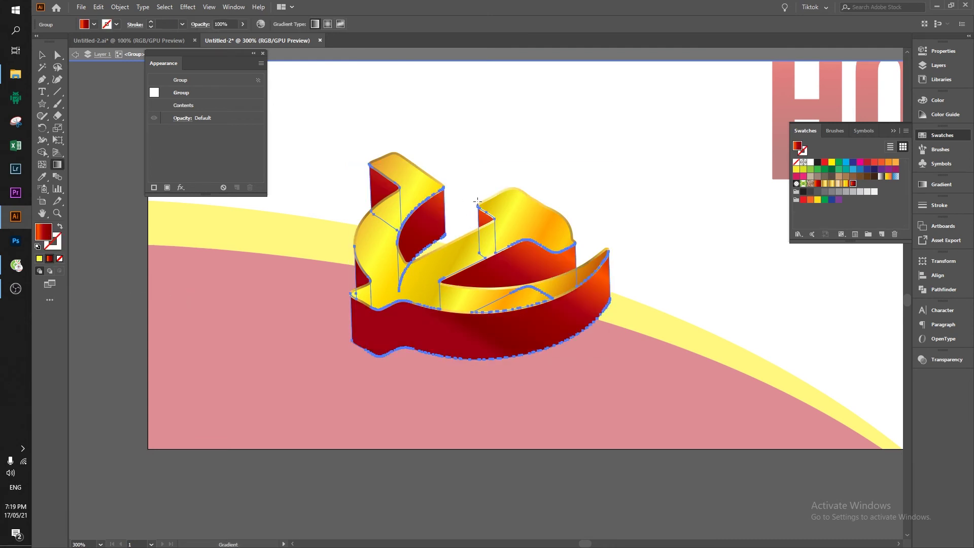
{"action": "left_click_drag", "start_coordinate": [477, 202], "coordinate": [387, 352]}
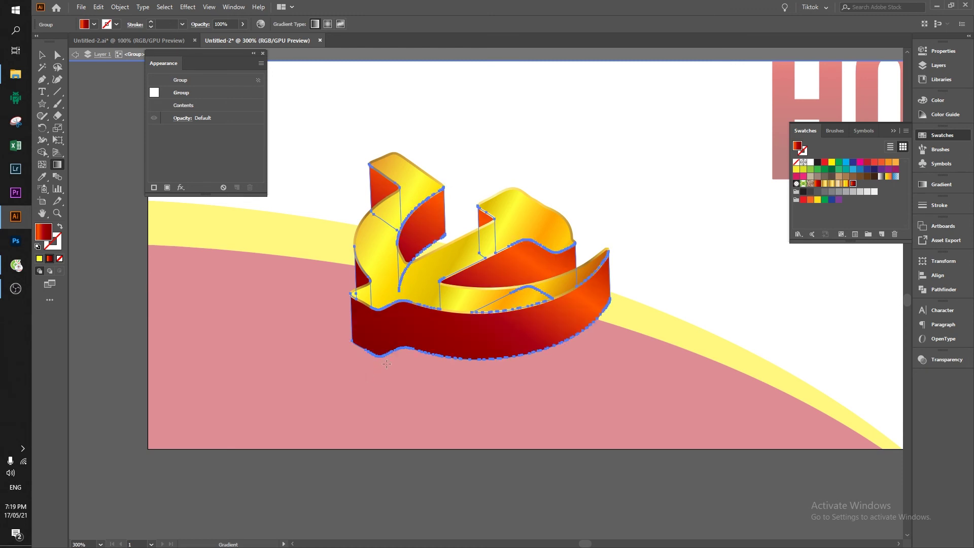
{"action": "left_click_drag", "start_coordinate": [491, 218], "coordinate": [425, 366]}
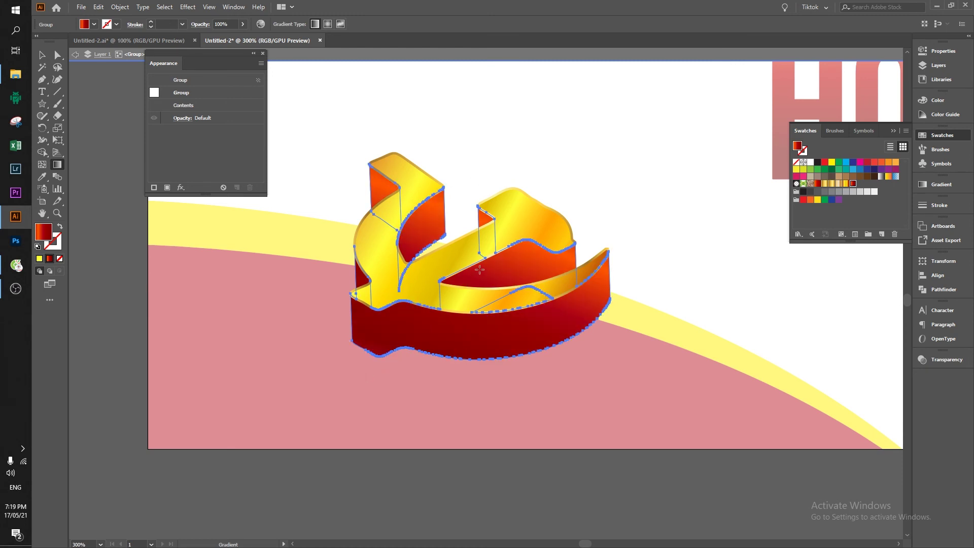
{"action": "left_click_drag", "start_coordinate": [484, 171], "coordinate": [381, 370]}
{"action": "left_click_drag", "start_coordinate": [494, 199], "coordinate": [357, 363]}
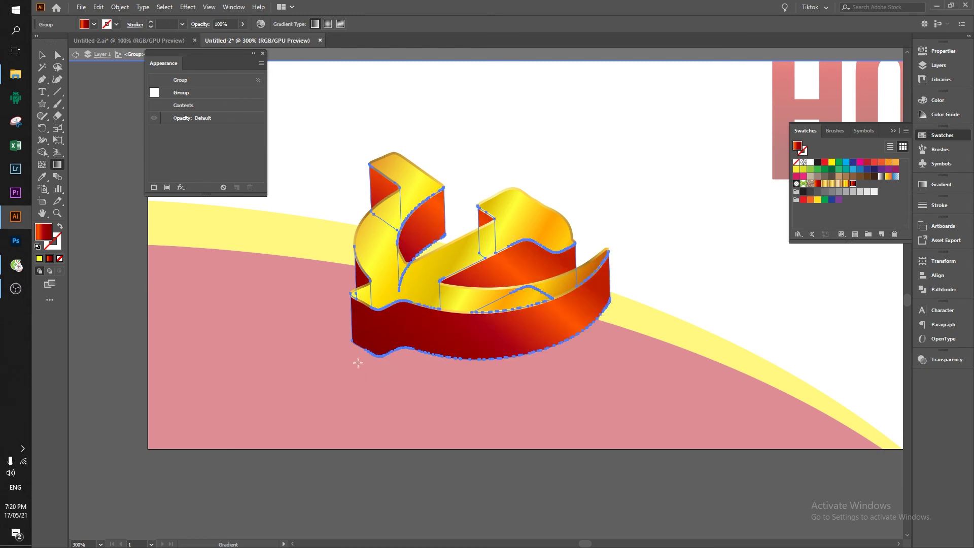
{"action": "left_click_drag", "start_coordinate": [515, 156], "coordinate": [450, 380]}
{"action": "left_click_drag", "start_coordinate": [498, 189], "coordinate": [423, 398]}
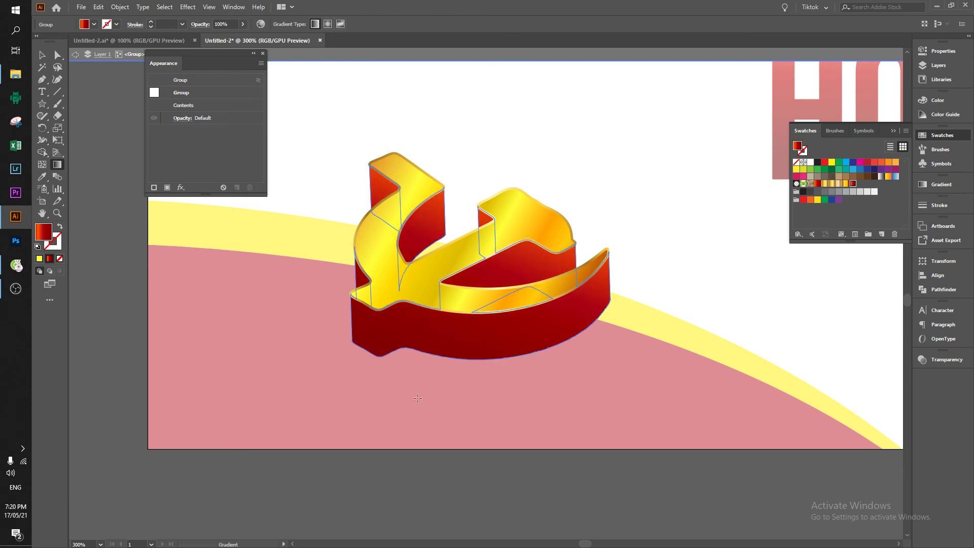
{"action": "key", "text": "v"}
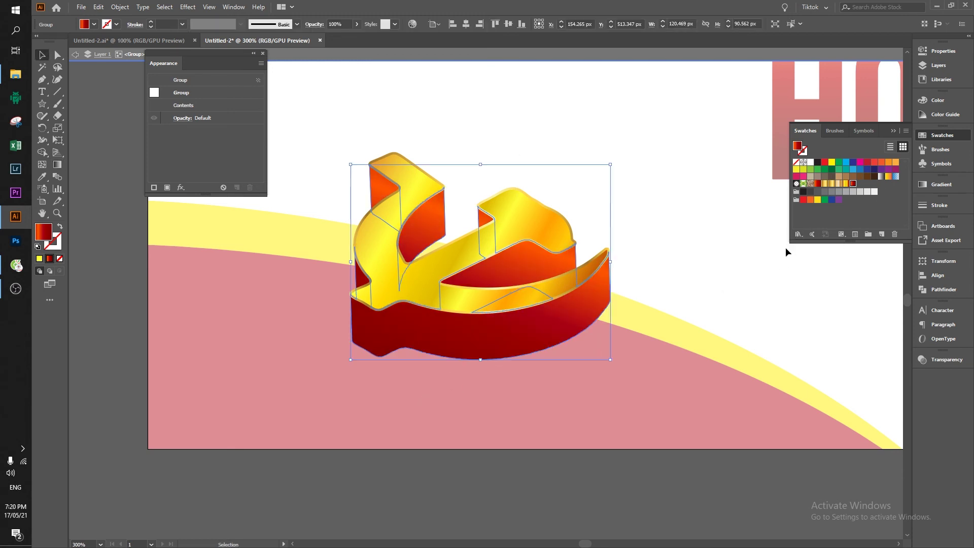
Step: Give the emblem a gold outline stroke
{"action": "left_click", "coordinate": [937, 185]}
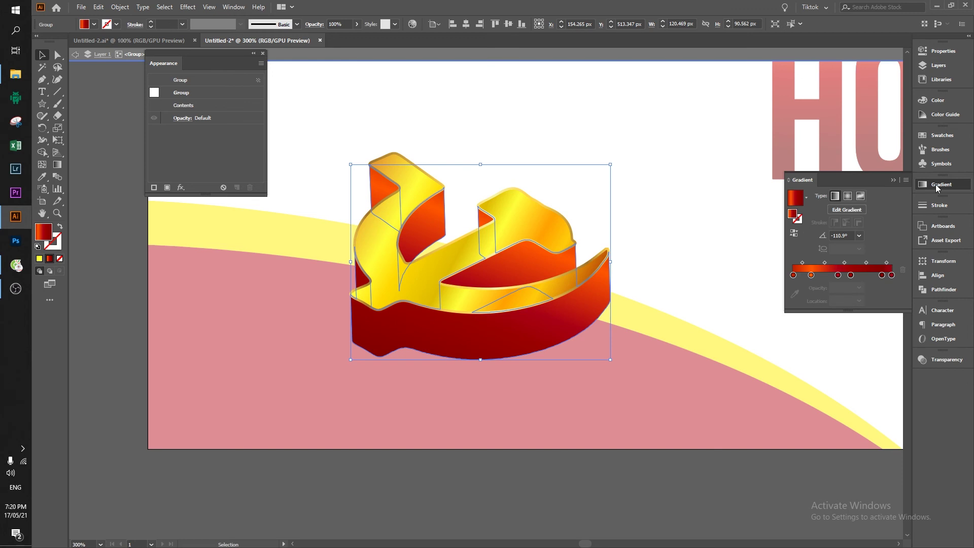
{"action": "left_click", "coordinate": [937, 100]}
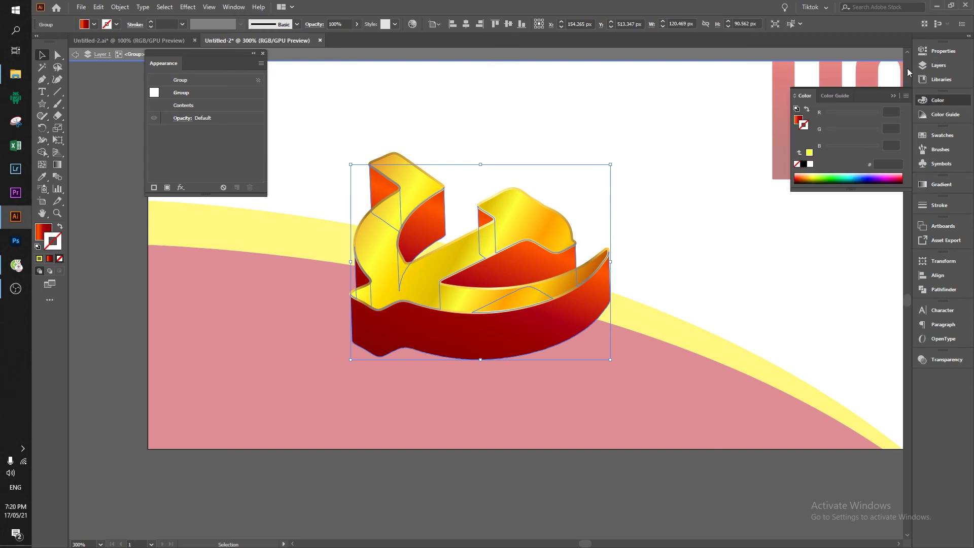
{"action": "left_click", "coordinate": [942, 135]}
{"action": "left_click", "coordinate": [831, 184]}
{"action": "left_click", "coordinate": [713, 255]}
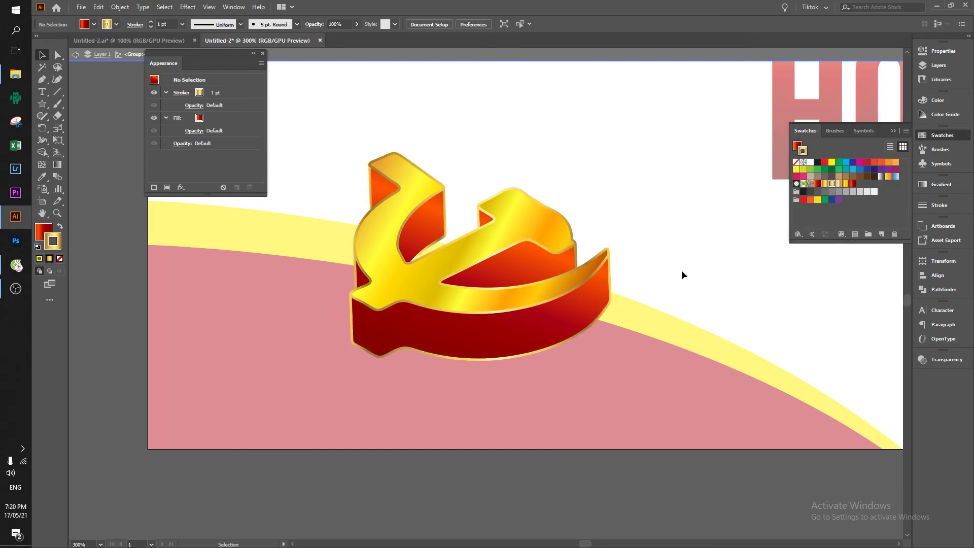
{"action": "scroll", "coordinate": [641, 261], "scroll_direction": "down", "scroll_amount": 2}
{"action": "left_click_drag", "start_coordinate": [336, 319], "coordinate": [275, 389]}
Step: Nudge the hammer-and-sickle emblem slightly left
{"action": "left_click", "coordinate": [507, 330]}
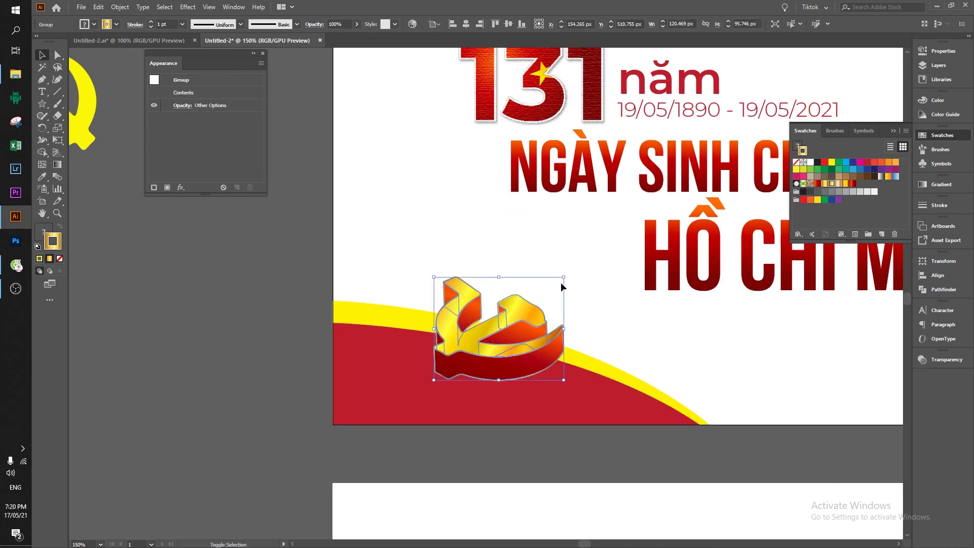
{"action": "left_click_drag", "start_coordinate": [512, 363], "coordinate": [509, 362]}
{"action": "scroll", "coordinate": [282, 385], "scroll_direction": "down", "scroll_amount": 2}
{"action": "scroll", "coordinate": [369, 406], "scroll_direction": "up", "scroll_amount": 2}
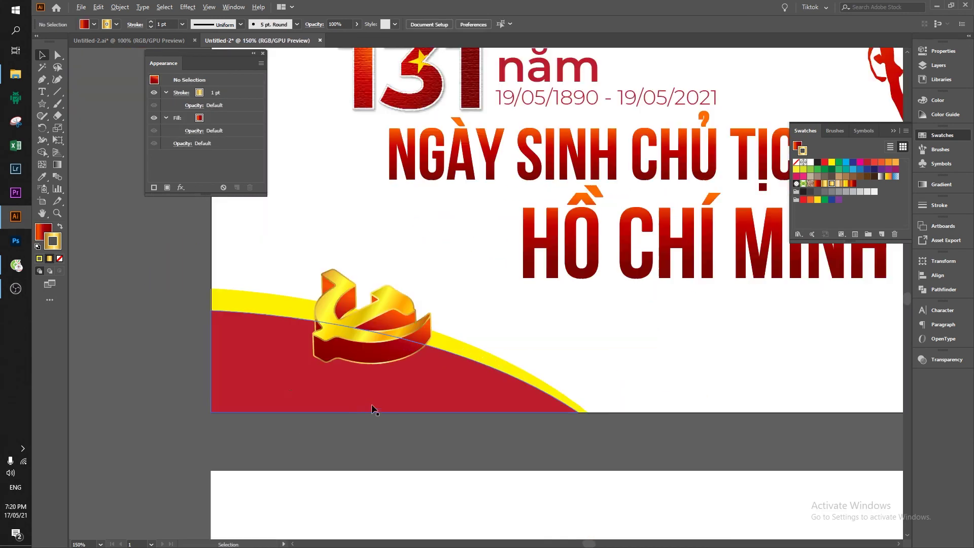
Step: Fill the red band with a radial orange-to-dark-red gradient stretched toward the lower right
{"action": "left_click", "coordinate": [531, 366]}
{"action": "left_click", "coordinate": [818, 185]}
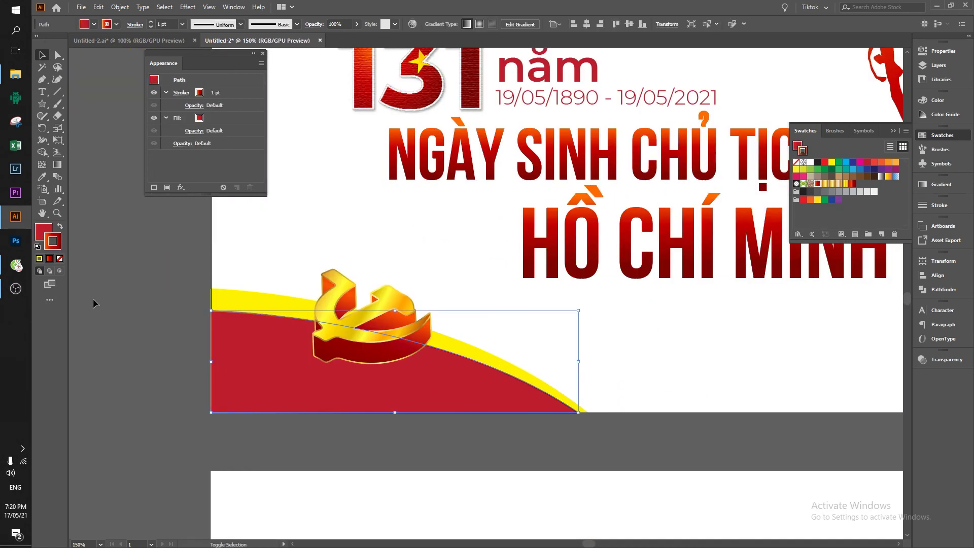
{"action": "left_click", "coordinate": [49, 258]}
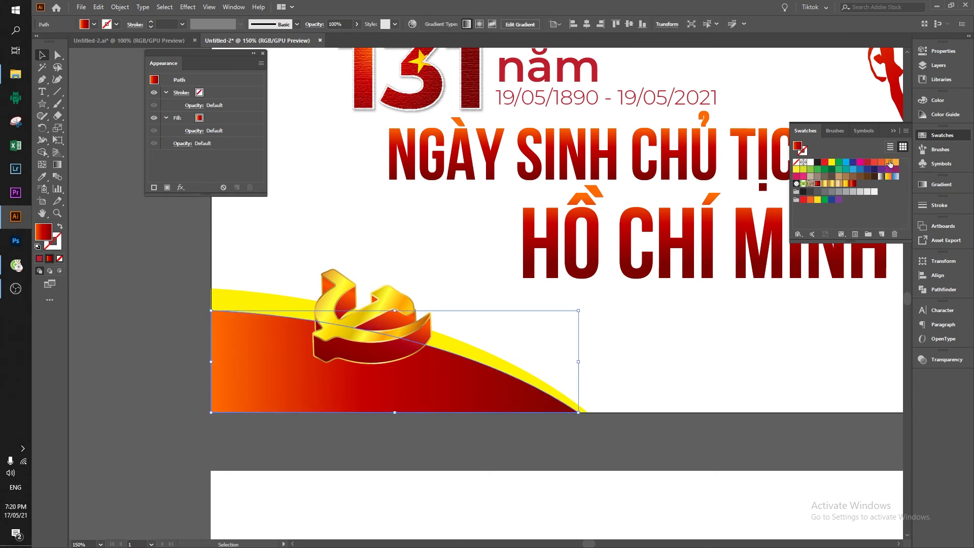
{"action": "left_click", "coordinate": [940, 184]}
{"action": "left_click", "coordinate": [847, 196]}
{"action": "key", "text": "g"}
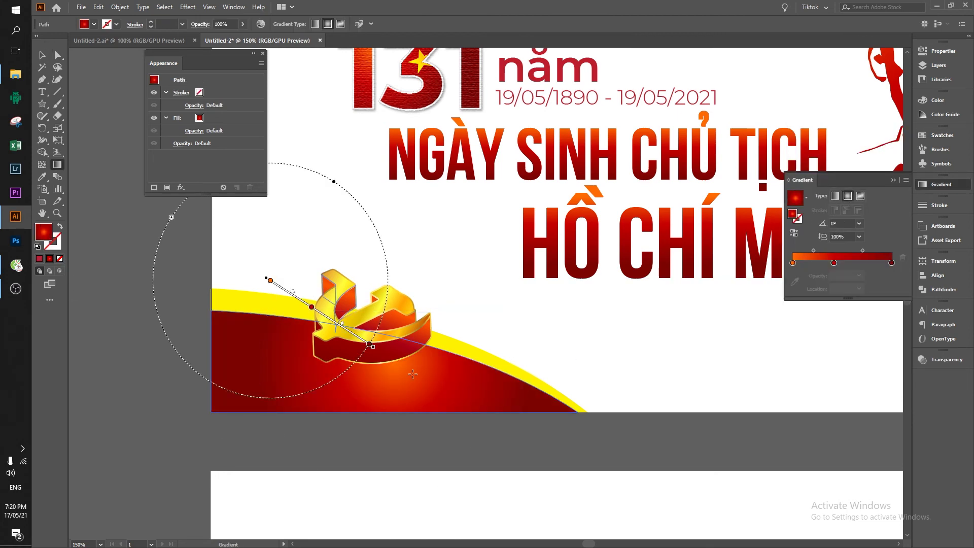
{"action": "left_click_drag", "start_coordinate": [370, 344], "coordinate": [503, 419]}
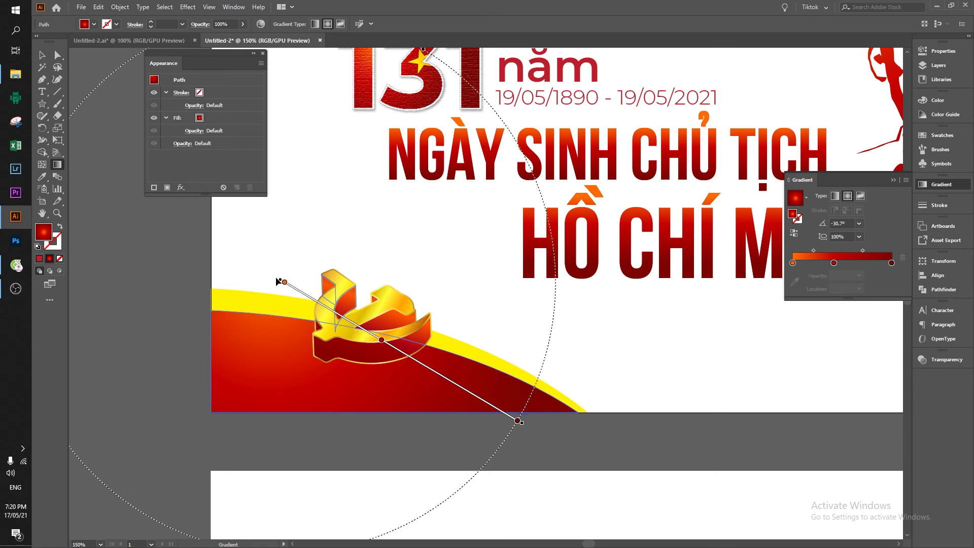
{"action": "key", "text": "v"}
{"action": "left_click", "coordinate": [287, 280]}
Step: Narrow the red band from its right side and nudge the emblem right and down
{"action": "left_click", "coordinate": [499, 377]}
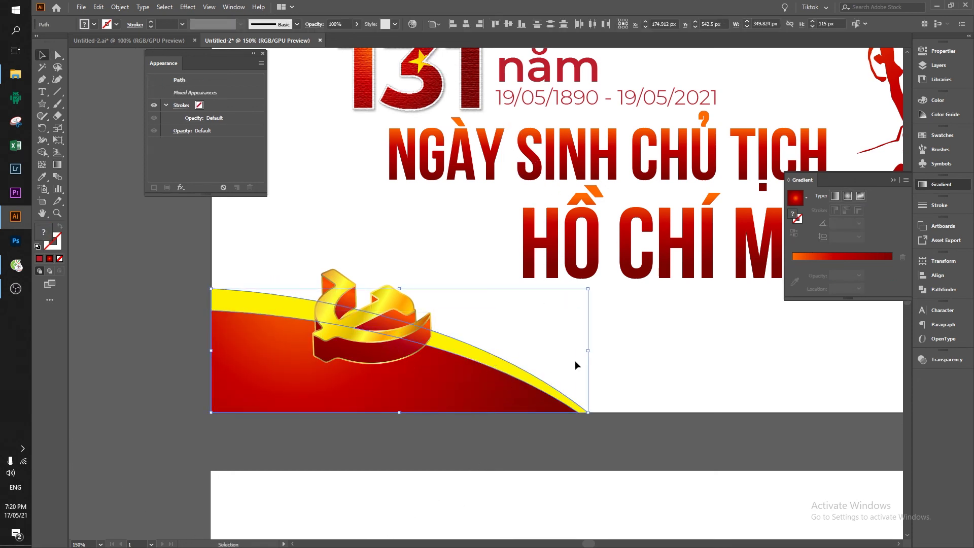
{"action": "left_click_drag", "start_coordinate": [582, 350], "coordinate": [569, 355]}
{"action": "left_click", "coordinate": [521, 442]}
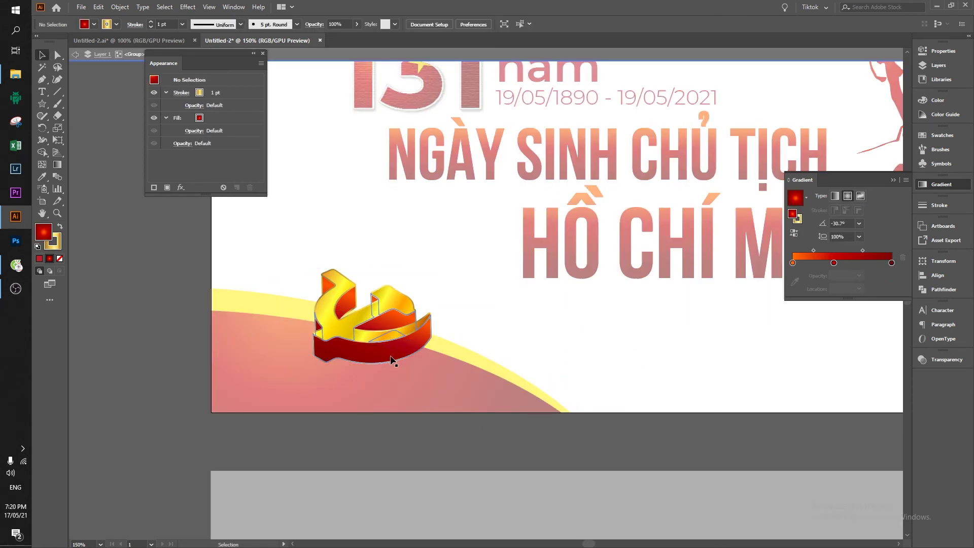
{"action": "left_click_drag", "start_coordinate": [388, 337], "coordinate": [407, 346]}
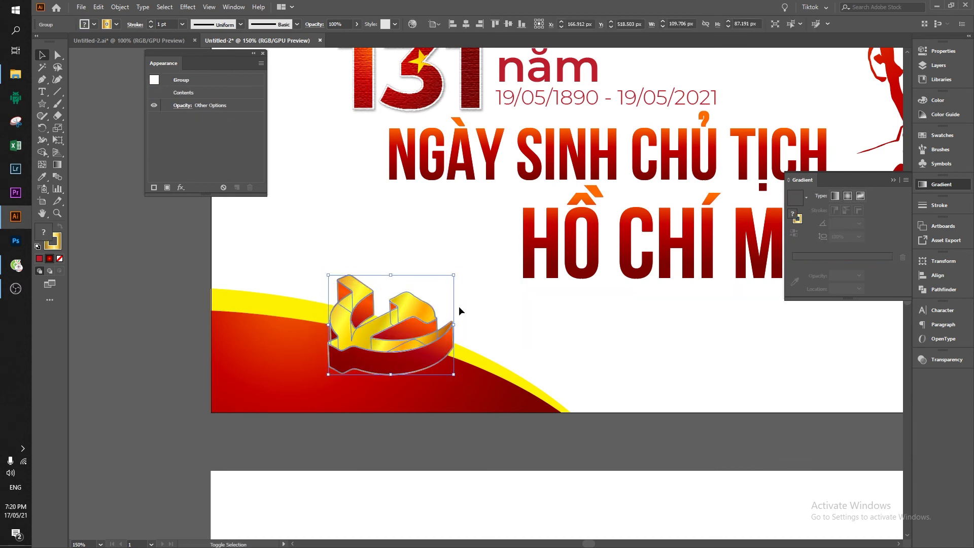
Step: Paste the pink lotus into the lower-right corner and shift the HỒ CHÍ MINH title left
{"action": "left_click", "coordinate": [498, 431]}
{"action": "scroll", "coordinate": [527, 436], "scroll_direction": "down", "scroll_amount": 1, "text": "alt"}
{"action": "scroll", "coordinate": [527, 436], "scroll_direction": "down", "scroll_amount": 1, "text": "alt"}
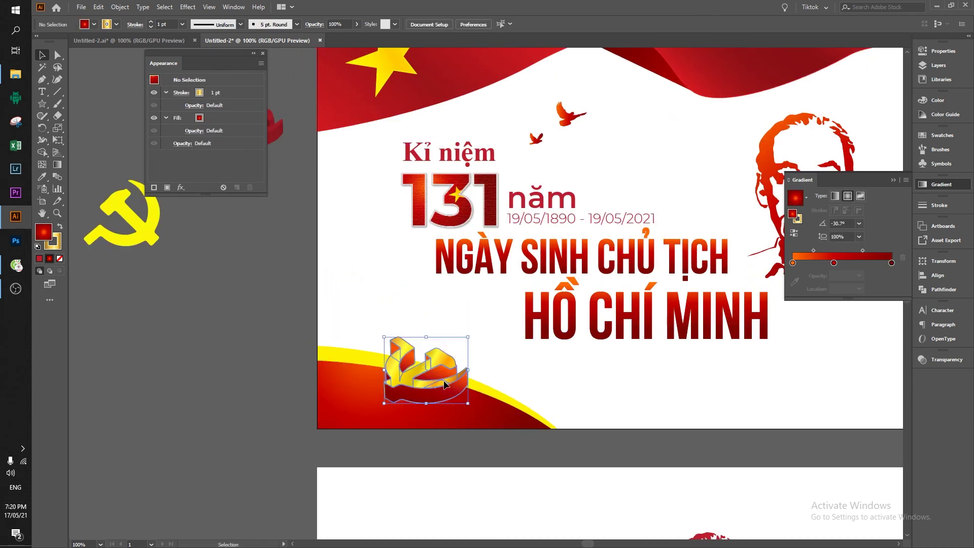
{"action": "scroll", "coordinate": [604, 416], "scroll_direction": "down", "scroll_amount": 1, "text": "alt"}
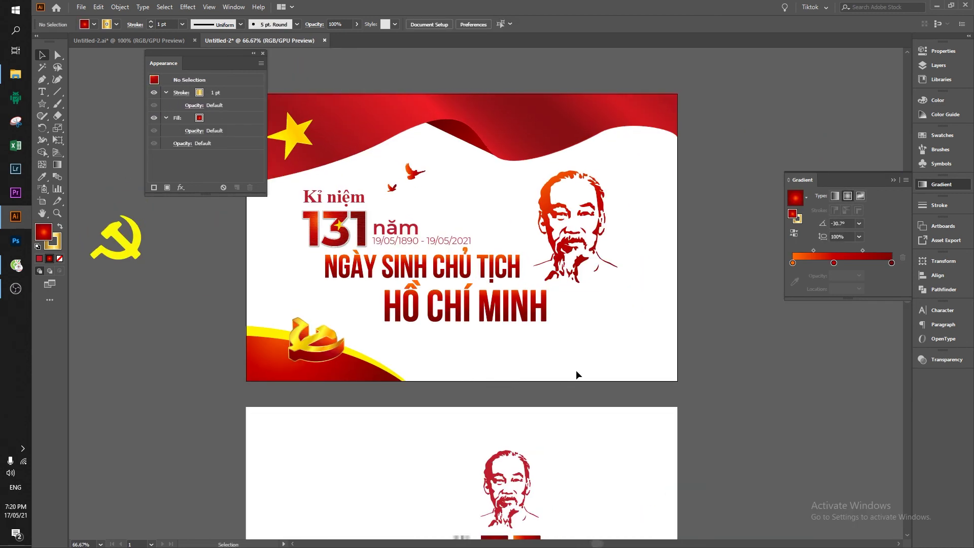
{"action": "key", "text": "ctrl+v"}
{"action": "left_click_drag", "start_coordinate": [612, 329], "coordinate": [626, 341]}
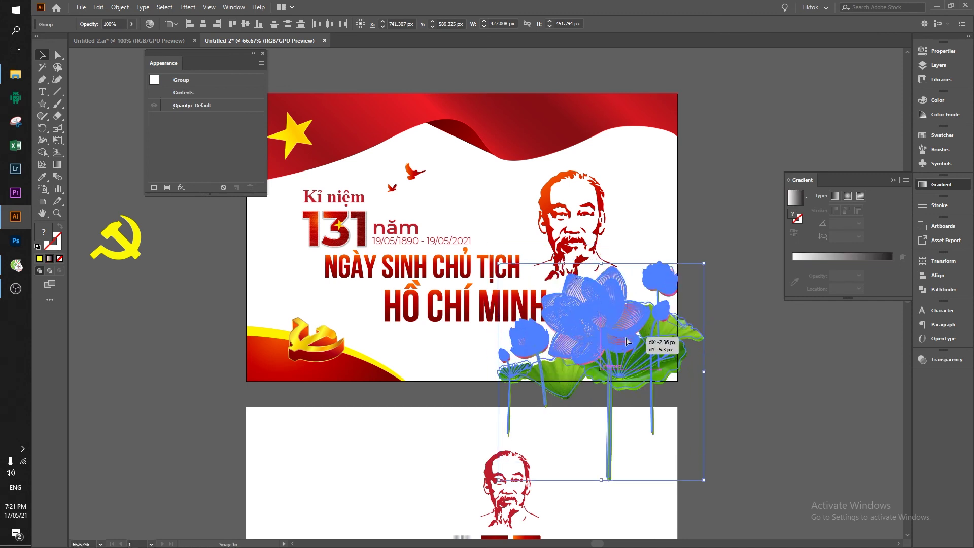
{"action": "left_click_drag", "start_coordinate": [506, 318], "coordinate": [486, 318]}
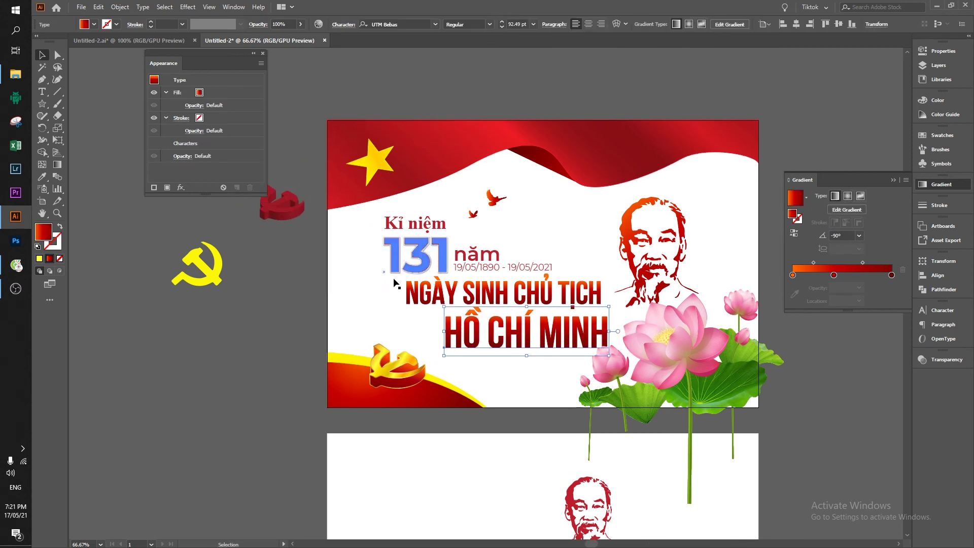
Step: At 100% zoom, marquee-select the title texts and shift the whole block left
{"action": "key", "text": "ctrl+1"}
{"action": "left_click", "coordinate": [343, 234]}
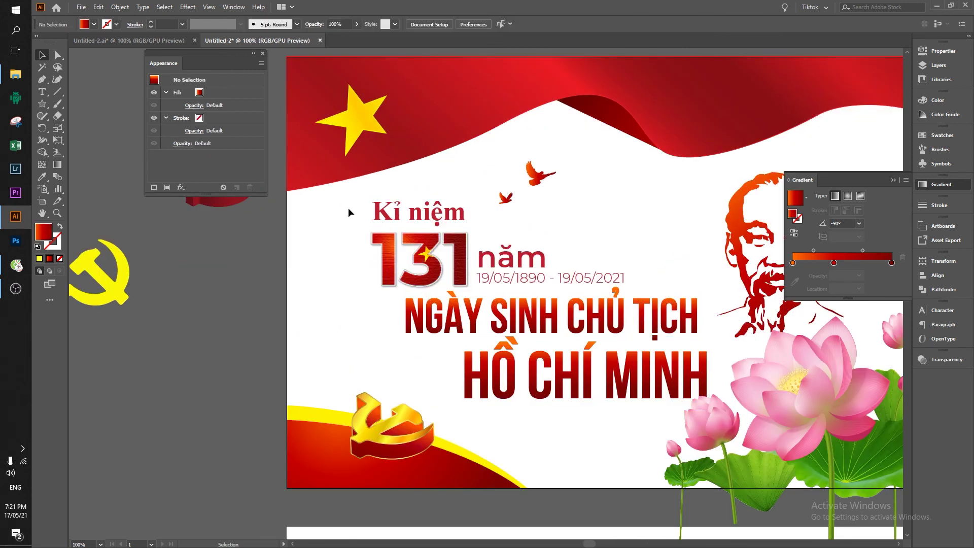
{"action": "left_click_drag", "start_coordinate": [348, 208], "coordinate": [709, 349]}
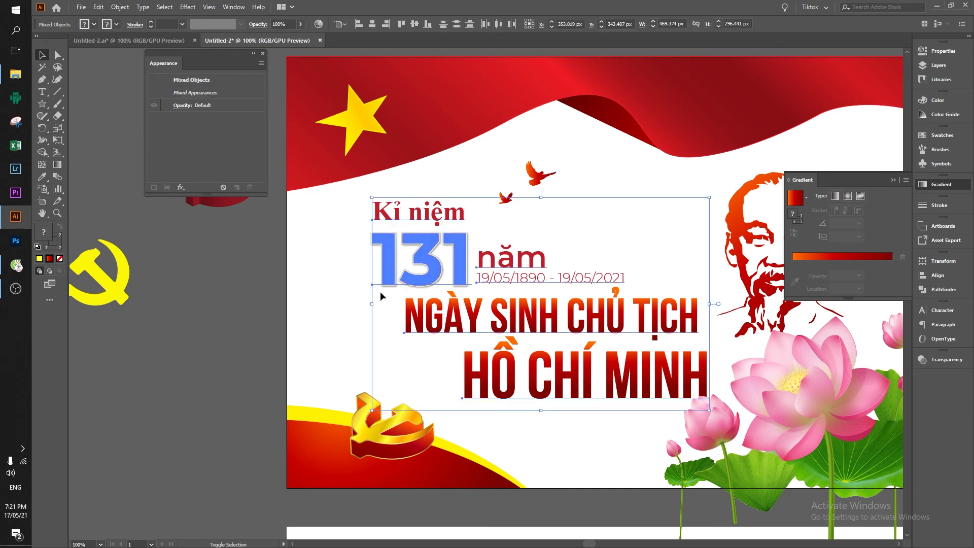
{"action": "left_click_drag", "start_coordinate": [623, 328], "coordinate": [597, 327]}
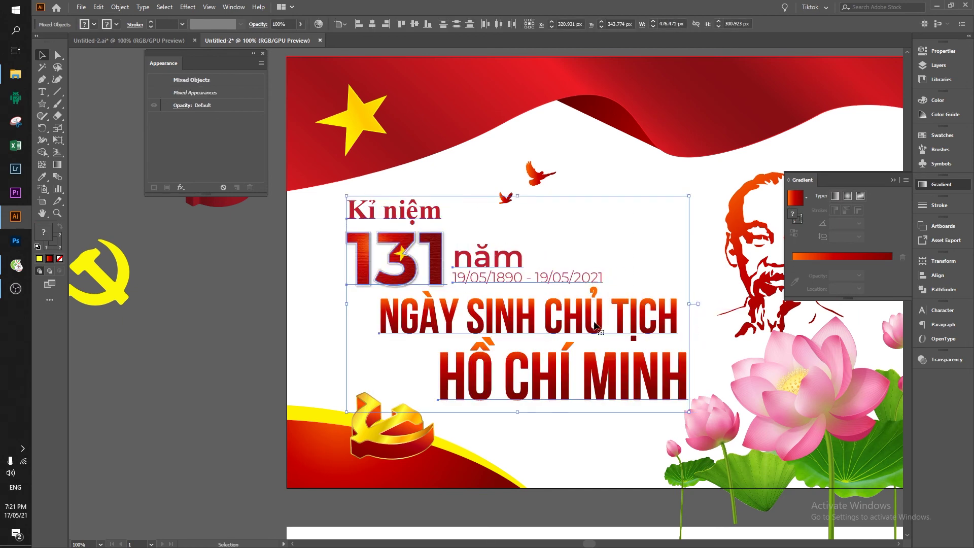
{"action": "left_click_drag", "start_coordinate": [572, 375], "coordinate": [557, 377]}
Step: Enlarge HỒ CHÍ MINH slightly and fine-tune it and NGÀY SINH CHỦ TỊCH
{"action": "left_click_drag", "start_coordinate": [674, 394], "coordinate": [687, 398]}
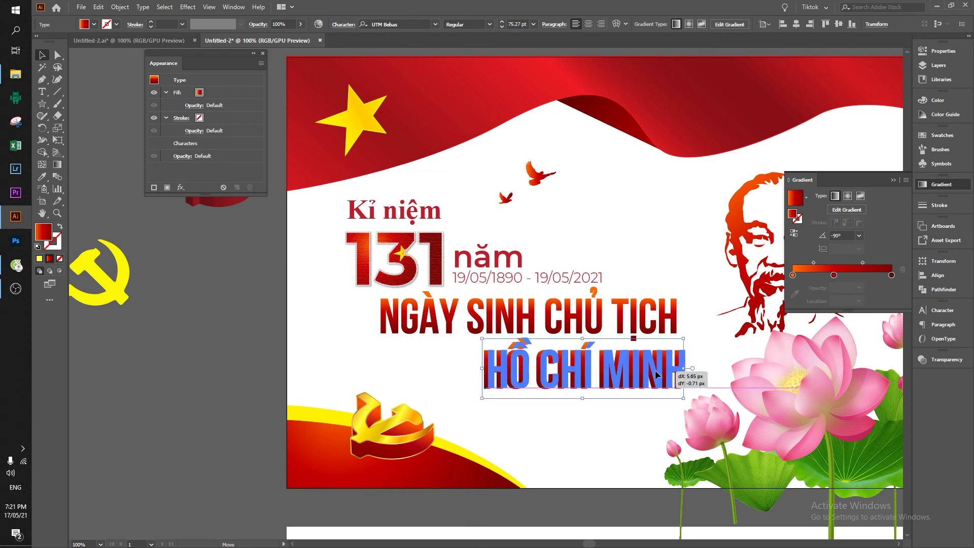
{"action": "left_click_drag", "start_coordinate": [611, 319], "coordinate": [567, 312]}
{"action": "mouse_move", "coordinate": [650, 385]}
{"action": "left_mouse_down"}
{"action": "mouse_move", "coordinate": [658, 385]}
{"action": "mouse_move", "coordinate": [370, 400]}
{"action": "left_mouse_up"}
{"action": "left_click", "coordinate": [668, 412]}
Step: Nudge the portrait artwork slightly up and left
{"action": "left_click", "coordinate": [433, 203]}
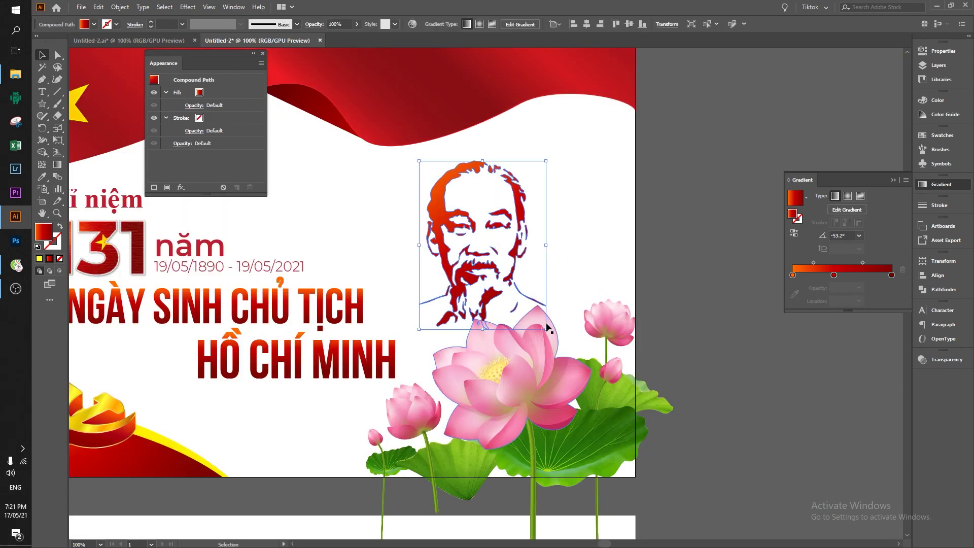
{"action": "left_click_drag", "start_coordinate": [514, 203], "coordinate": [511, 199]}
{"action": "left_click", "coordinate": [686, 234]}
Step: Resize the bottom-left red and yellow swoosh and move the 3D emblem onto it
{"action": "scroll", "coordinate": [686, 233], "scroll_direction": "down", "scroll_amount": 1}
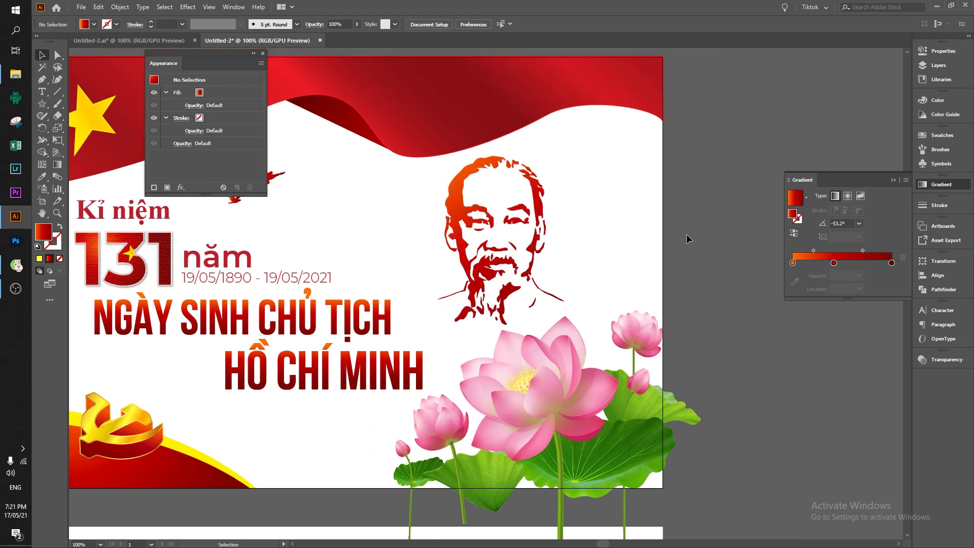
{"action": "left_click_drag", "start_coordinate": [457, 341], "coordinate": [491, 351]}
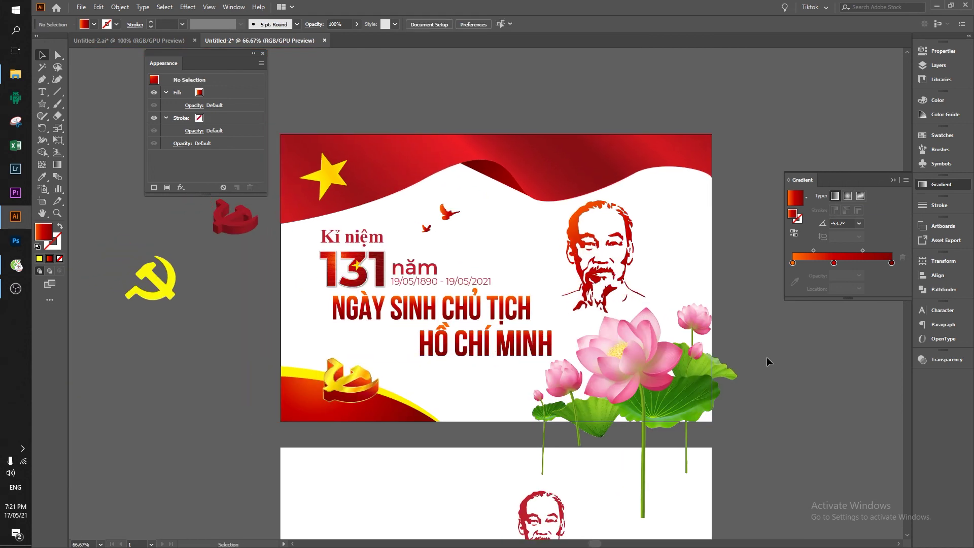
{"action": "left_click", "coordinate": [347, 382]}
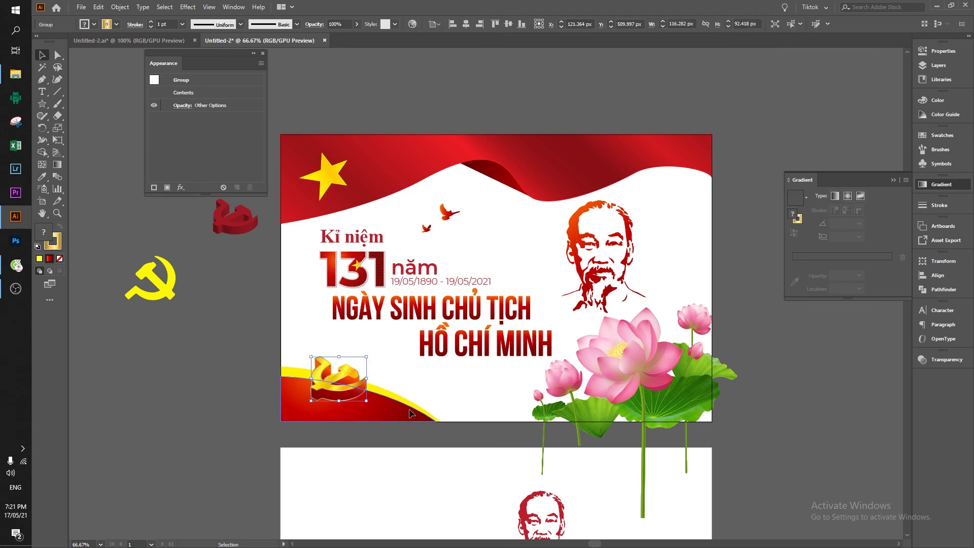
{"action": "left_click_drag", "start_coordinate": [440, 395], "coordinate": [353, 396]}
{"action": "left_click_drag", "start_coordinate": [541, 89], "coordinate": [491, 96]}
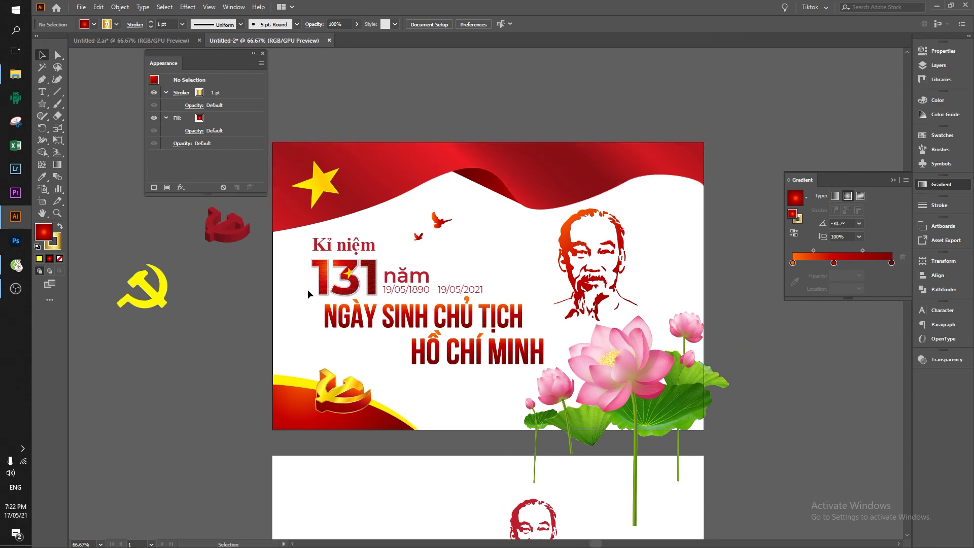
Step: Create a 900 × 600 px rectangle aligned to the artboard's left and top edges
{"action": "key", "text": "m"}
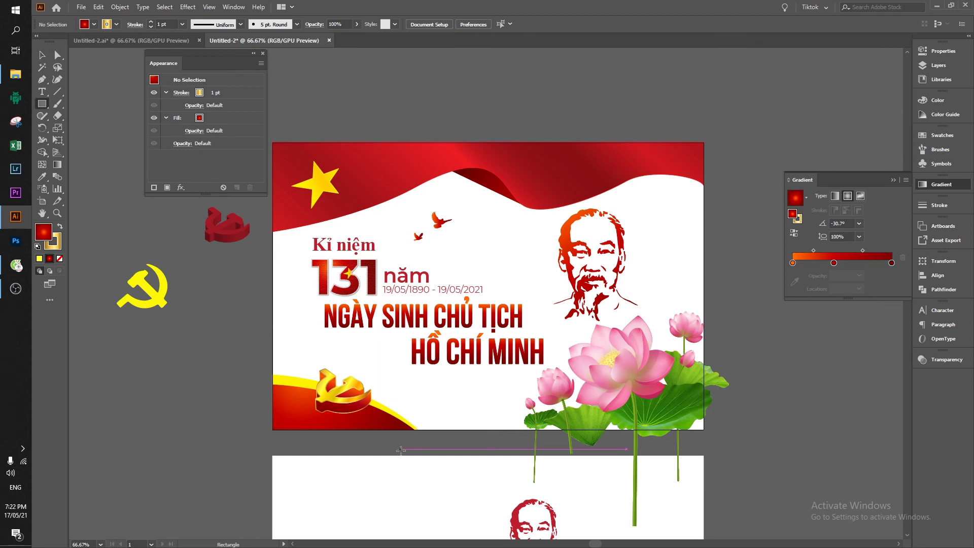
{"action": "left_click", "coordinate": [401, 449]}
{"action": "key", "text": "Return"}
{"action": "key", "text": "v"}
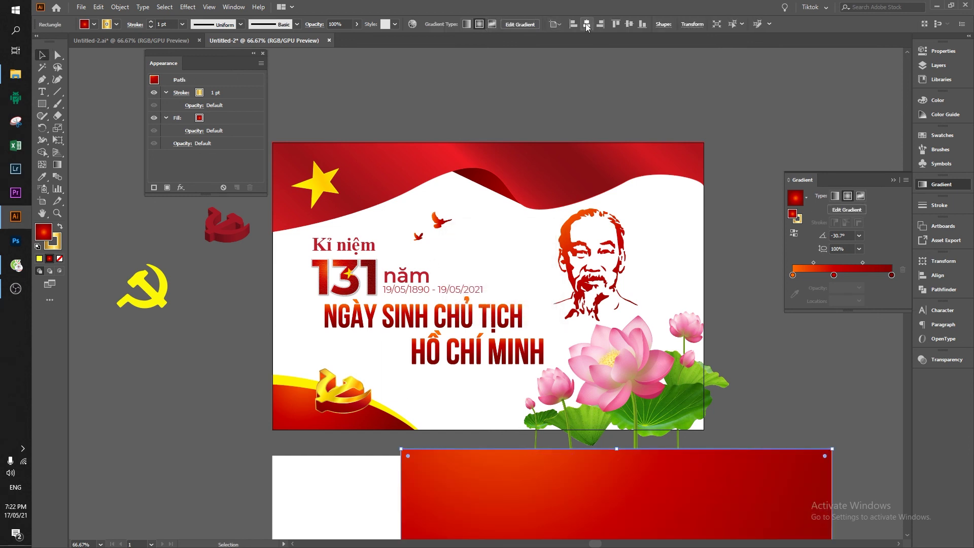
{"action": "left_click", "coordinate": [575, 24]}
{"action": "left_click", "coordinate": [617, 23]}
Step: Attempt a clipping mask on the banner artwork and dismiss the resulting error
{"action": "left_click_drag", "start_coordinate": [724, 439], "coordinate": [514, 398]}
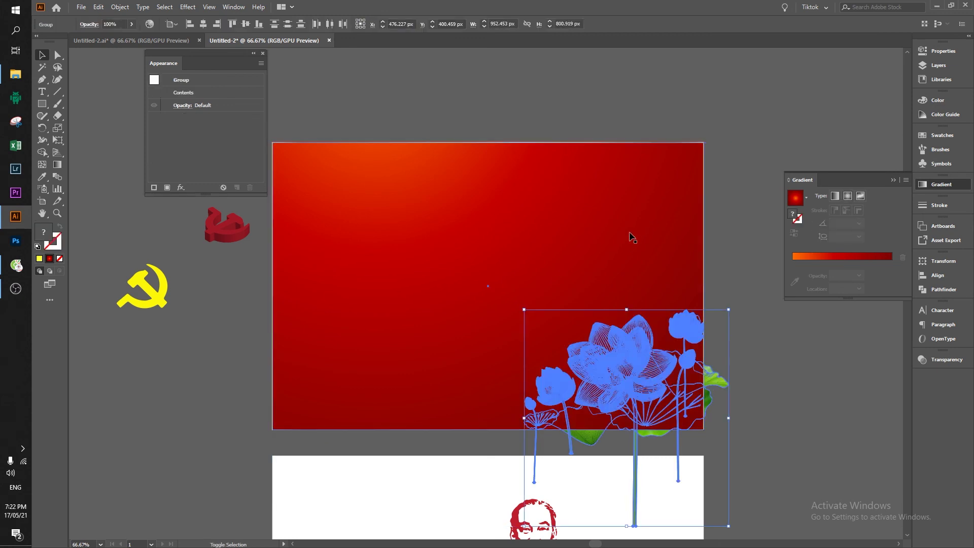
{"action": "key", "text": "a"}
{"action": "key", "text": "ctrl+7"}
{"action": "left_click", "coordinate": [603, 292]}
{"action": "key", "text": "v"}
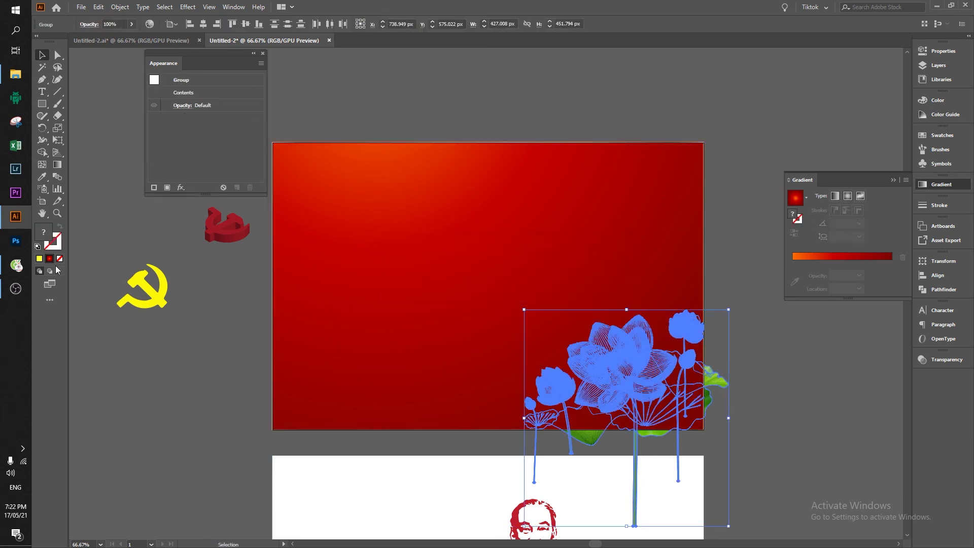
Step: Bring the 900 × 600 rectangle to the front and set its fill and stroke to None
{"action": "left_click", "coordinate": [536, 224]}
{"action": "key", "text": "ctrl+shift+bracketright"}
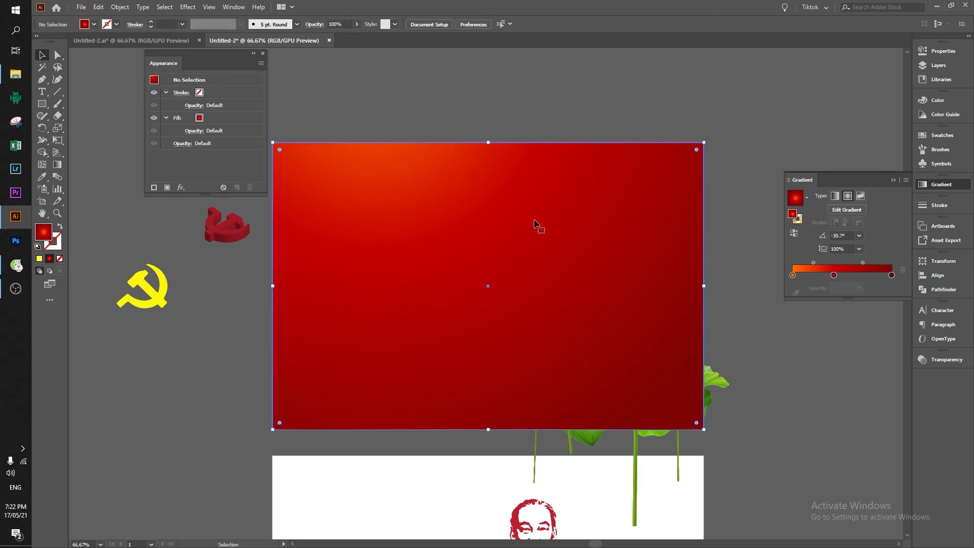
{"action": "left_click", "coordinate": [219, 96]}
{"action": "key", "text": "slash"}
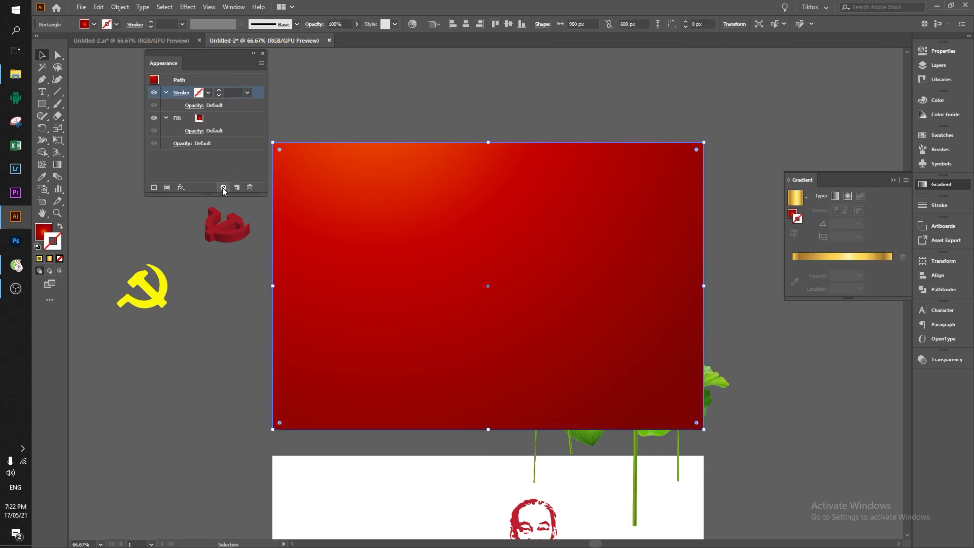
{"action": "left_click", "coordinate": [223, 187]}
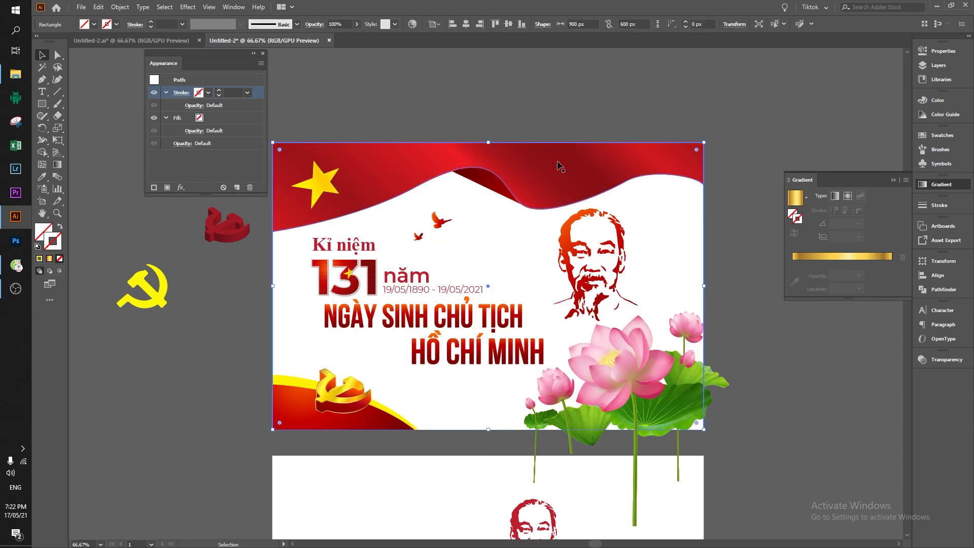
Step: Select all the artwork and clip it to the front rectangle
{"action": "key", "text": "a"}
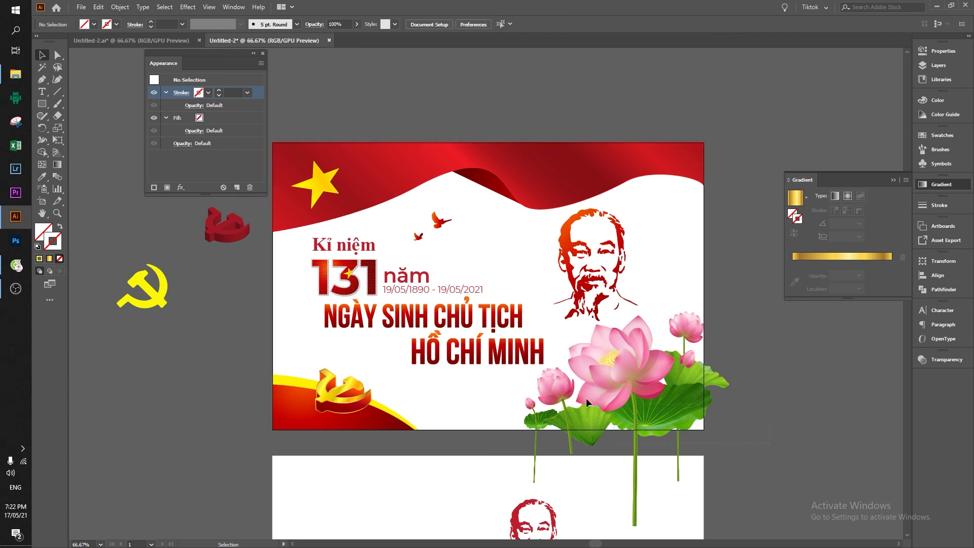
{"action": "left_click", "coordinate": [588, 396]}
{"action": "left_click", "coordinate": [745, 345]}
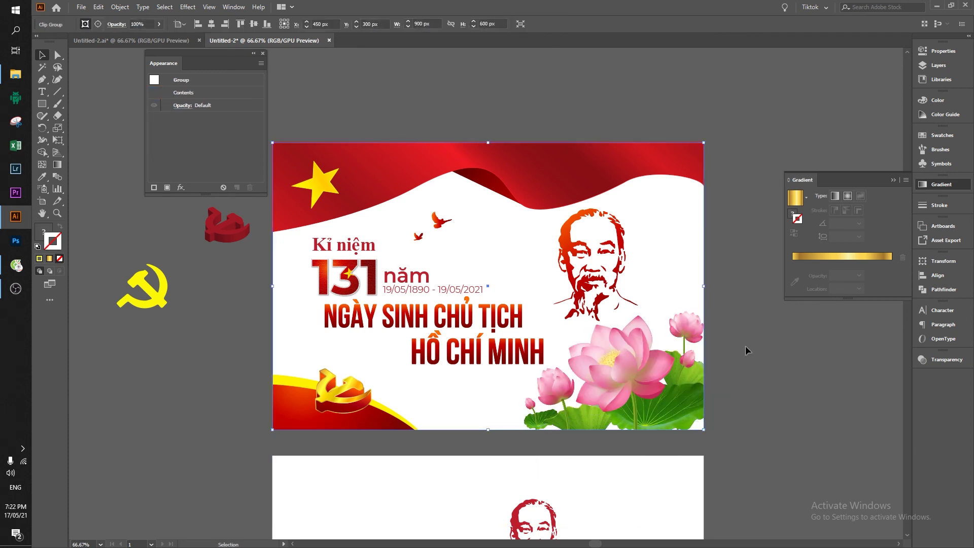
Step: Save the banner as Mau.ai with the default Illustrator Options, then close the document
{"action": "scroll", "coordinate": [744, 345], "scroll_direction": "left", "scroll_amount": 1}
{"action": "key", "text": "v"}
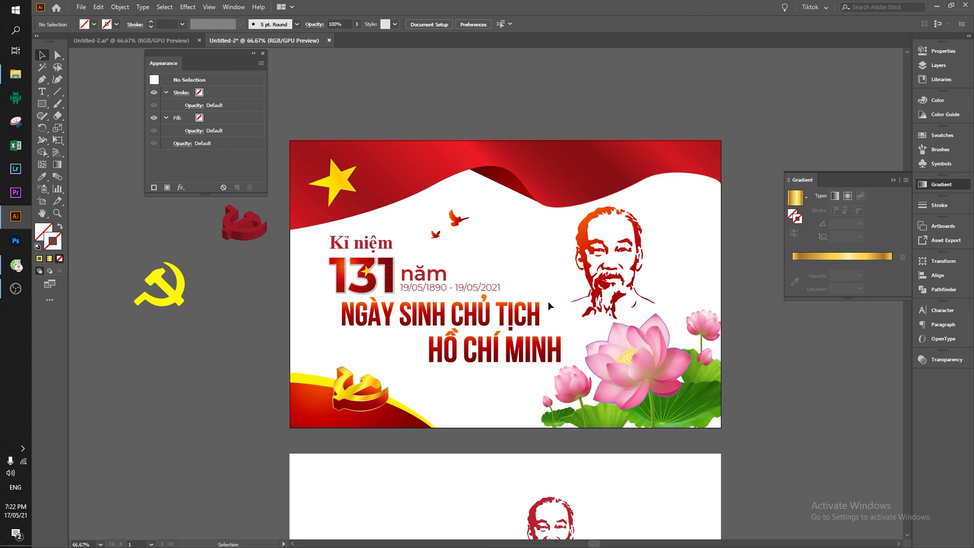
{"action": "key", "text": "ctrl+s"}
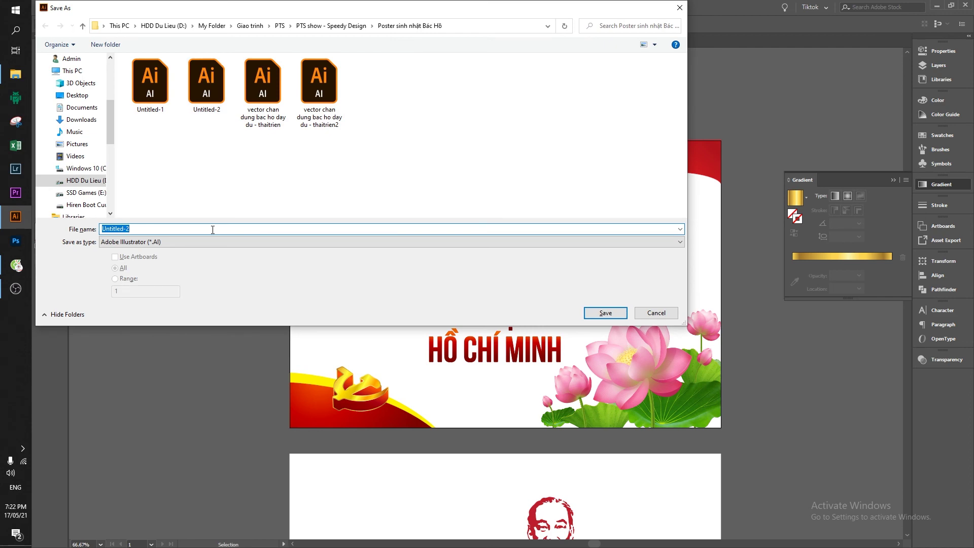
{"action": "left_click", "coordinate": [608, 313]}
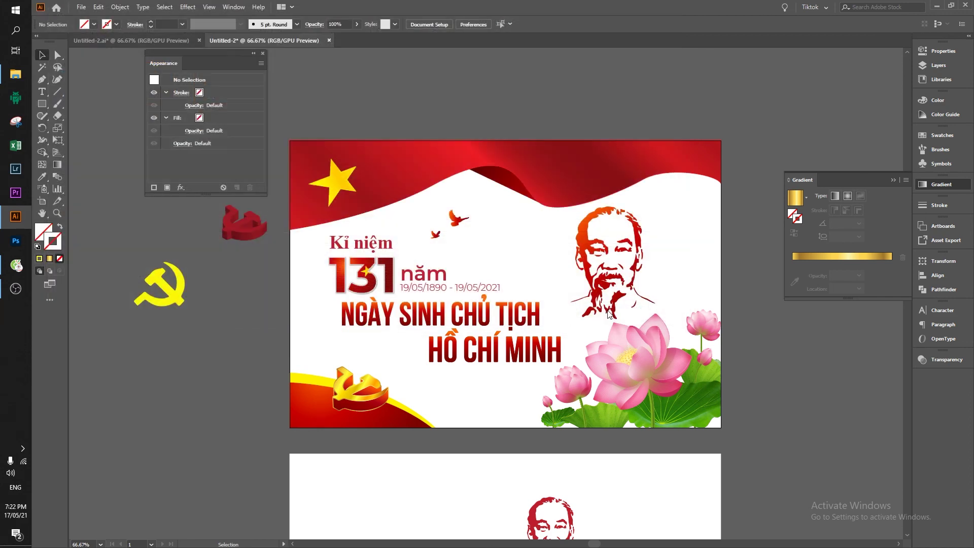
{"action": "left_click", "coordinate": [530, 419]}
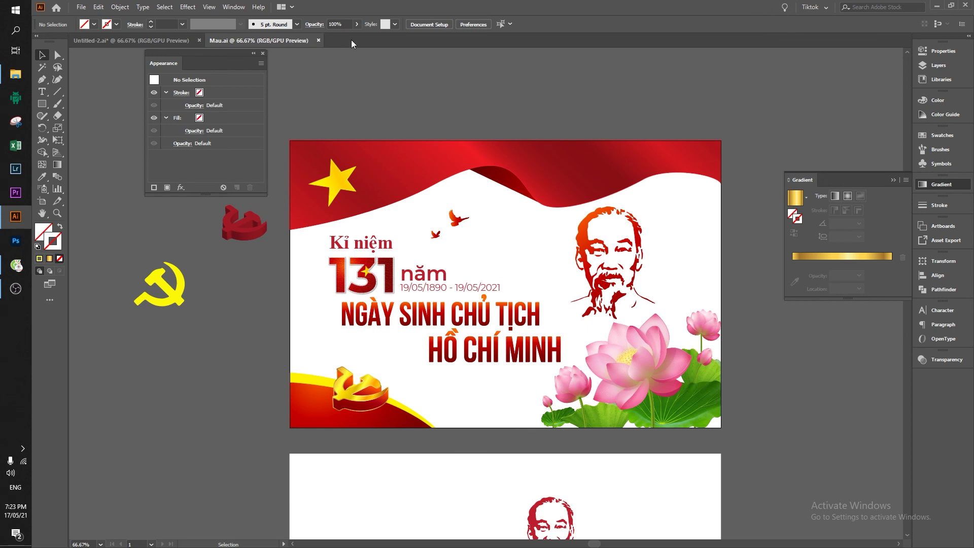
{"action": "left_click", "coordinate": [318, 40]}
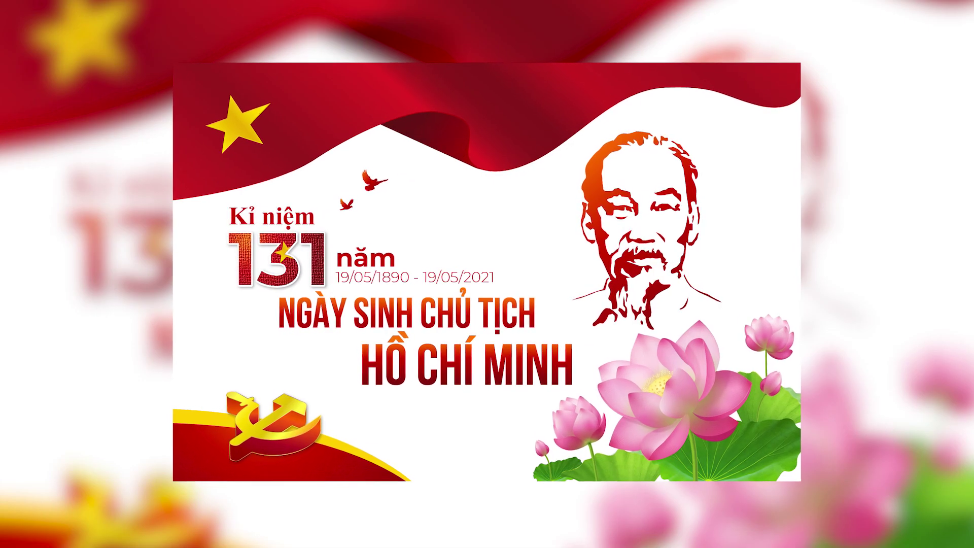